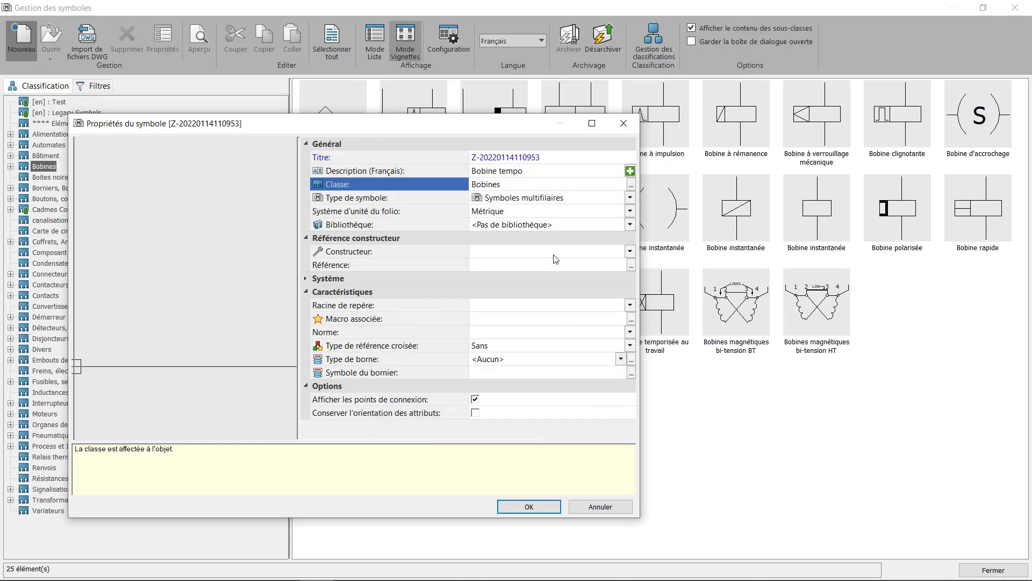
- Assign the new symbol to the library CADMES - symboles, Macros et cartouche
click(630, 198)
mouse_move(631, 232)
mouse_down()
mouse_move(639, 290)
mouse_move(629, 217)
mouse_up()
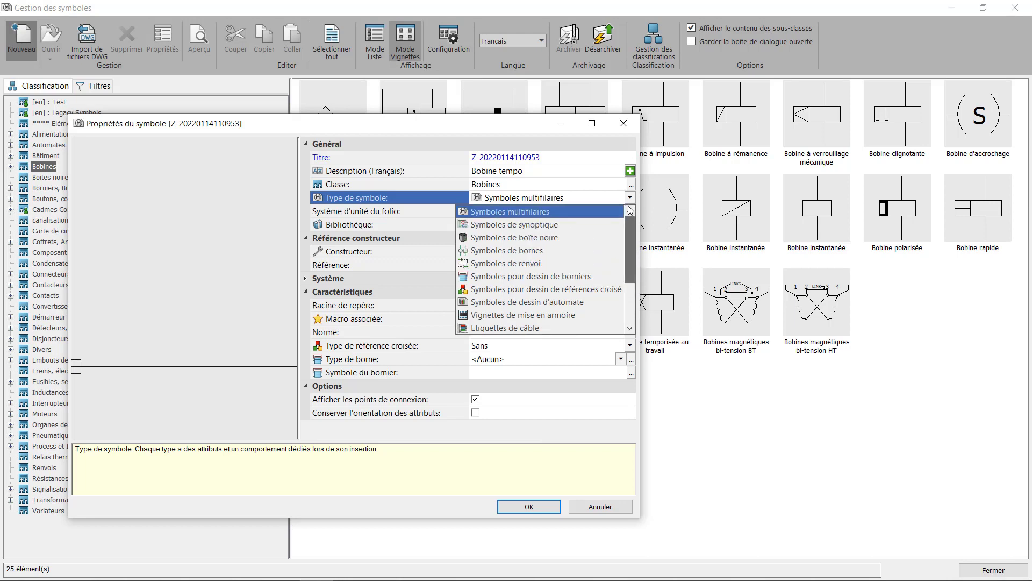
click(629, 198)
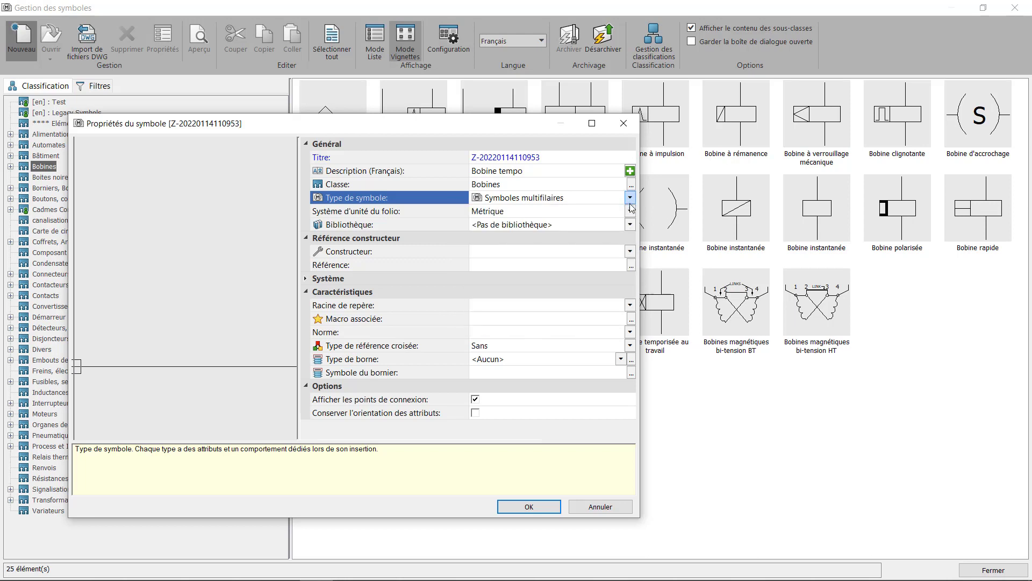
click(630, 212)
click(630, 212)
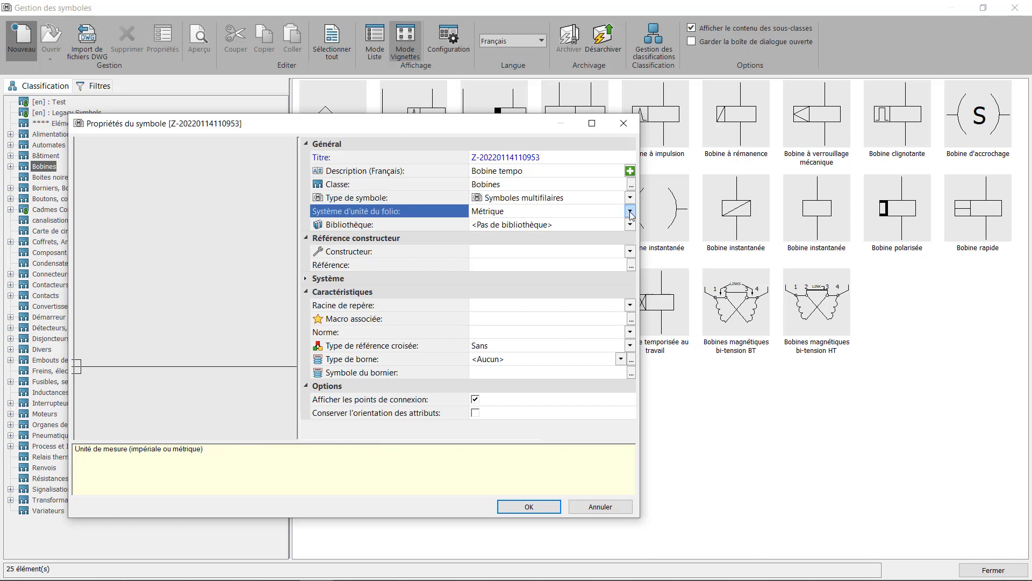
click(630, 225)
click(631, 226)
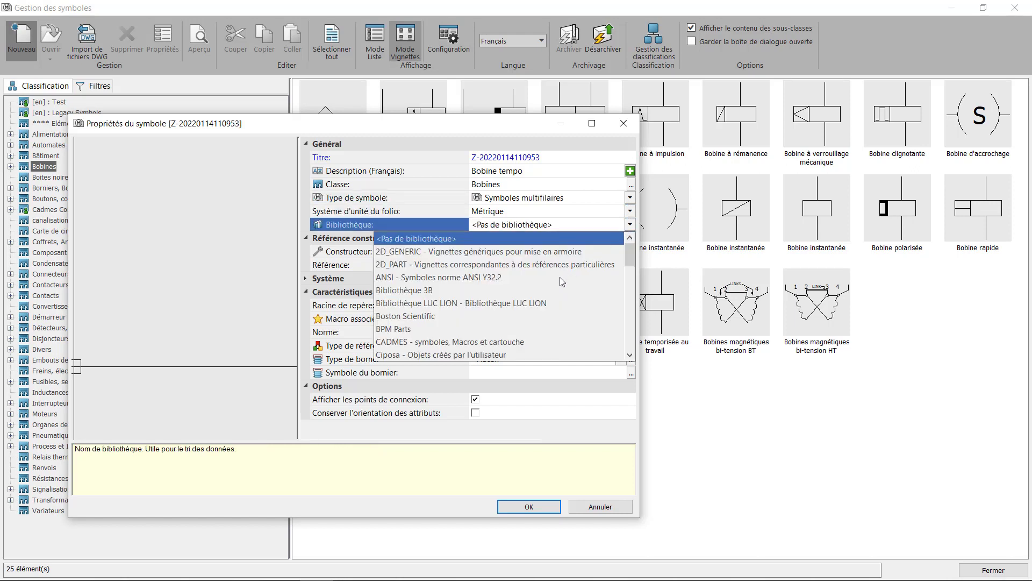
click(494, 344)
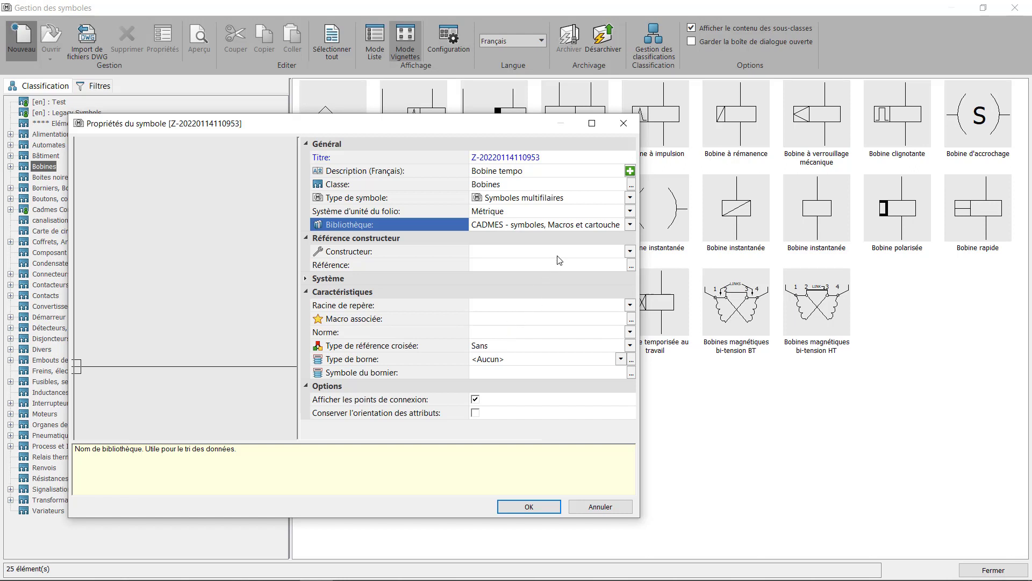
- Set the mark root to Tempo and the cross-reference type to Parent en tableau, and create the symbol
click(554, 306)
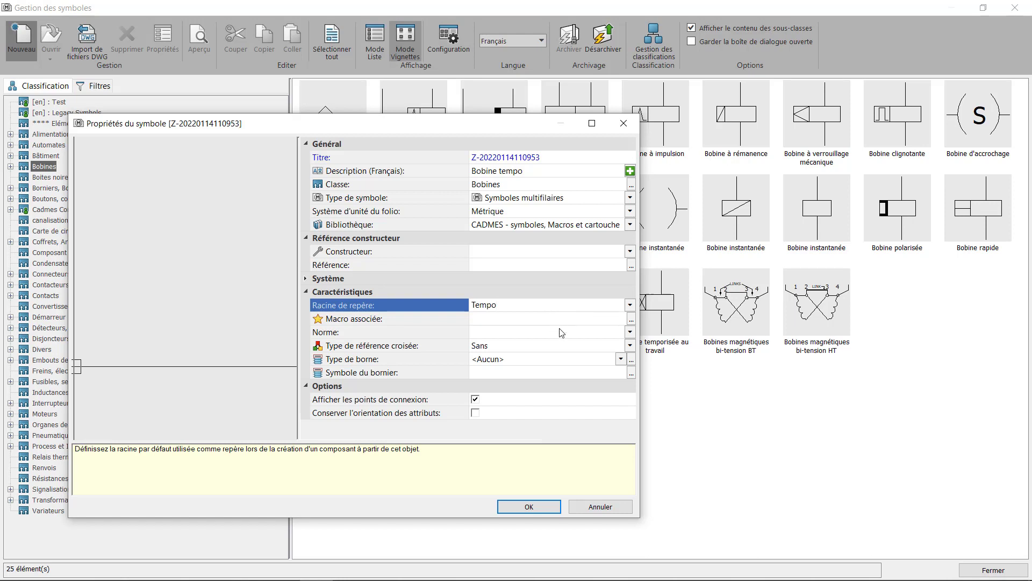
click(631, 345)
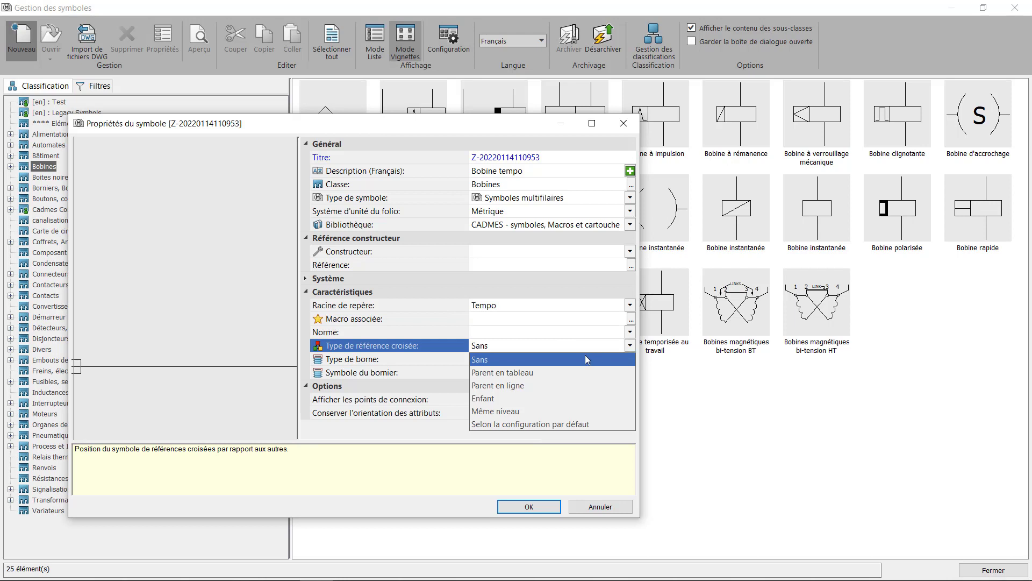
click(518, 372)
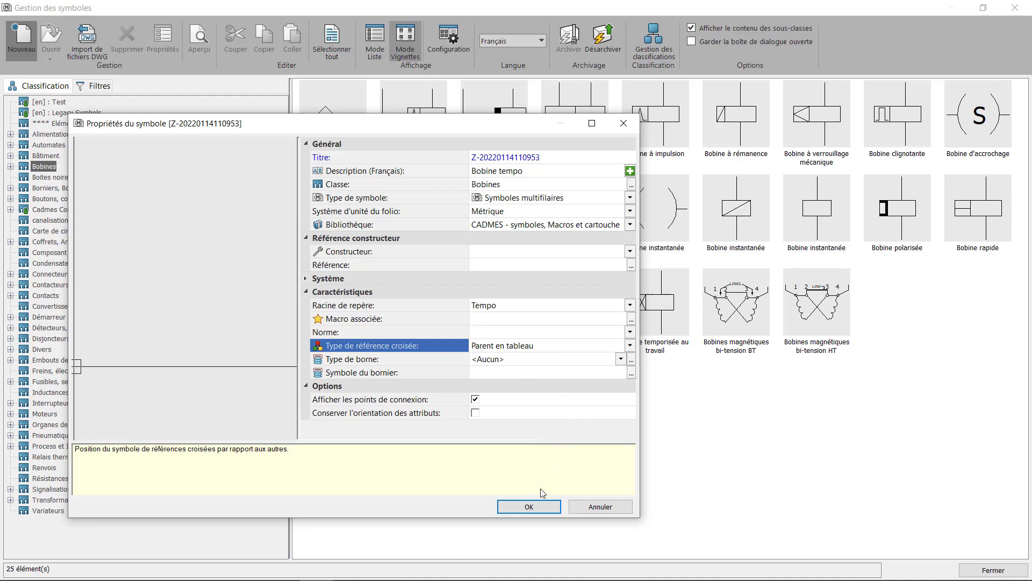
click(541, 508)
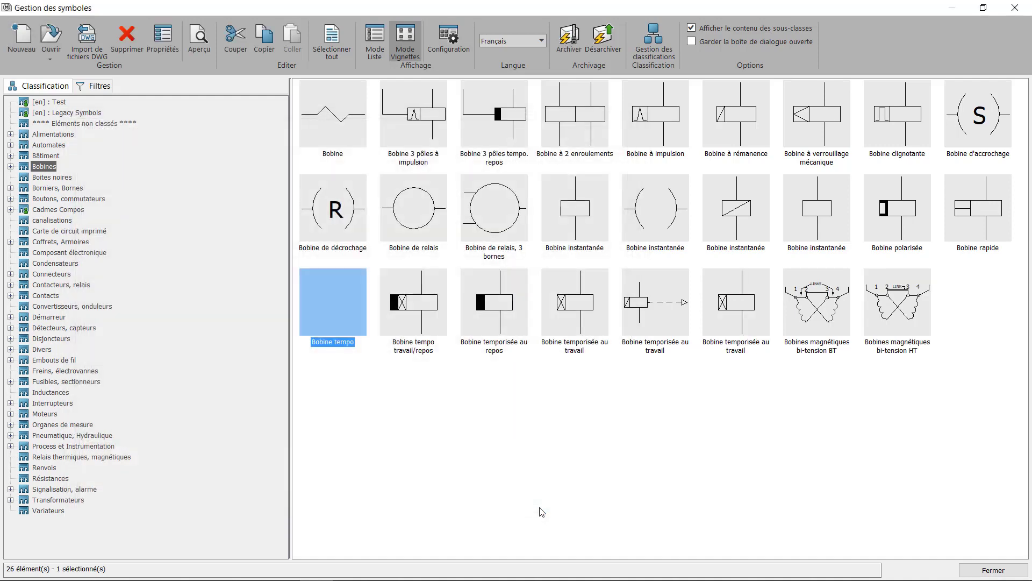
- Open the new Bobine tempo symbol for graphic editing
click(369, 436)
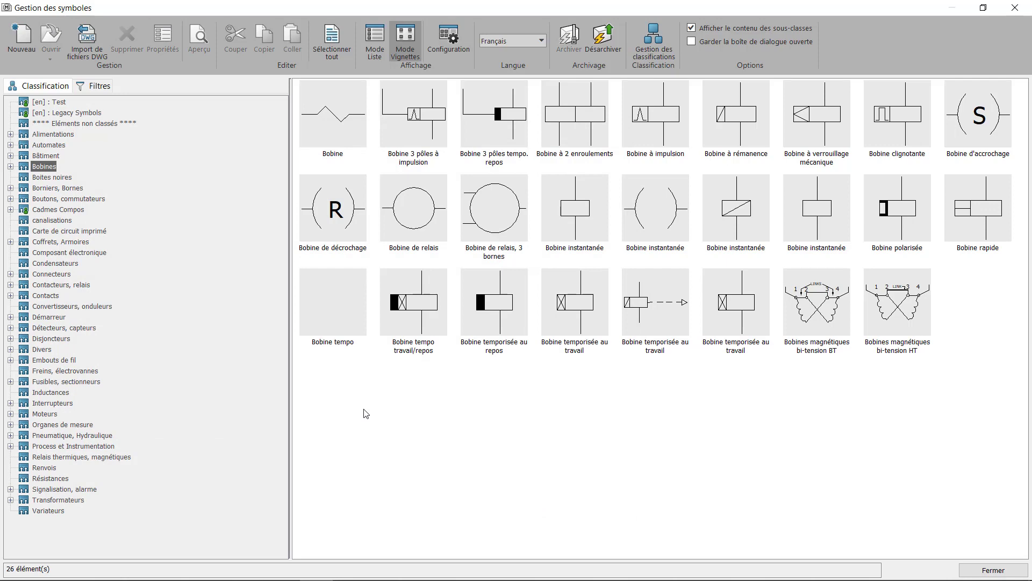
click(337, 315)
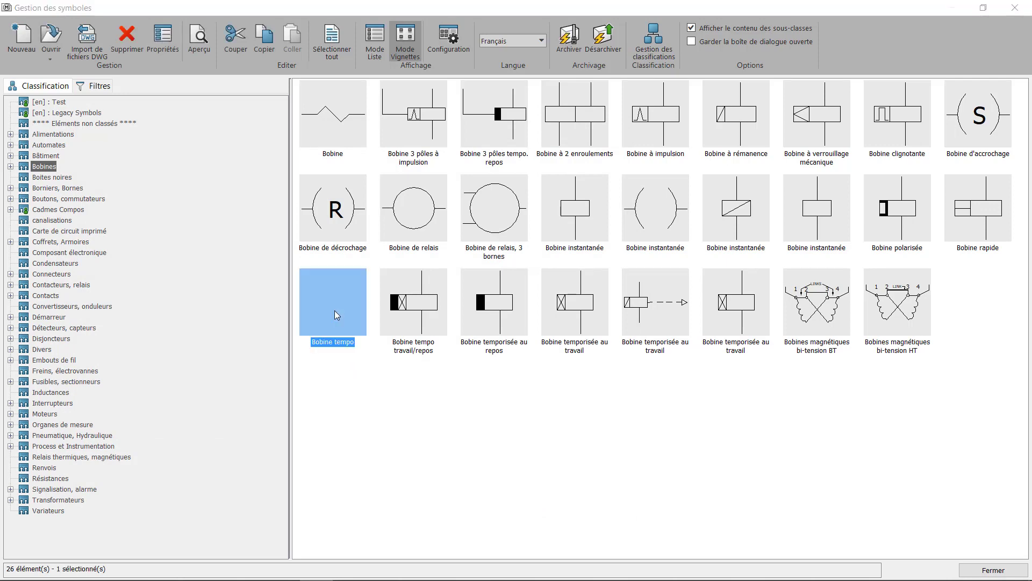
double_click(337, 315)
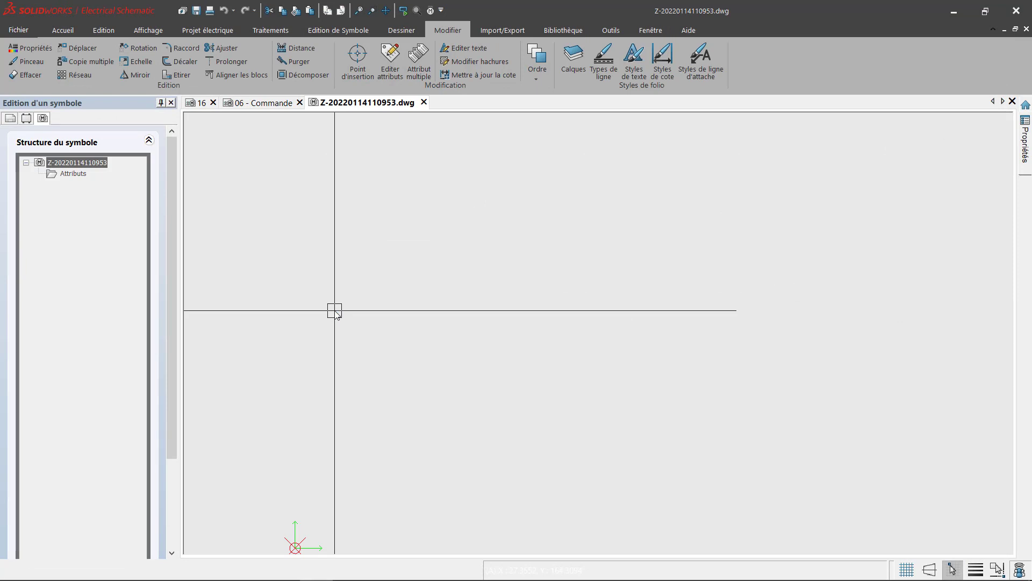
- Check the resolution step and grid step in the symbol's drawing settings
scroll(335, 487, up, 1)
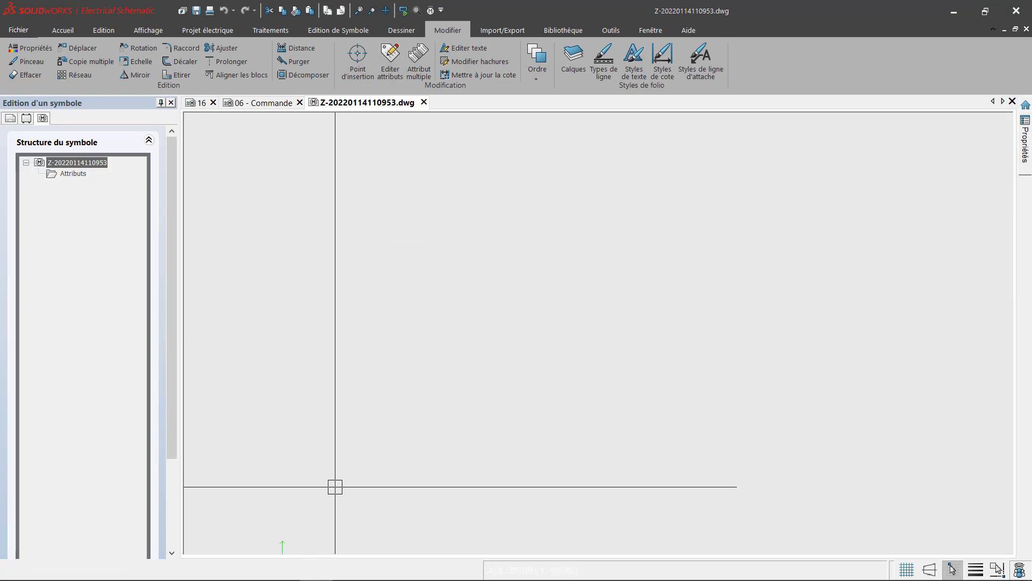
scroll(335, 487, down, 1)
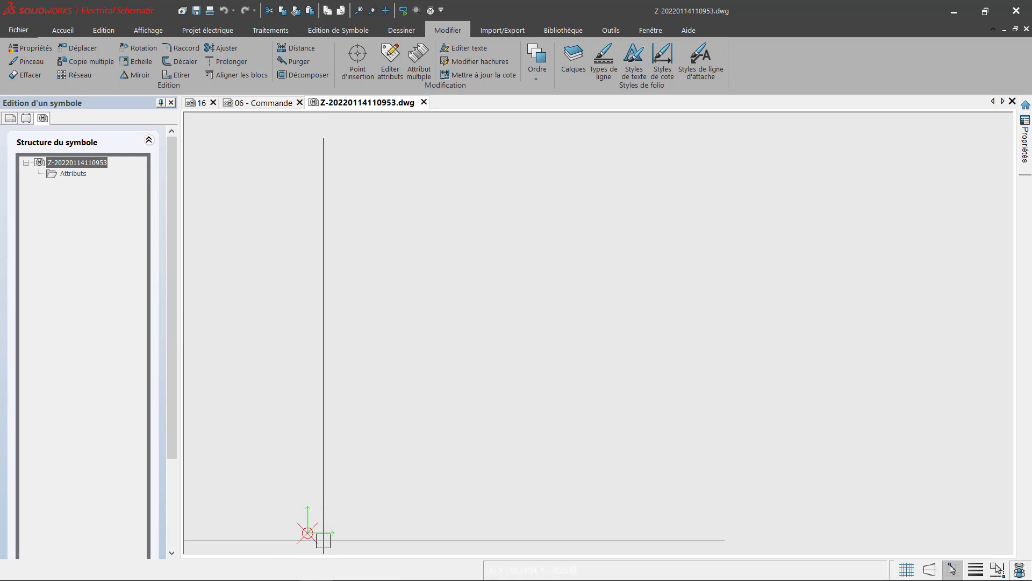
scroll(307, 551, up, 6)
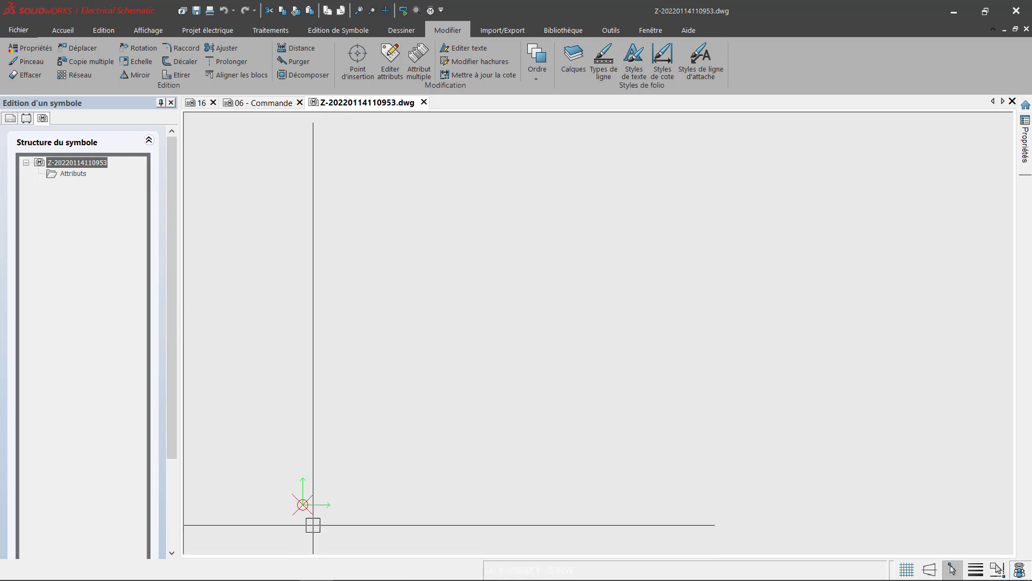
scroll(313, 520, up, 1)
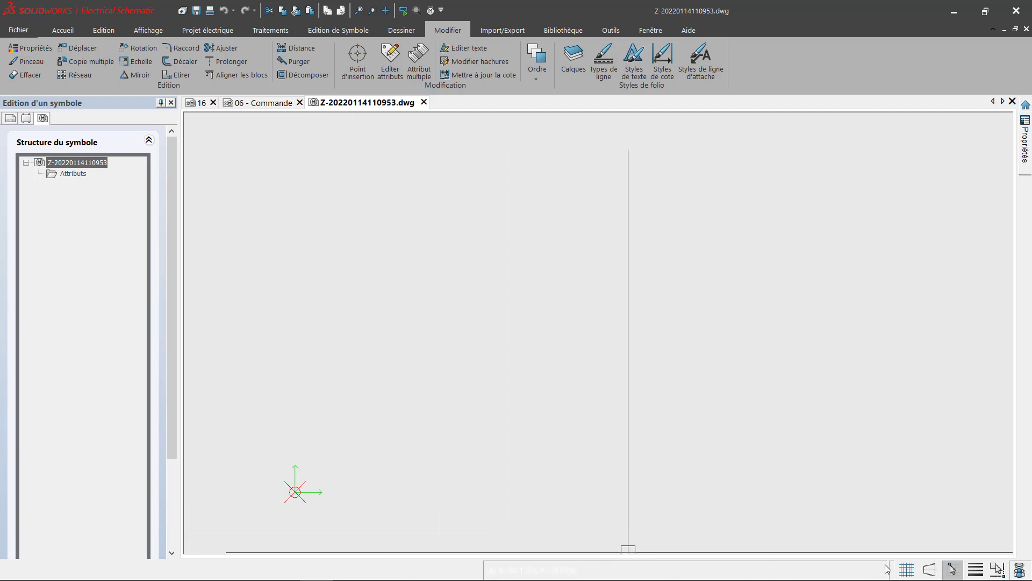
right_click(952, 569)
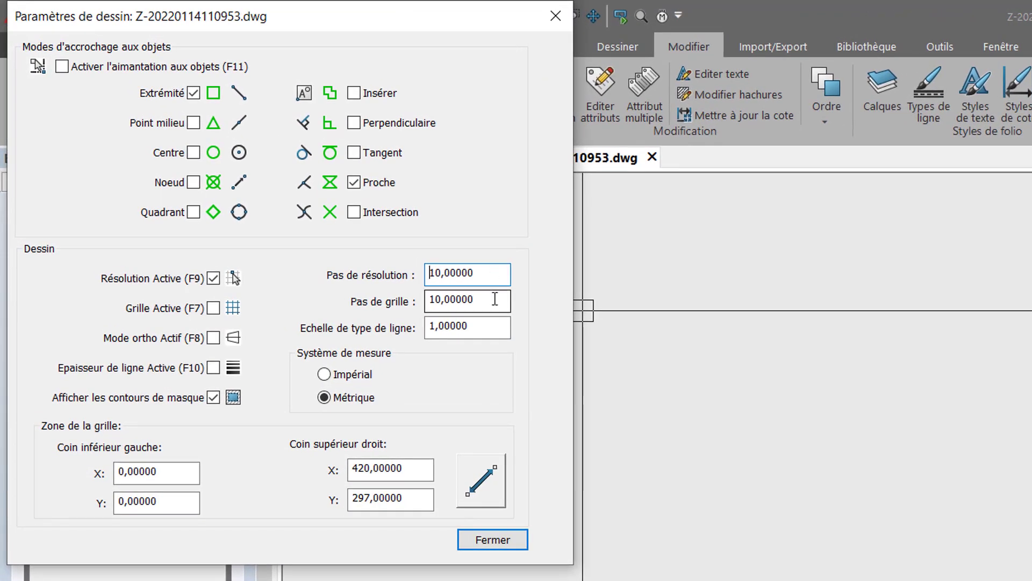
drag(495, 300, 424, 301)
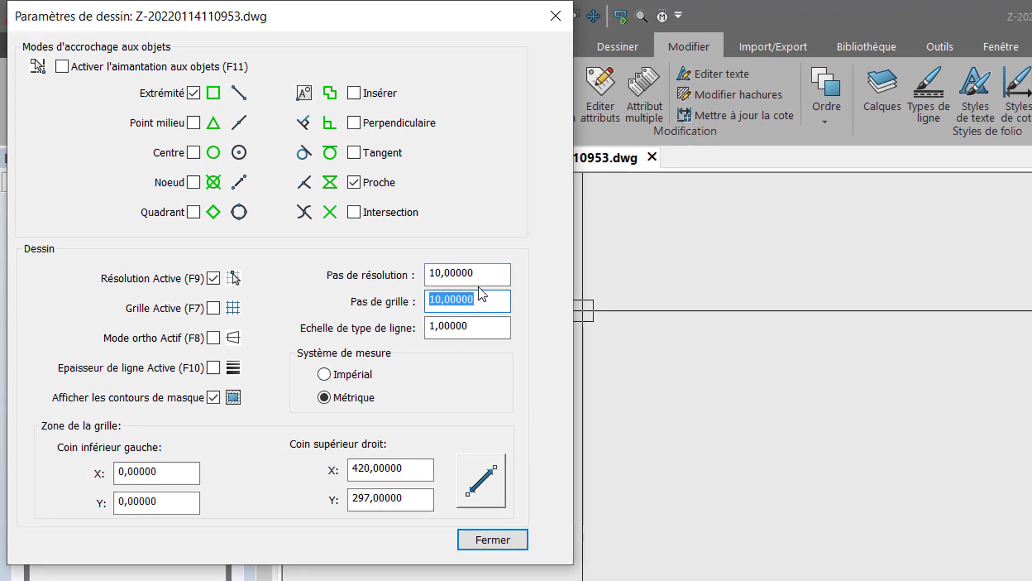
drag(491, 274, 418, 280)
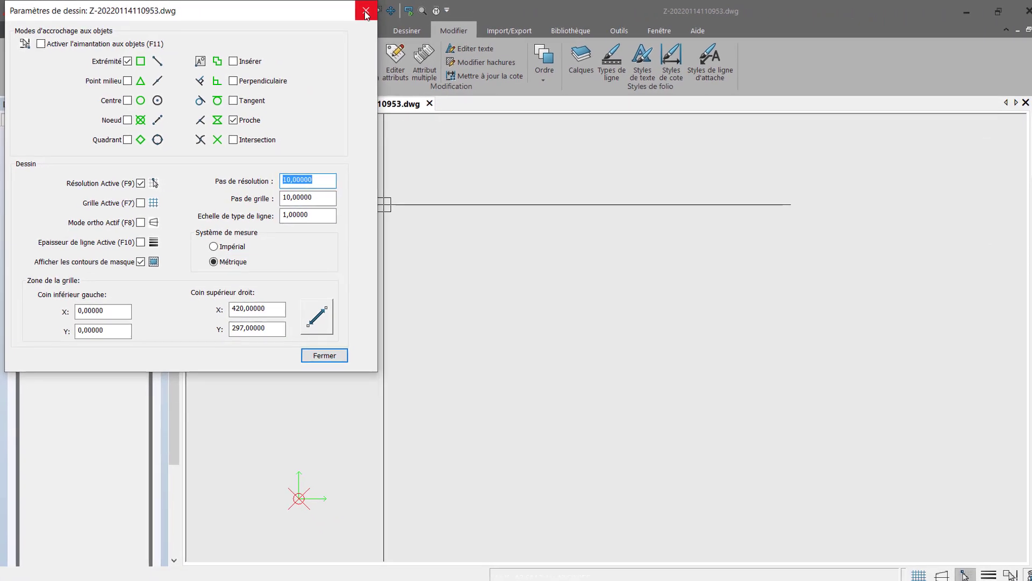
click(361, 12)
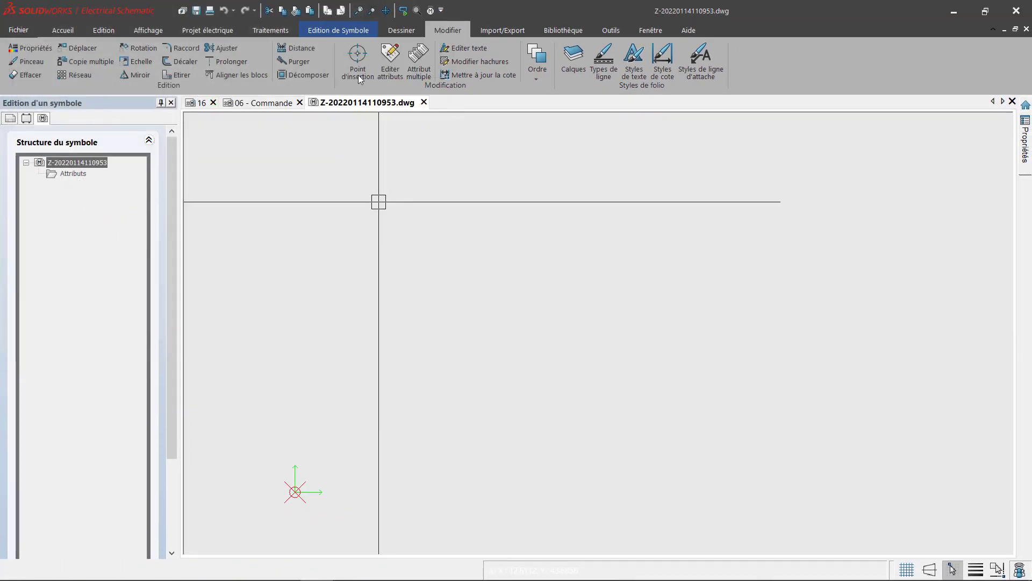
- Draw a vertical line straight up from the insertion point
click(398, 33)
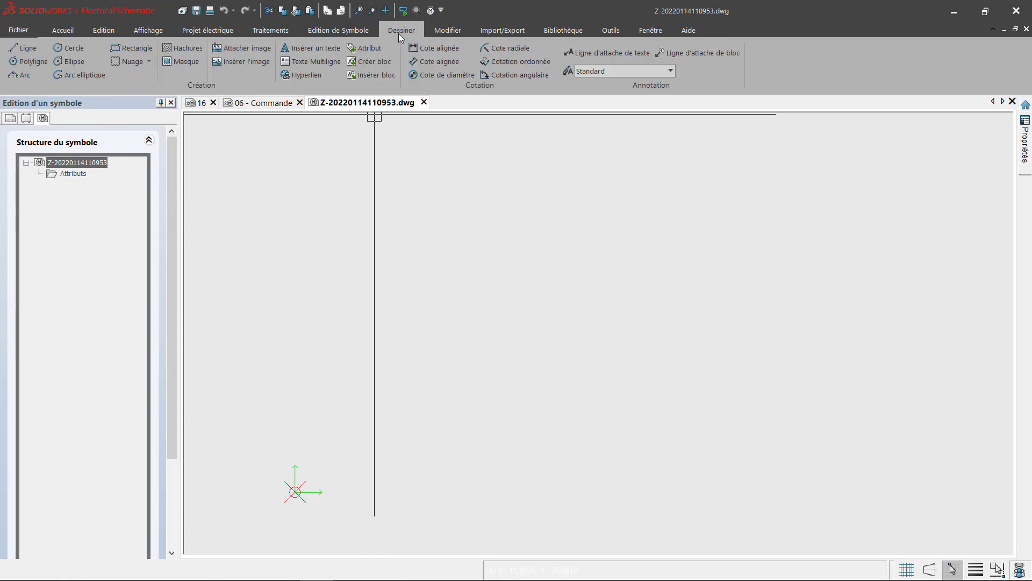
click(24, 48)
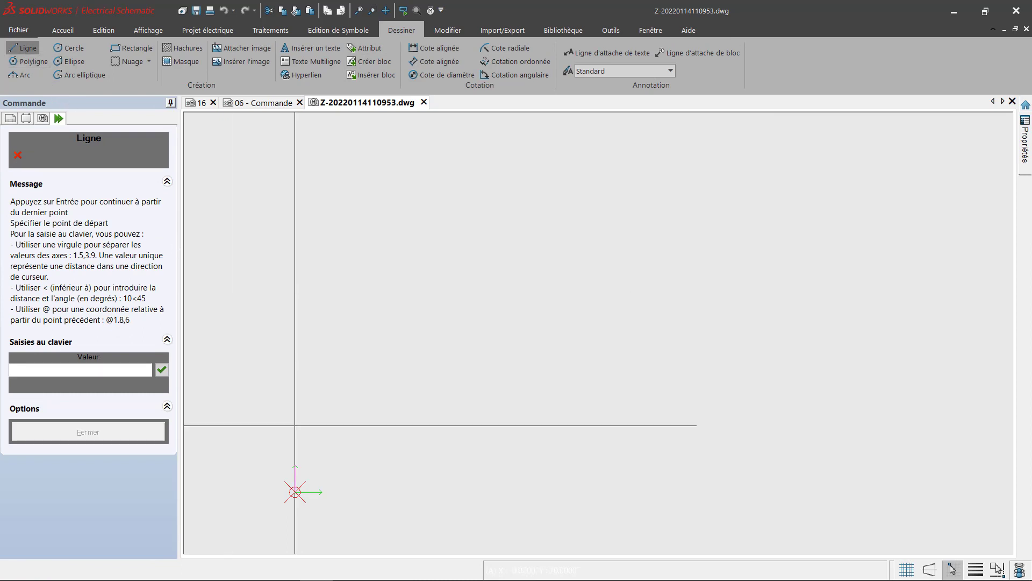
click(295, 491)
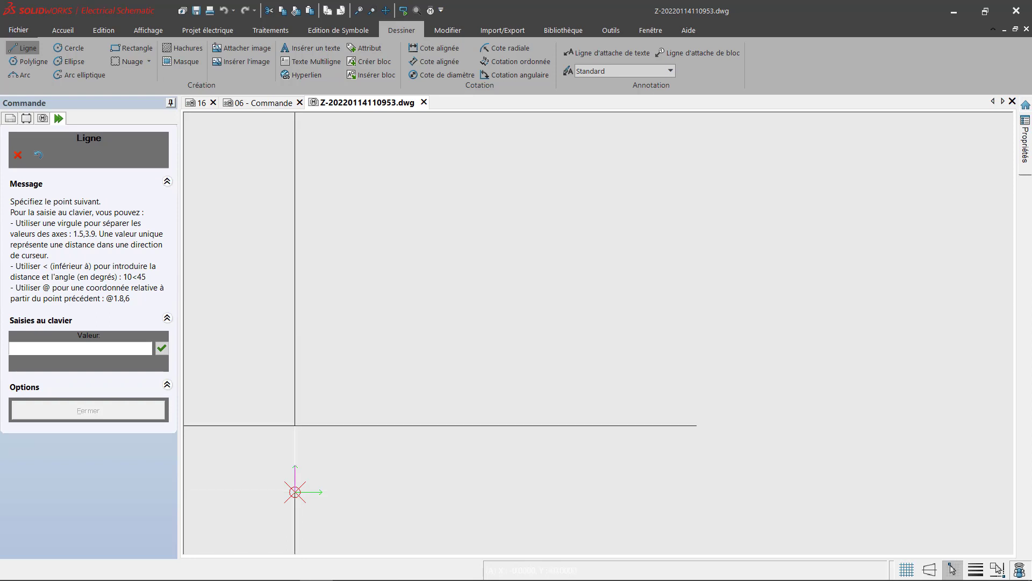
click(295, 425)
key(Escape)
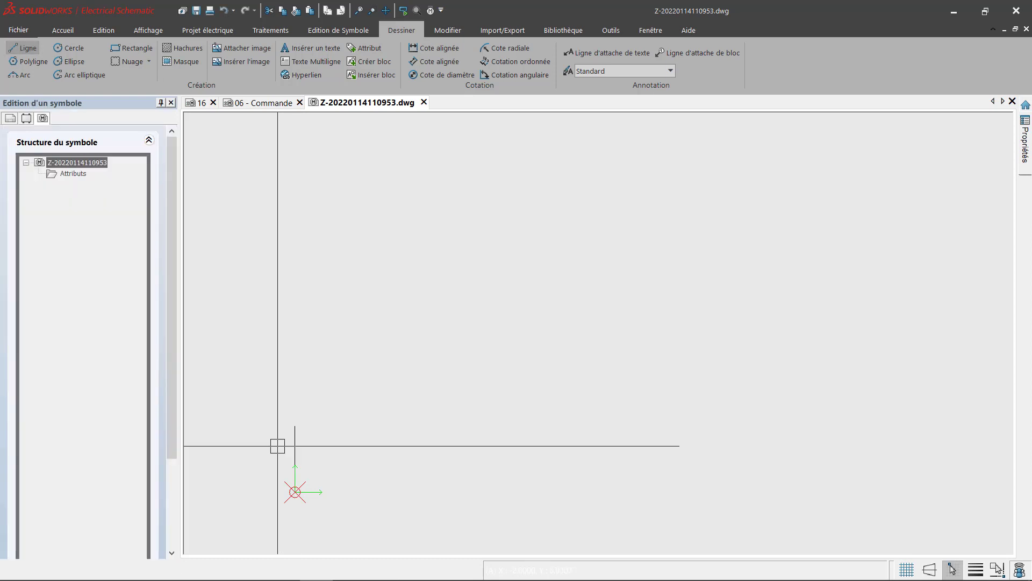
- Set the drawing's resolution step to 2
scroll(279, 498, up, 5)
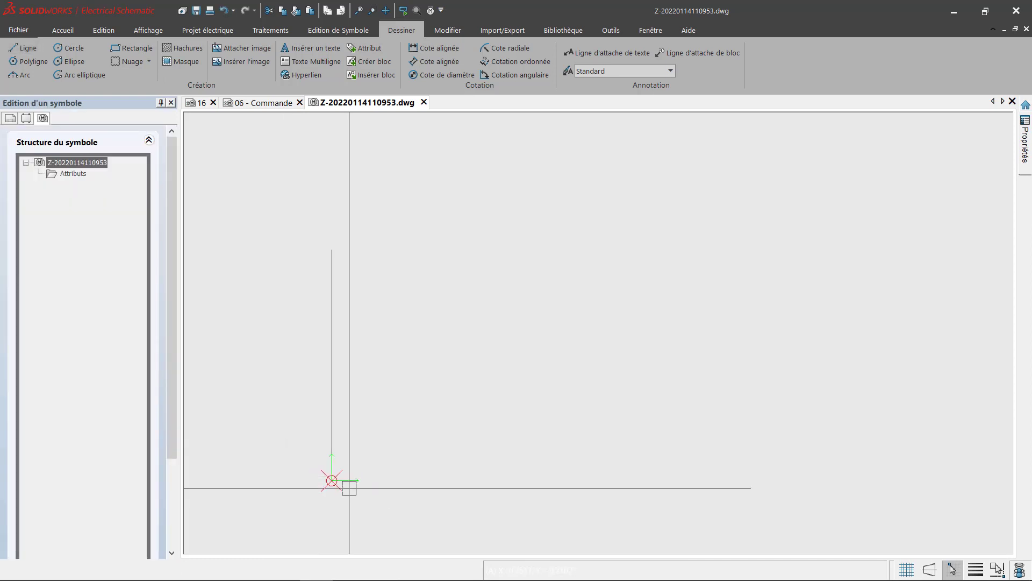
right_click(952, 571)
double_click(283, 177)
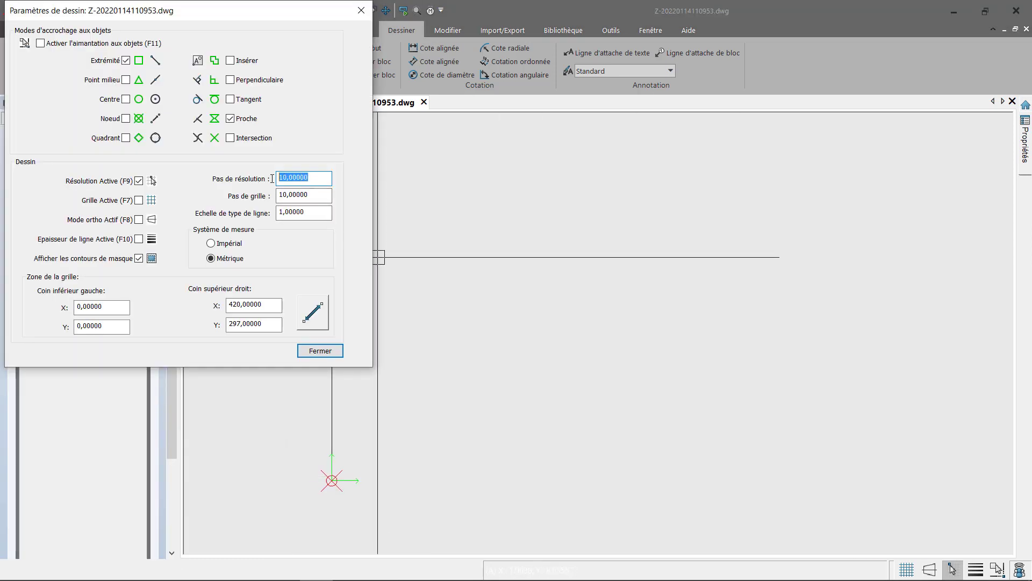
text(2)
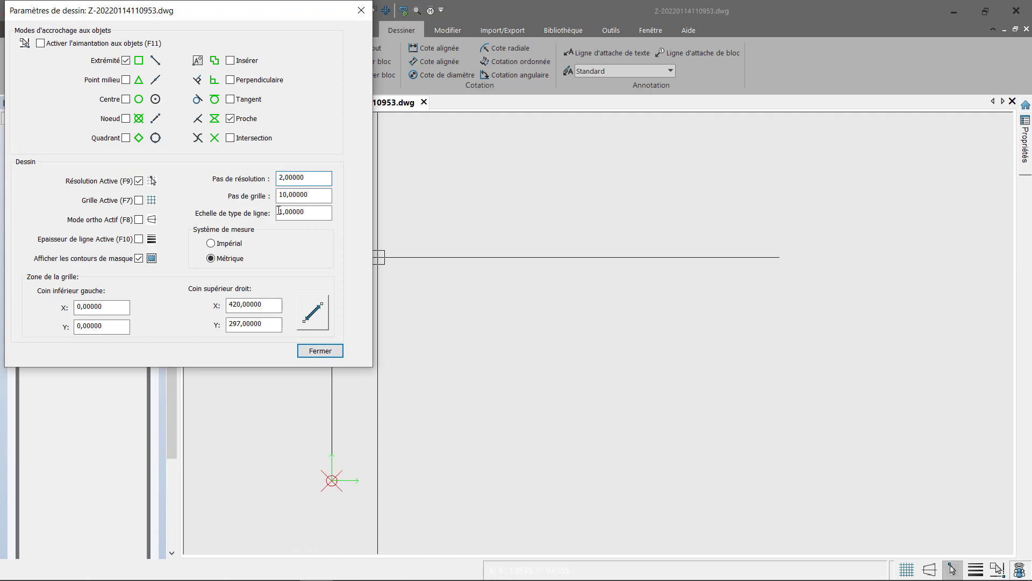
click(319, 350)
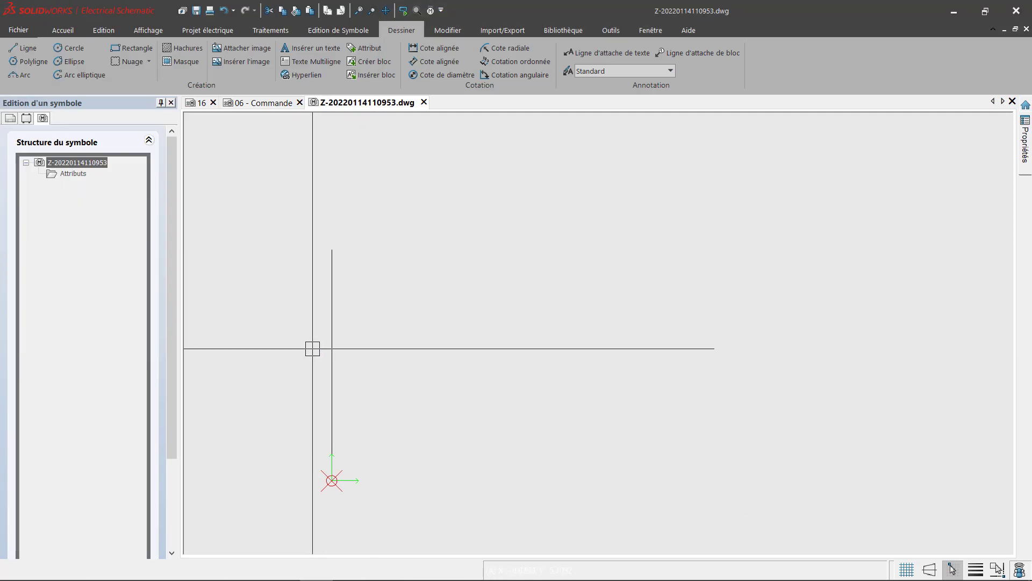
- Draw a rectangle twice as wide as tall, centred on the vertical line
click(141, 50)
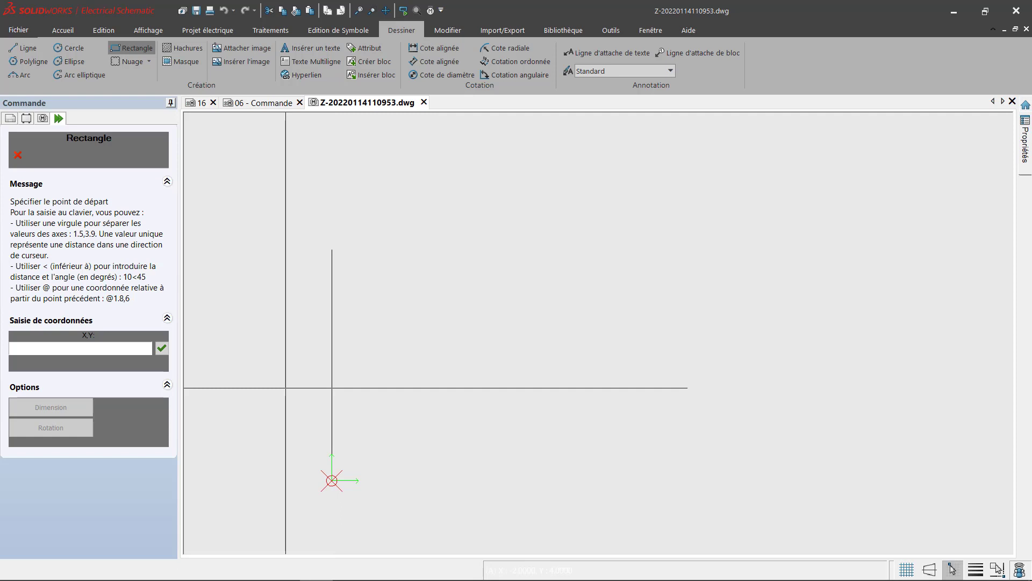
click(285, 388)
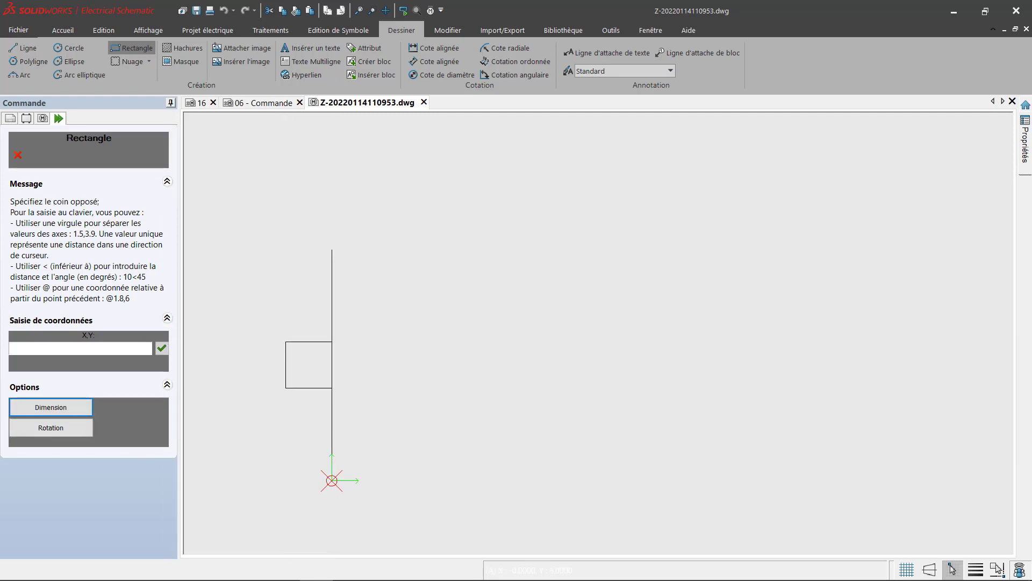
click(378, 341)
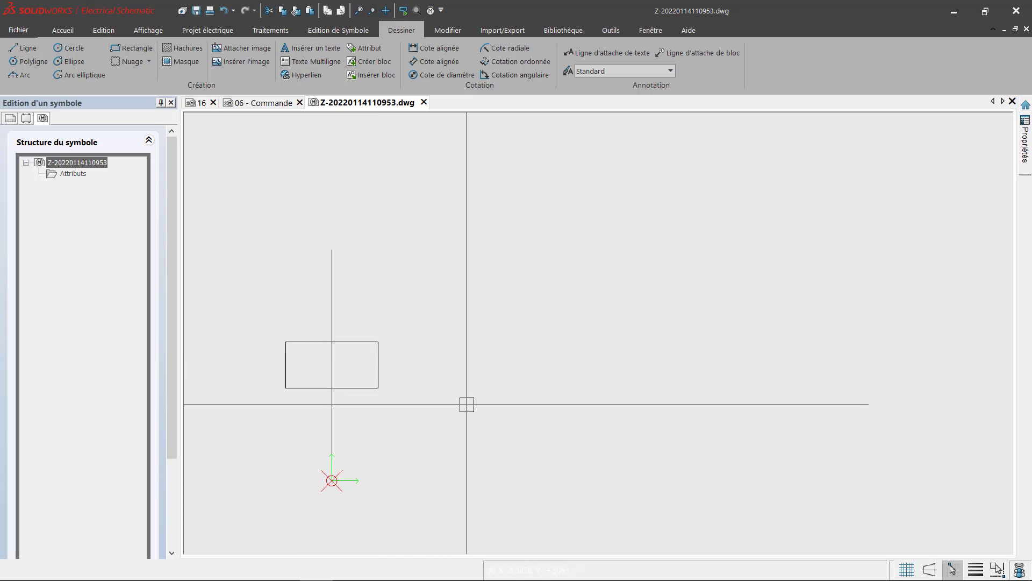
- Turn on ortho mode and draw three connected lines forming a square against the rectangle's left side
click(25, 48)
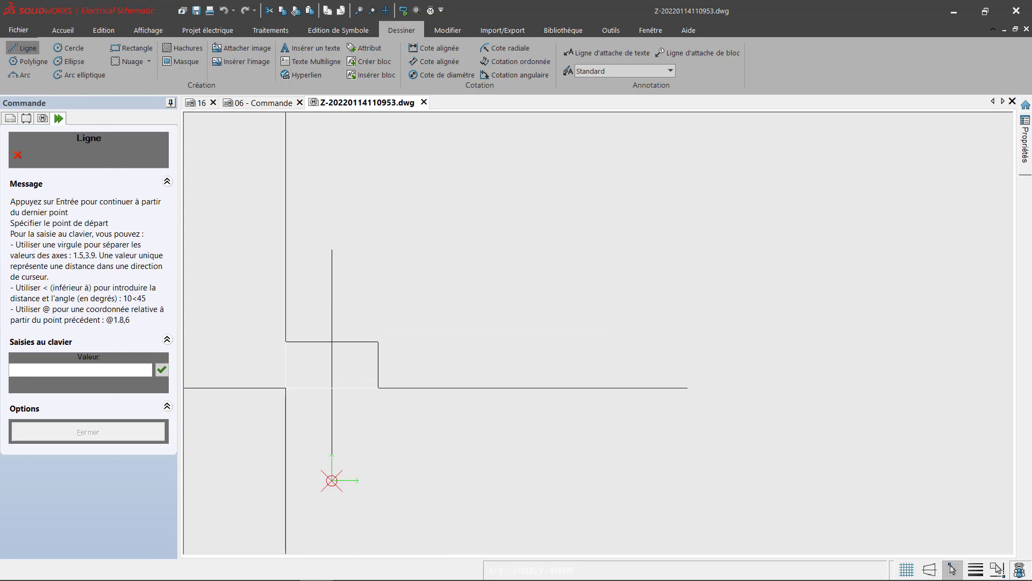
click(285, 387)
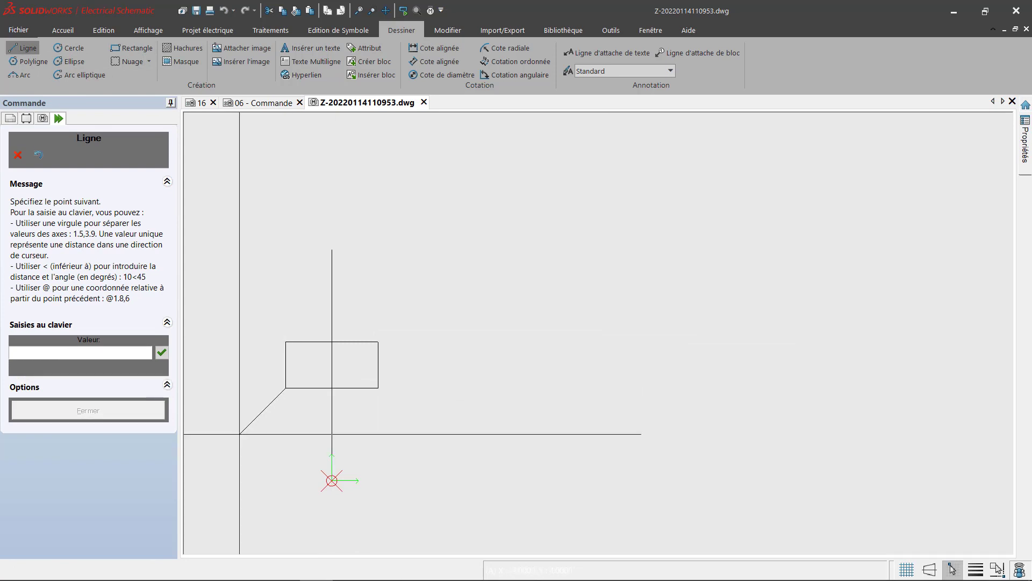
click(929, 569)
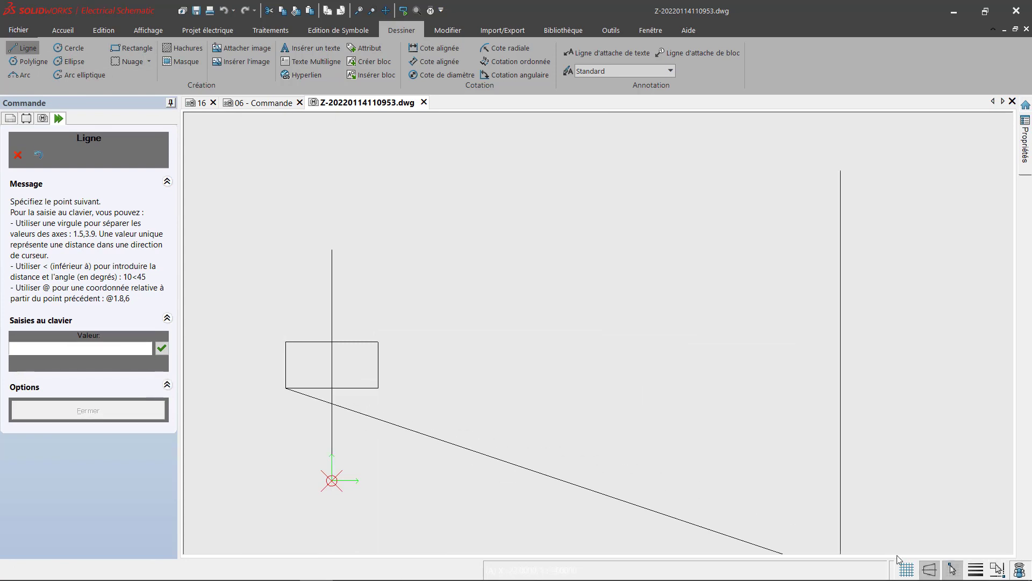
click(239, 387)
click(239, 342)
click(285, 342)
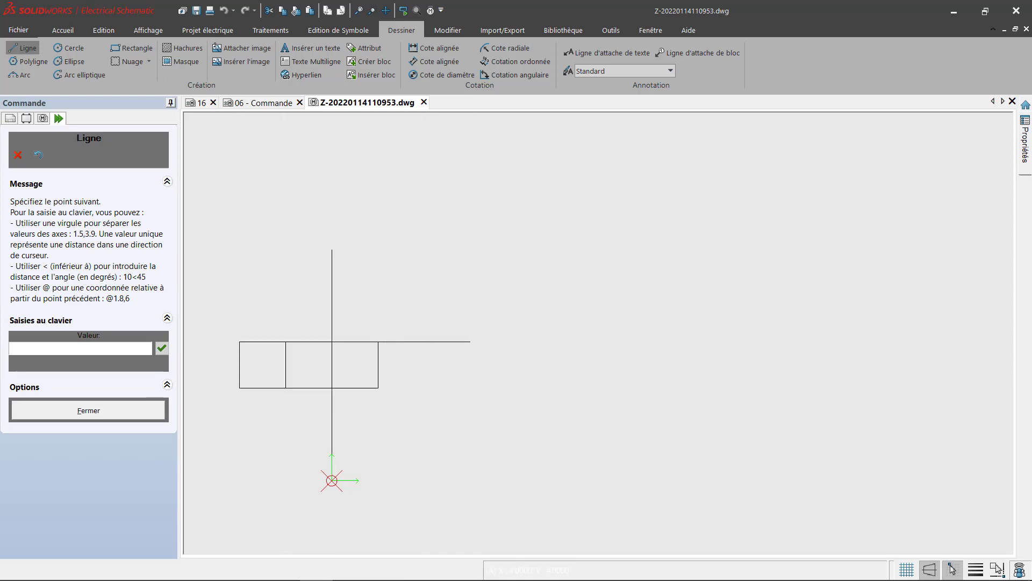
- Draw two diagonal lines joining the opposite corners of the square beside the rectangle to form an X
key(Escape)
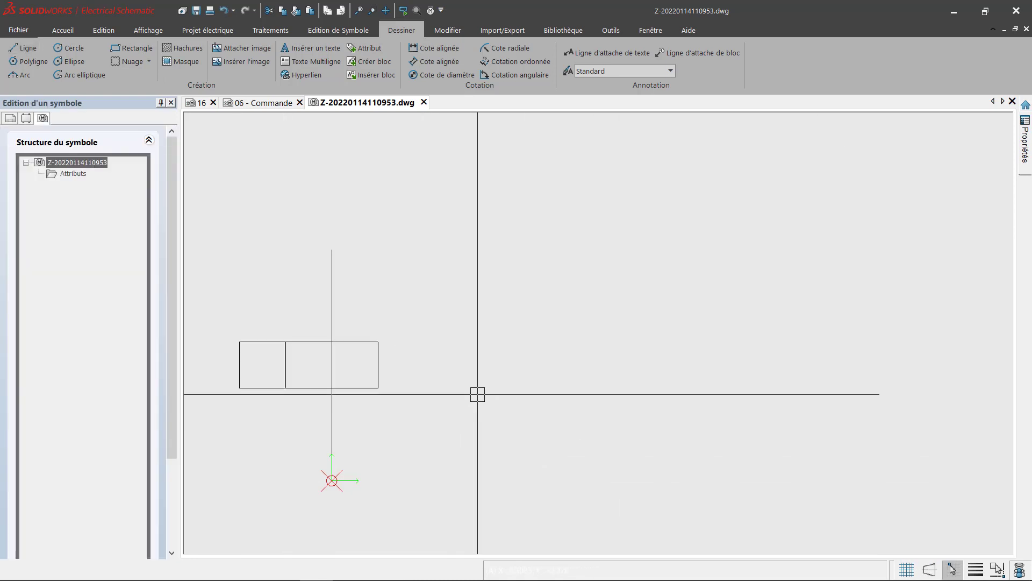
click(22, 49)
click(239, 388)
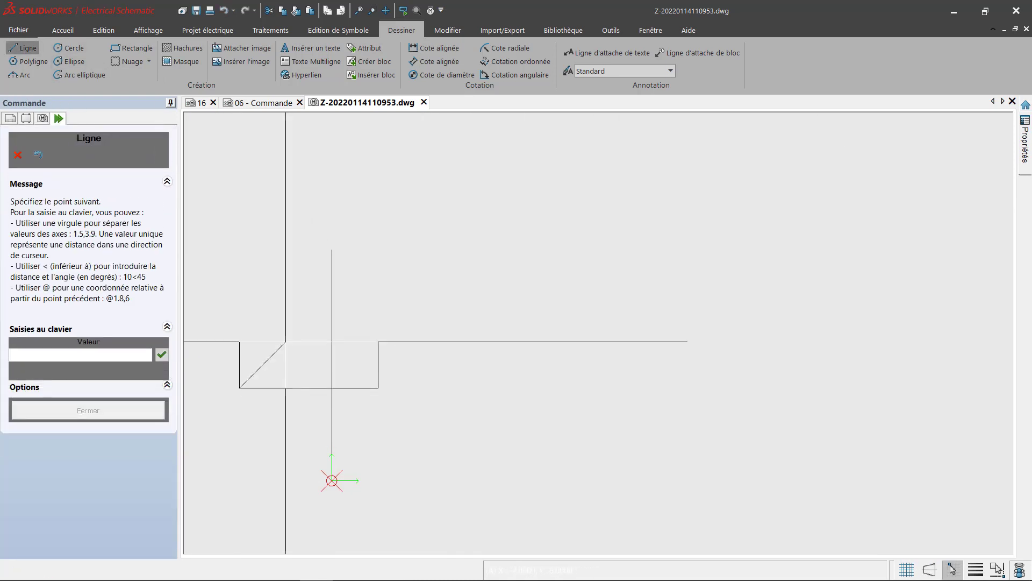
click(285, 342)
key(Escape)
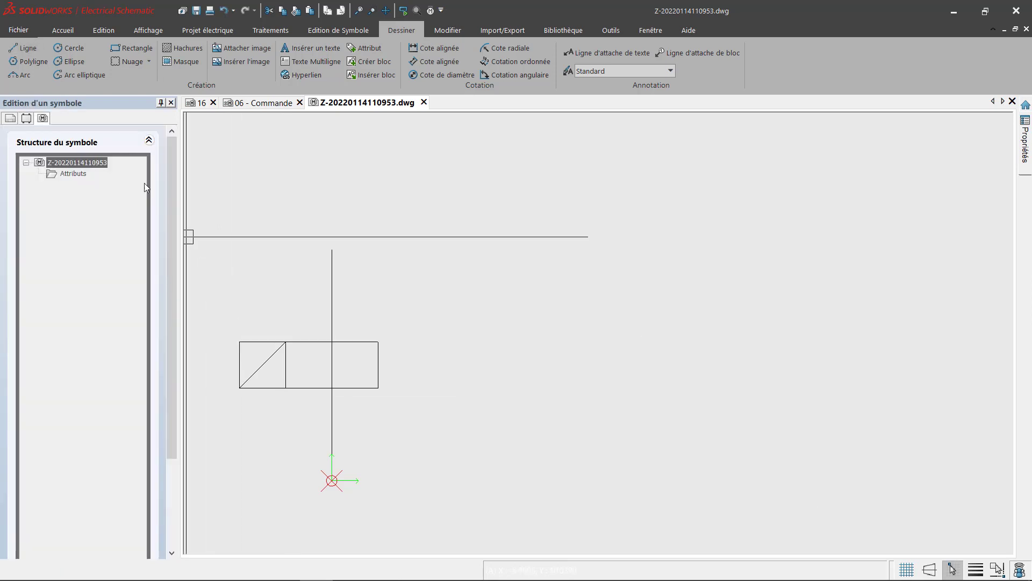
click(21, 48)
click(240, 342)
click(285, 387)
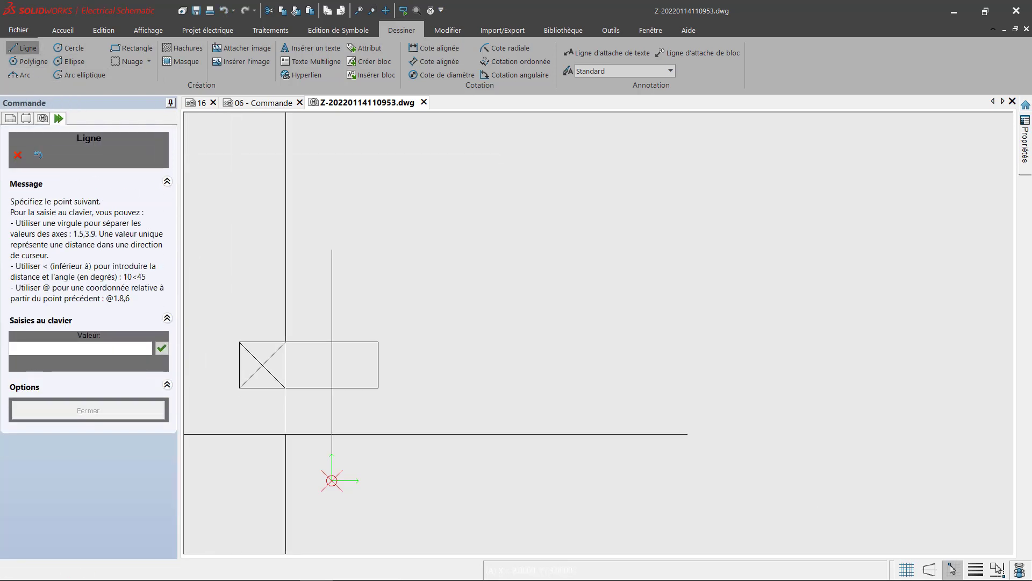
key(Escape)
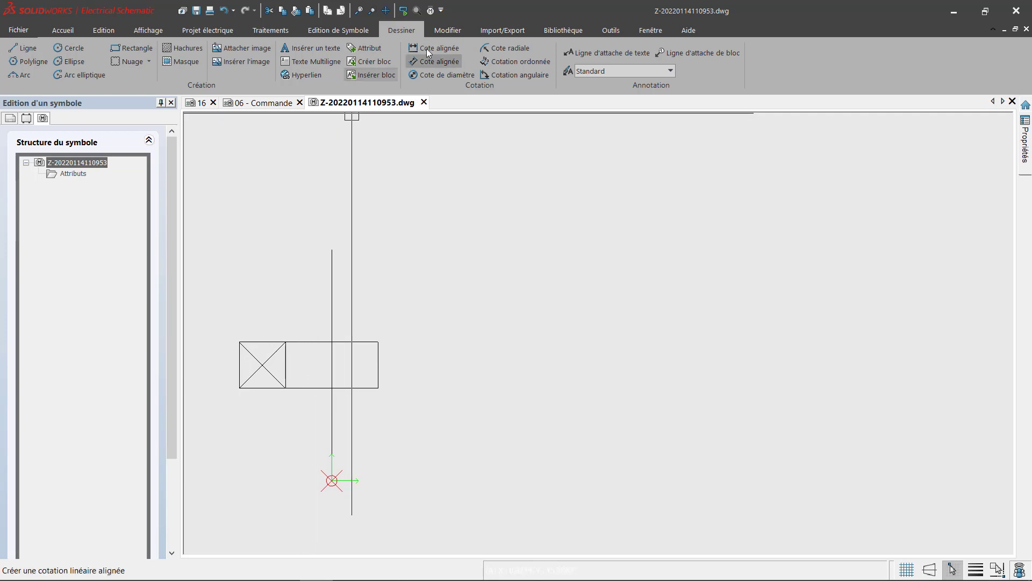
- Trim away the segment of the vertical line inside the rectangle, with snap mode turned off for picking it
click(448, 30)
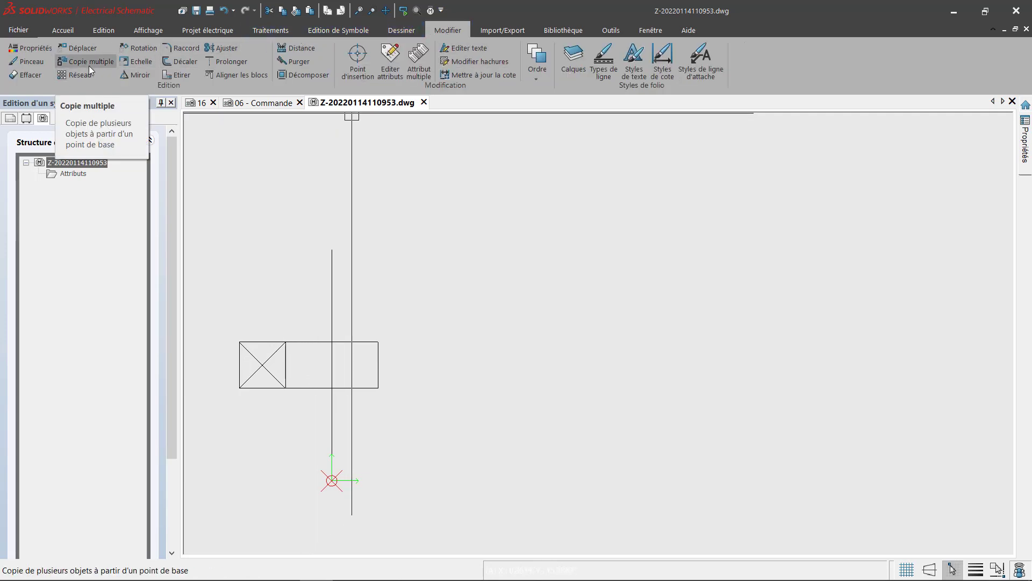
click(223, 47)
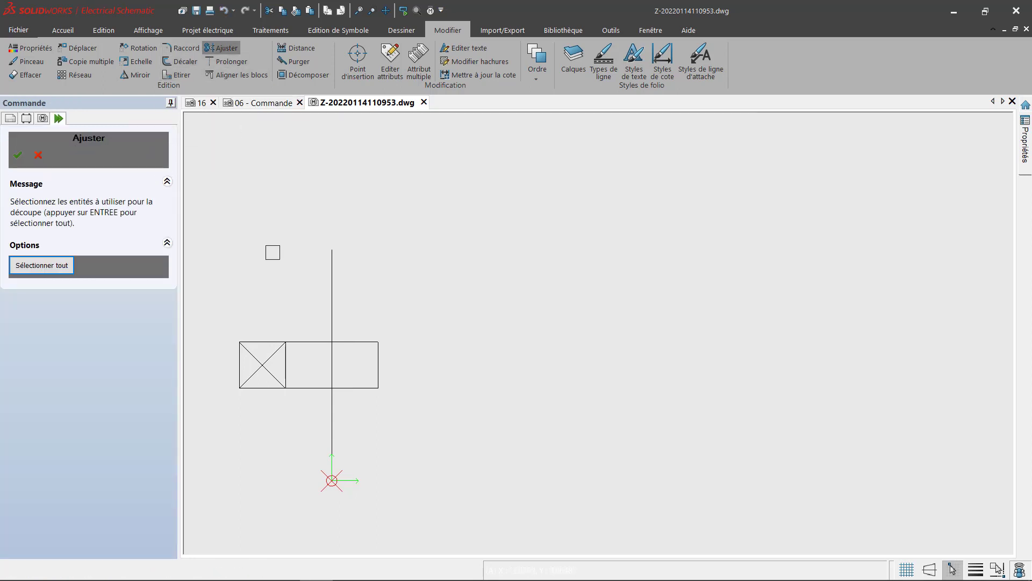
click(309, 339)
key(Return)
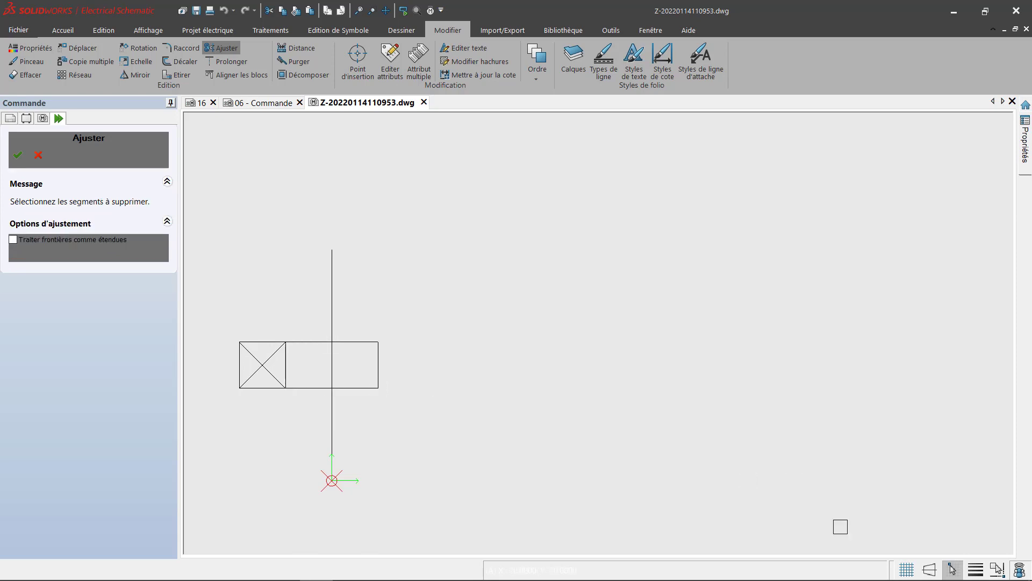
click(953, 569)
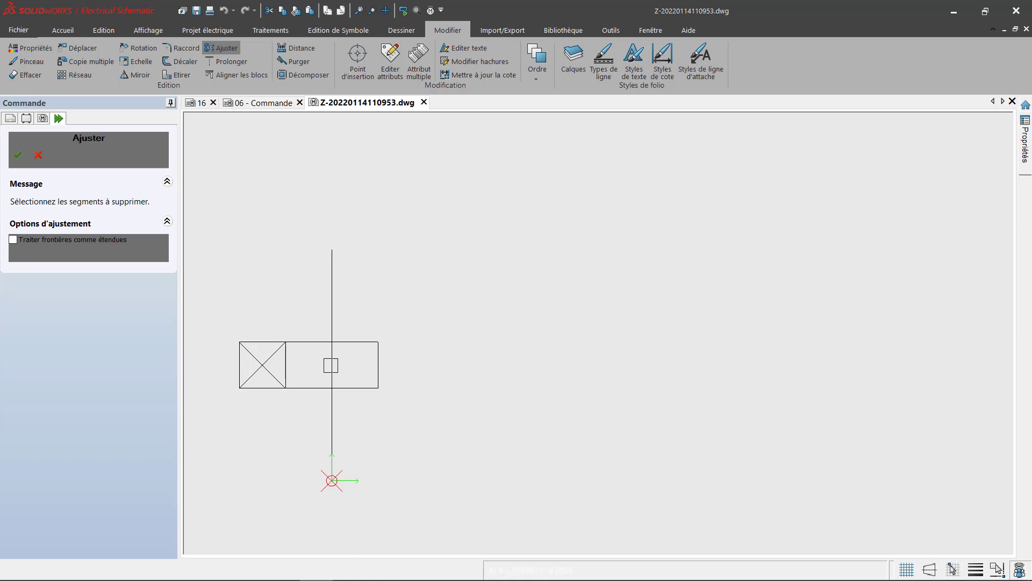
click(331, 365)
key(Escape)
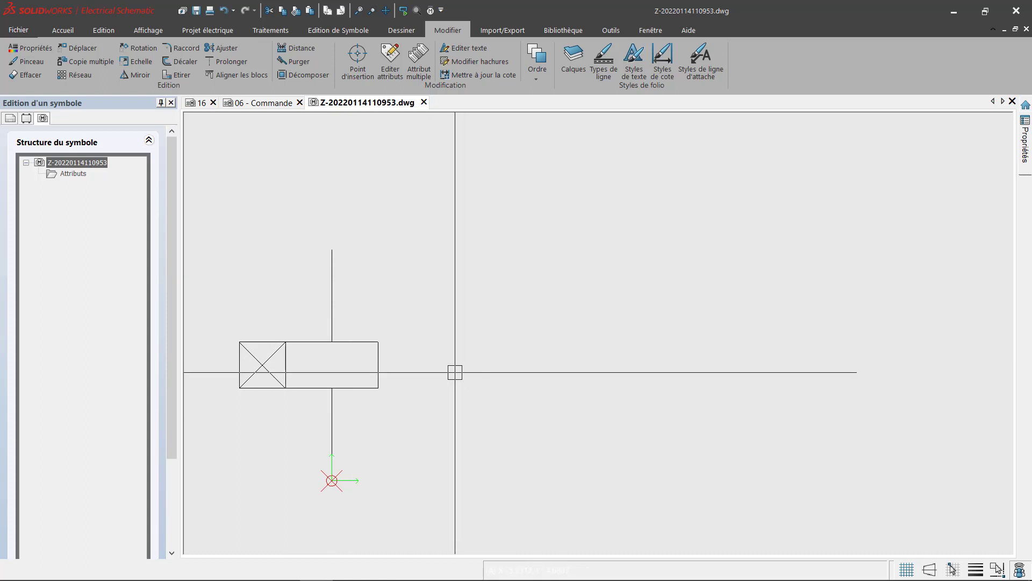
- Start a multiple connection point insertion for the symbol with one circuit of type Bobine de relais
scroll(247, 478, up, 1)
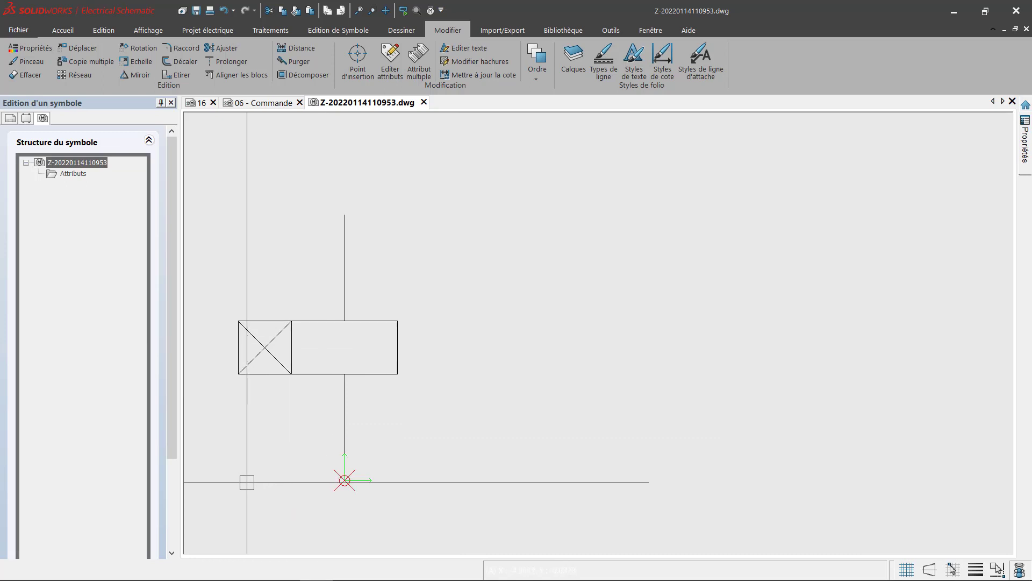
scroll(234, 427, up, 2)
mouse_move(233, 427)
middle_down()
mouse_move(281, 420)
mouse_move(436, 441)
middle_up()
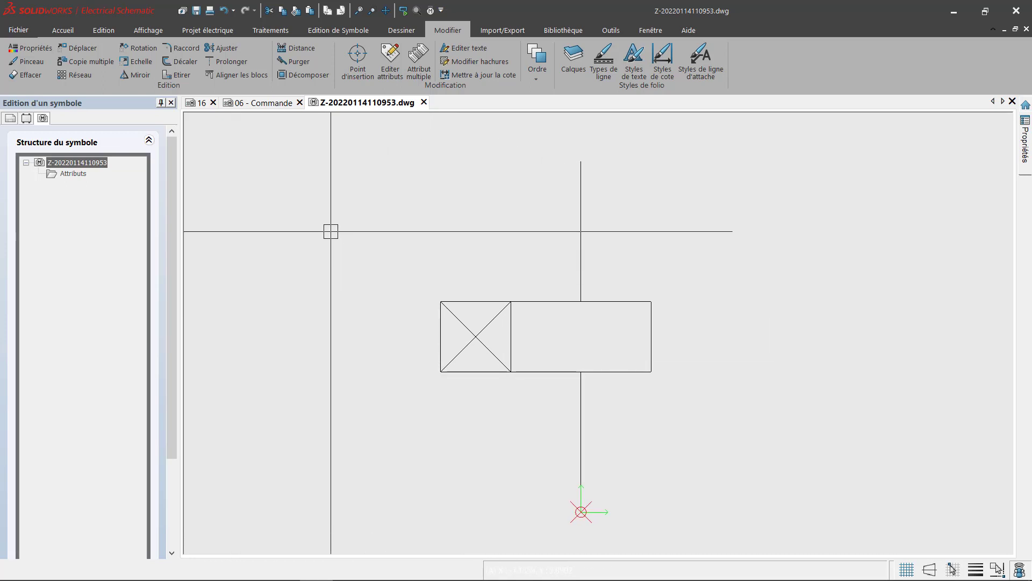
right_click(88, 165)
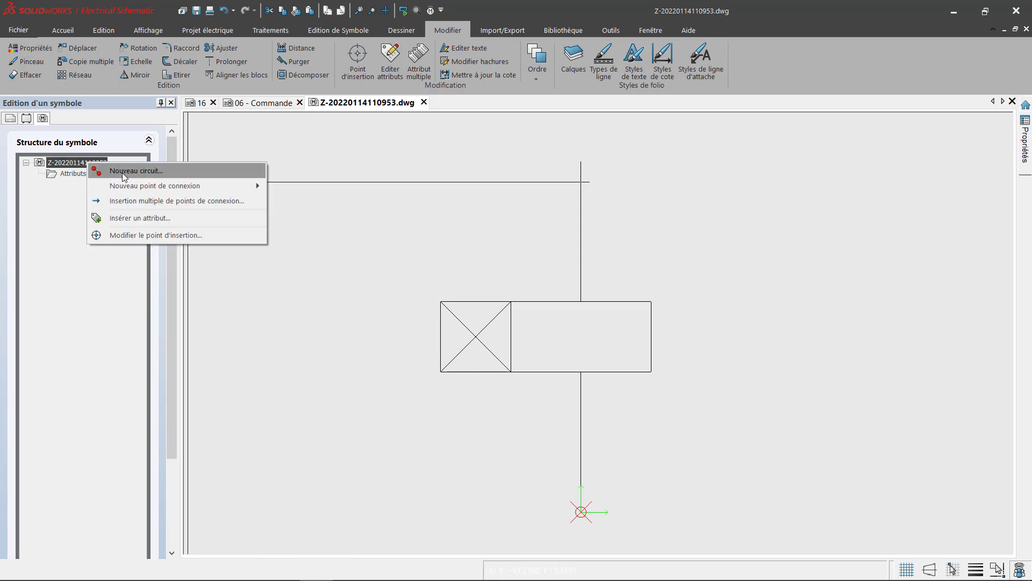
click(154, 203)
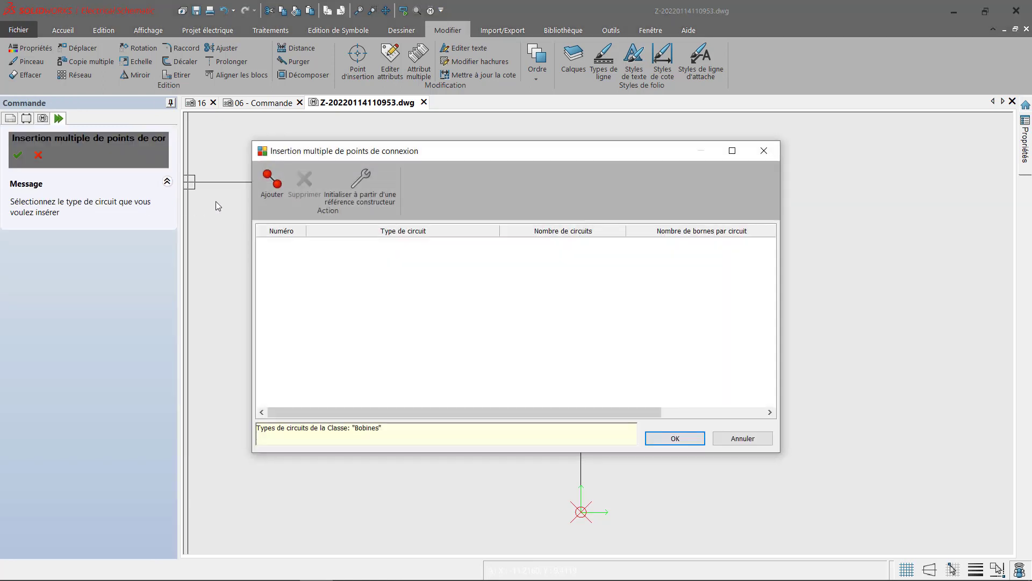
click(273, 185)
click(494, 242)
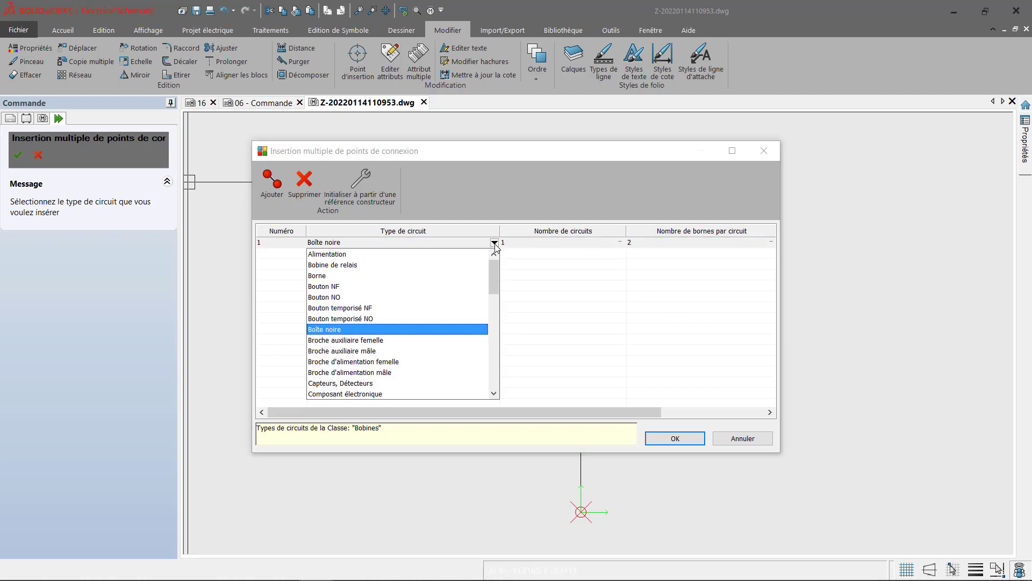
mouse_move(495, 271)
mouse_down()
mouse_move(508, 371)
mouse_move(485, 274)
mouse_up()
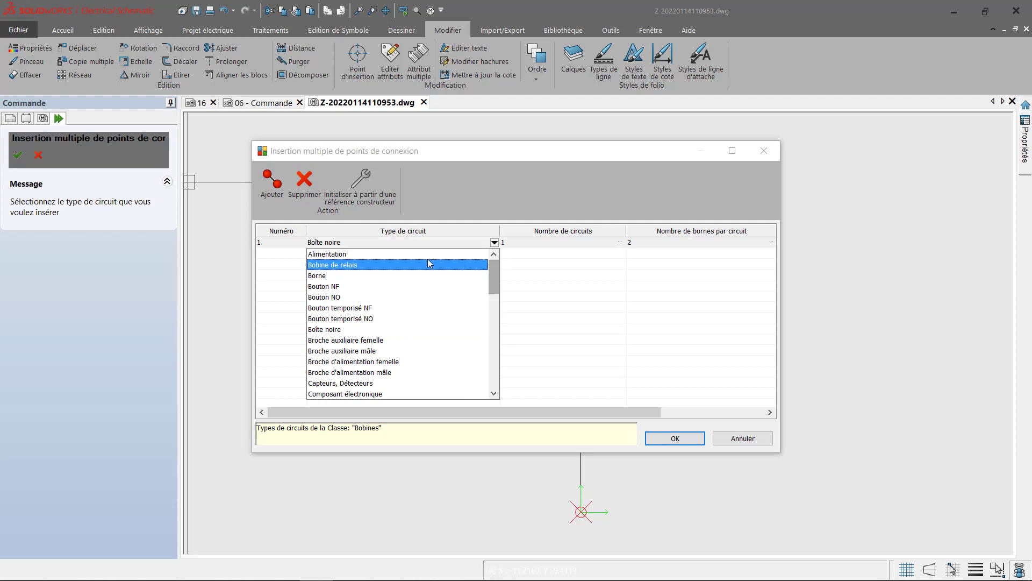
click(344, 265)
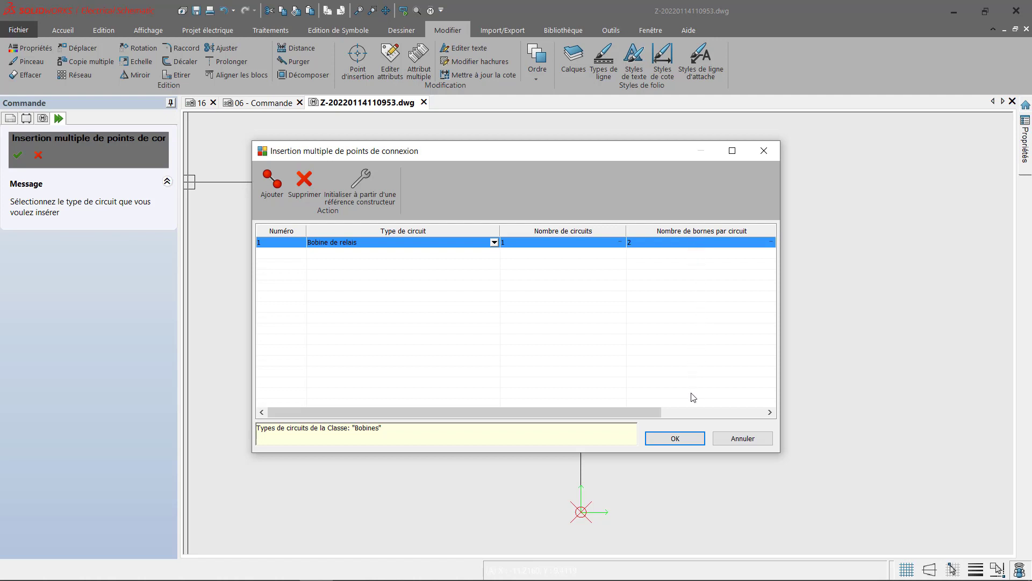
click(693, 440)
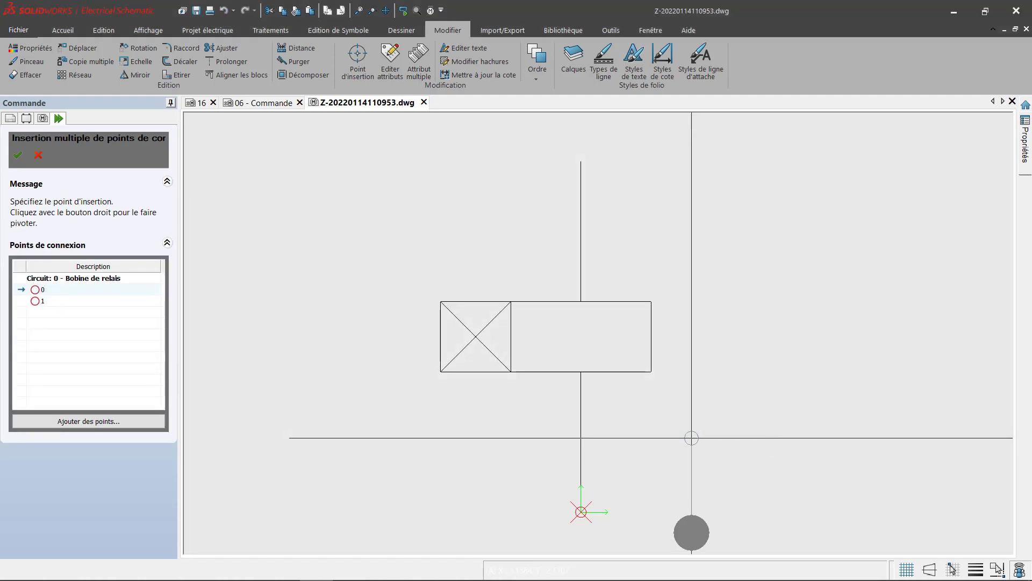
- Place connection point 0 facing upward at the vertical line's upper end and point 1 facing downward at the insertion point
scroll(579, 295, down, 5)
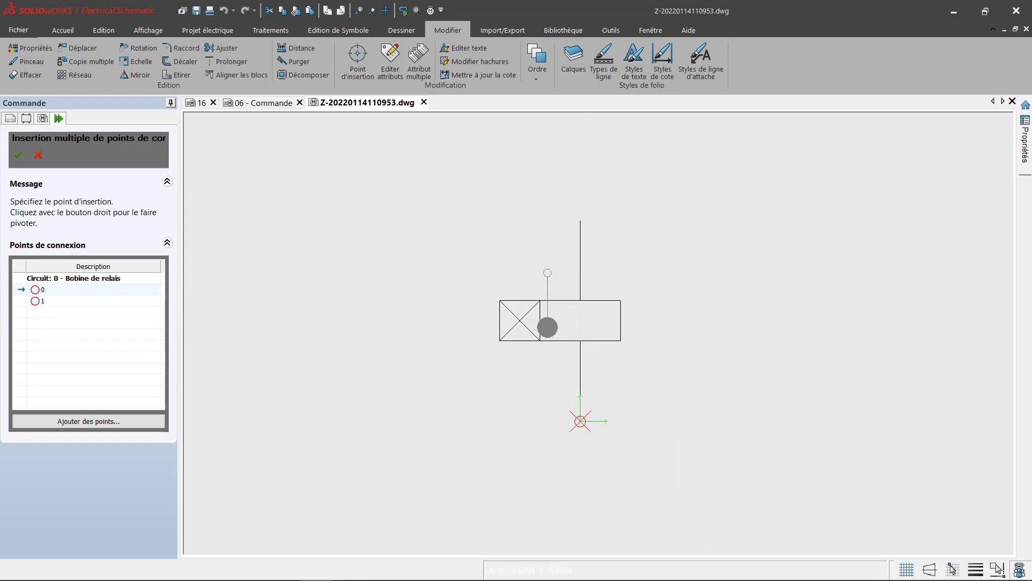
right_click(430, 240)
right_click(429, 240)
right_click(429, 240)
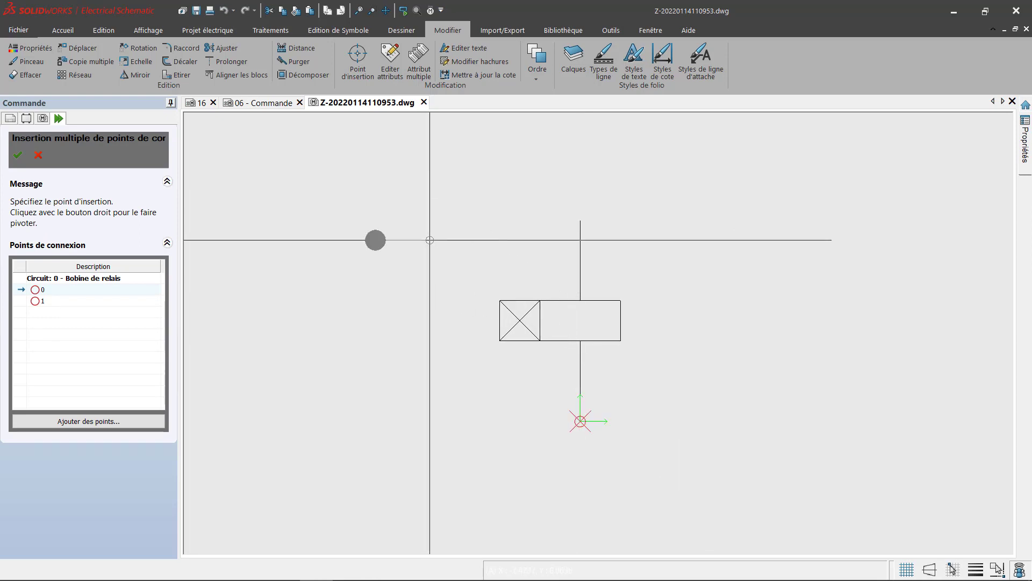
right_click(430, 240)
right_click(438, 238)
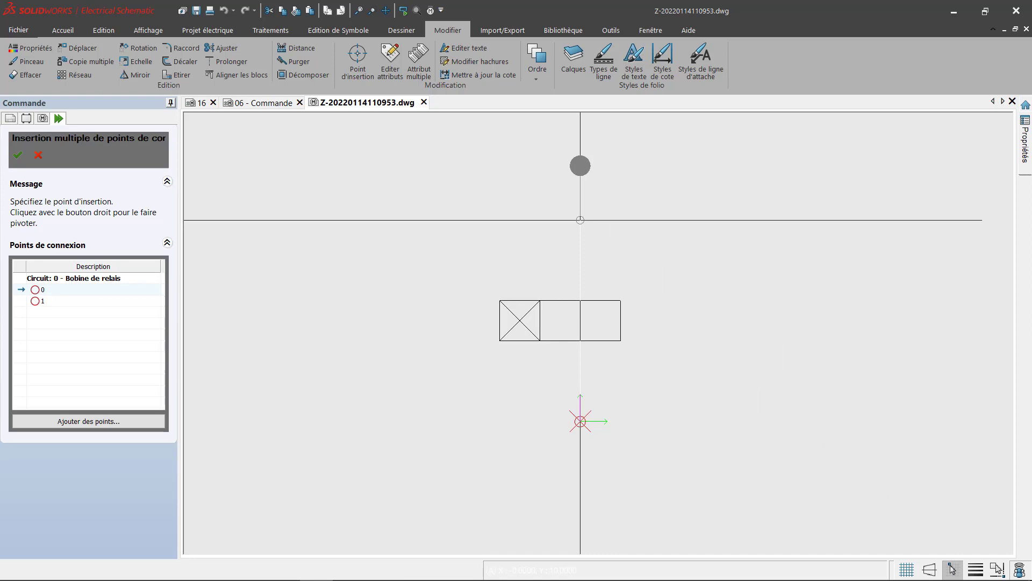
click(581, 220)
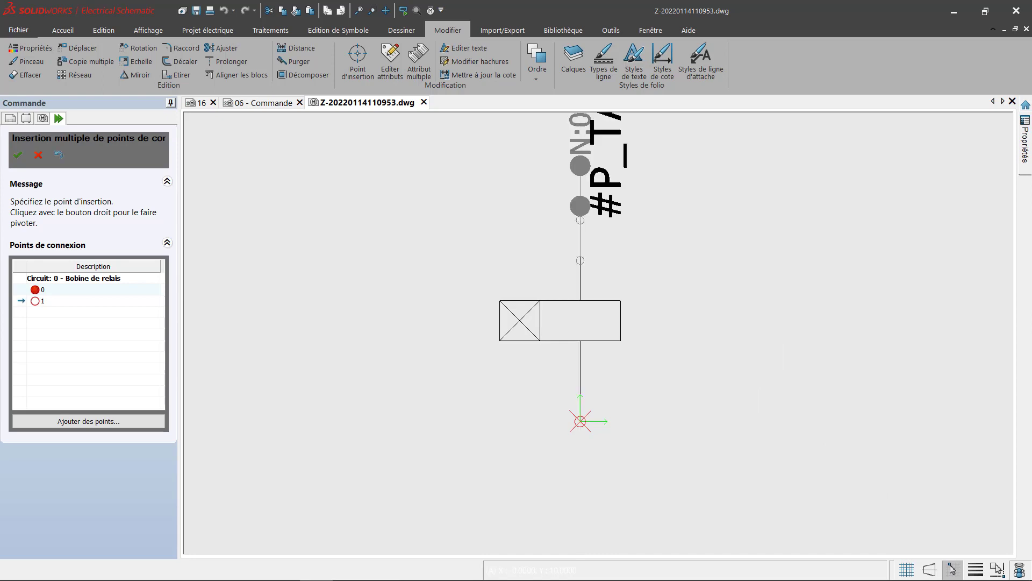
right_click(694, 341)
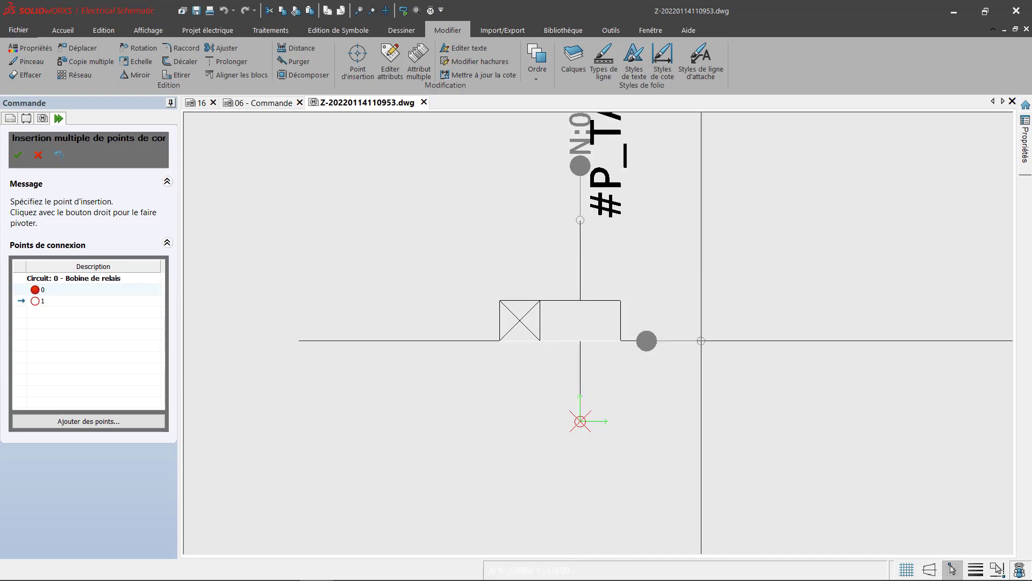
right_click(701, 344)
click(580, 421)
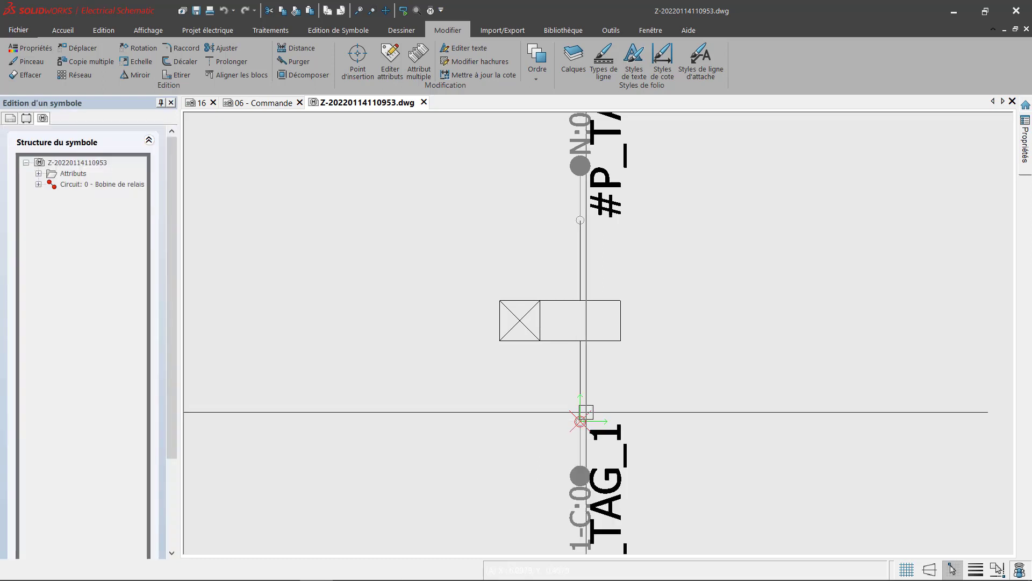
- Choose the attributes #SHORT_TAG, #REF_MAN and #REF_REF for insertion in the symbol
scroll(585, 414, down, 3)
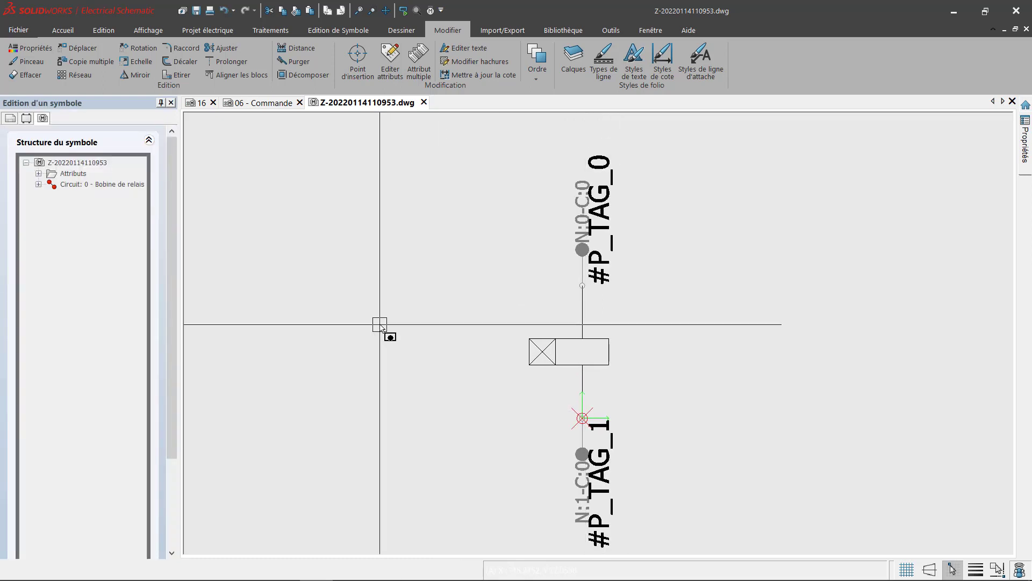
right_click(76, 164)
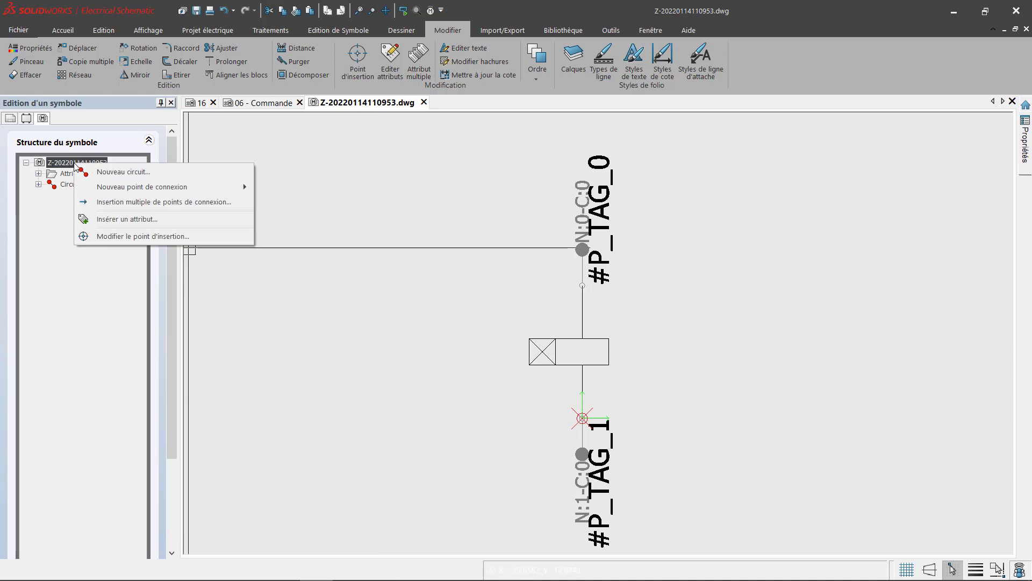
click(113, 220)
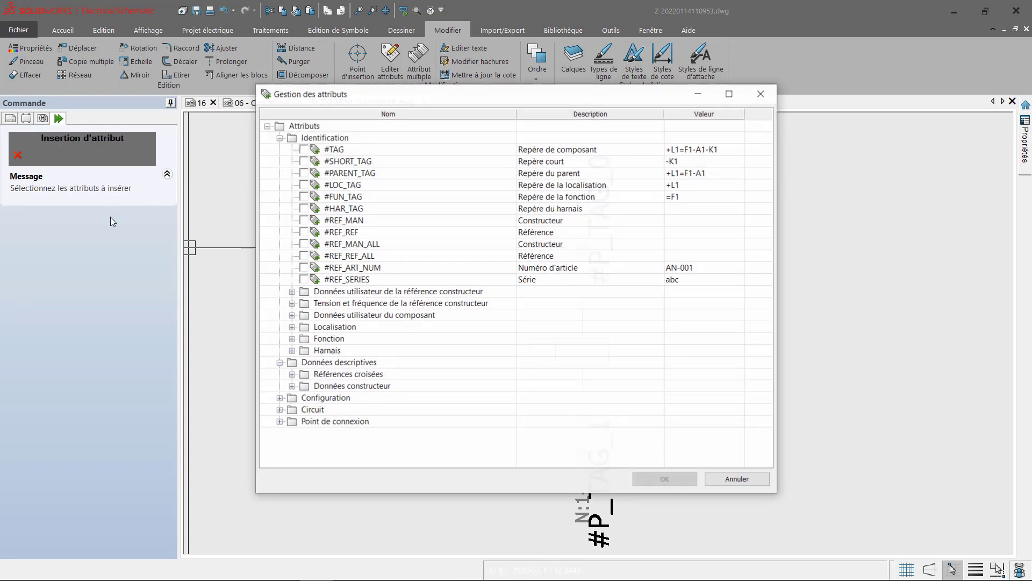
click(303, 162)
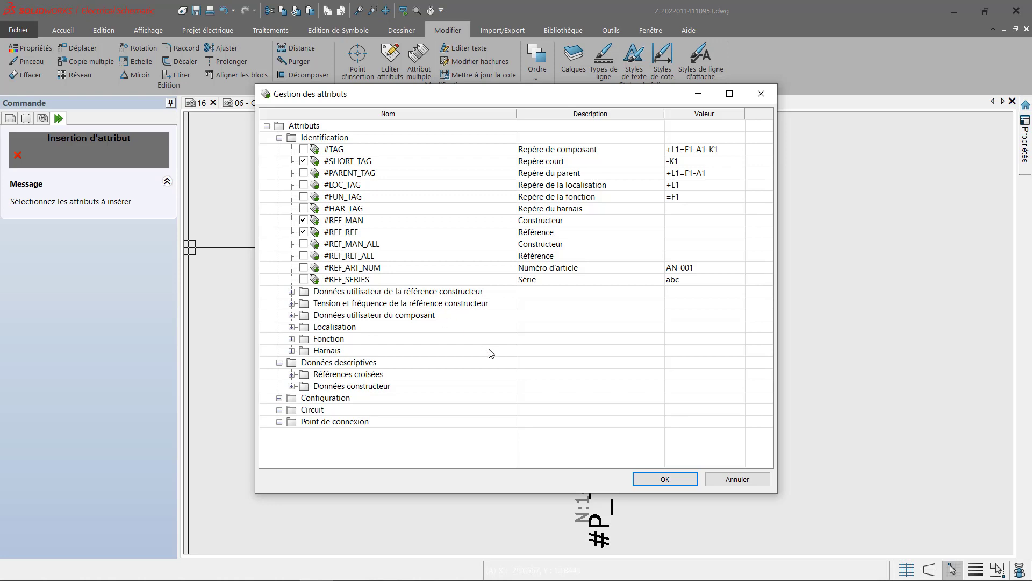
click(664, 479)
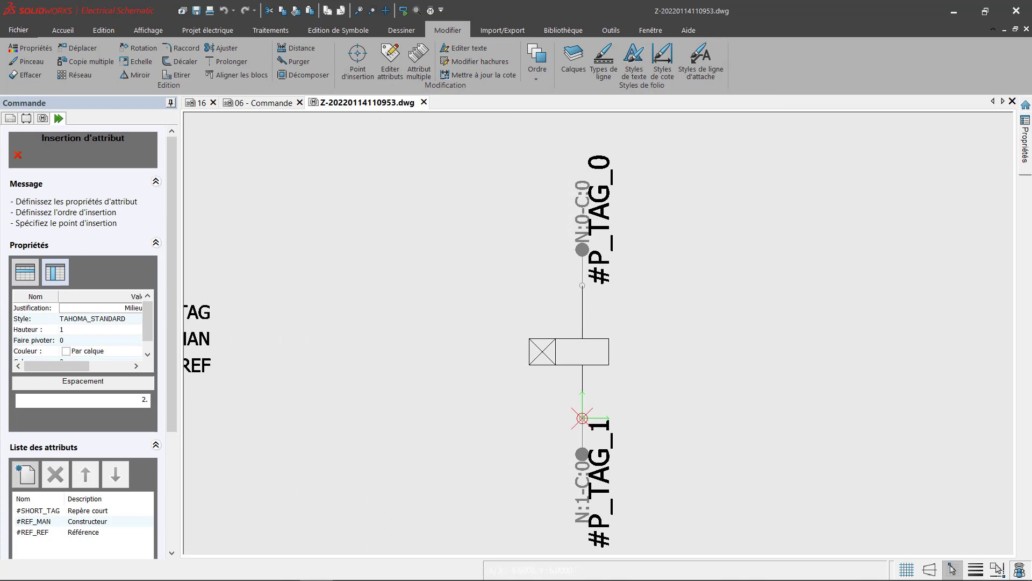
- Set the attributes' text height to 0,8 and their spacing to 1
click(96, 330)
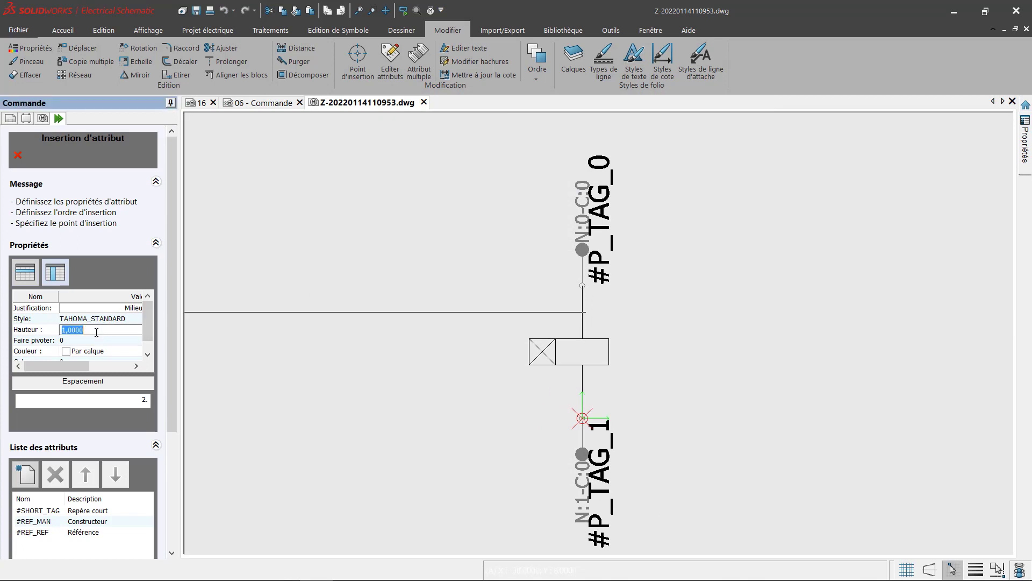
text(0,8)
click(52, 273)
drag(138, 400, 155, 398)
text(1)
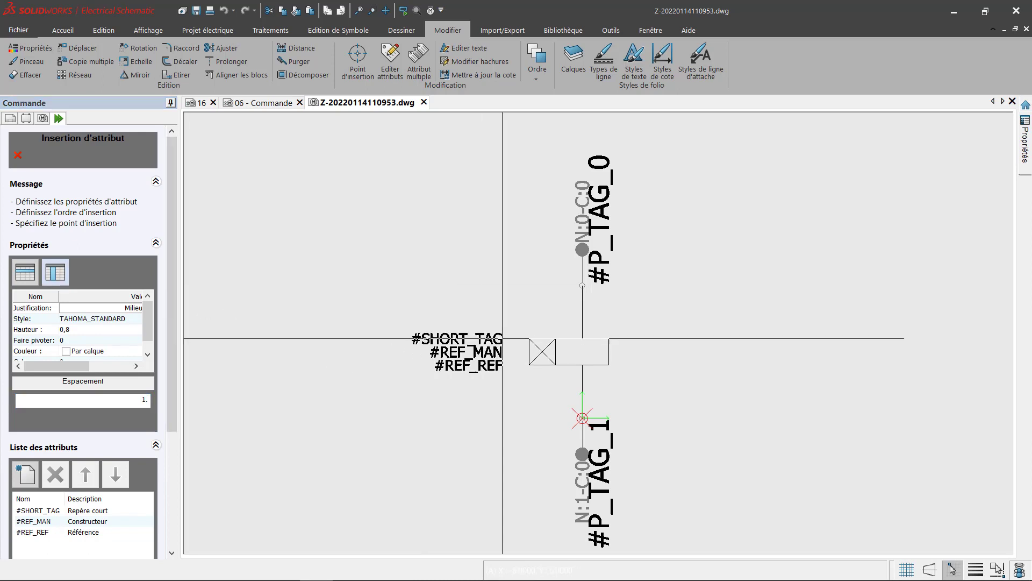
- Examine the attributes' justification and colour options, then select #REF_REF among the attributes to insert
drag(181, 301, 307, 302)
click(220, 307)
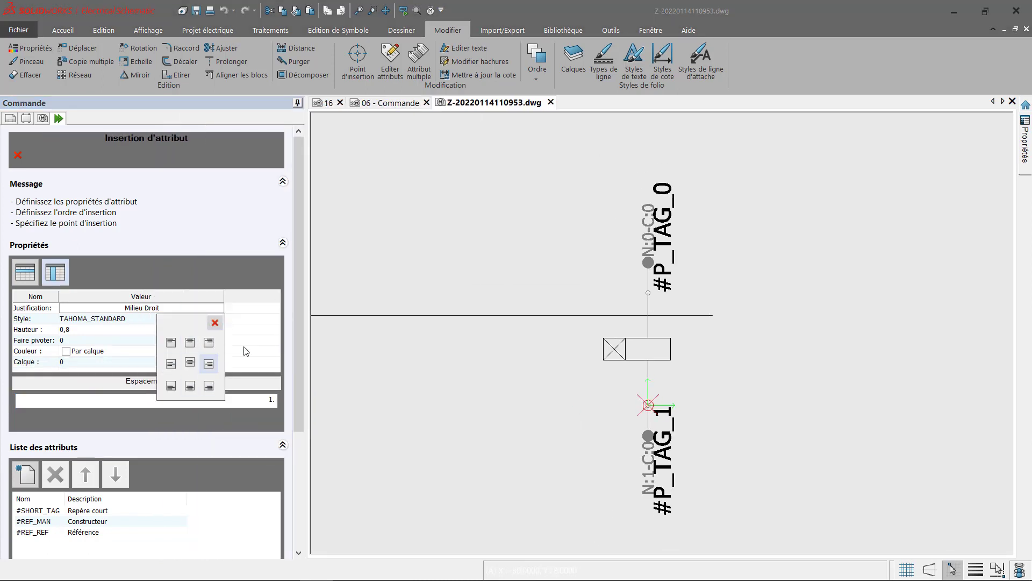
click(67, 355)
click(67, 352)
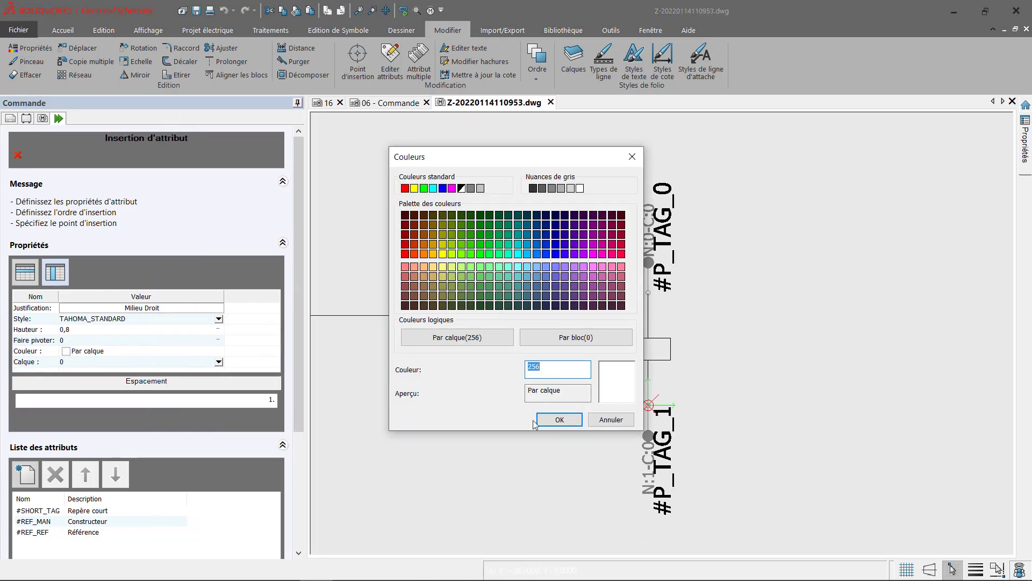
click(537, 421)
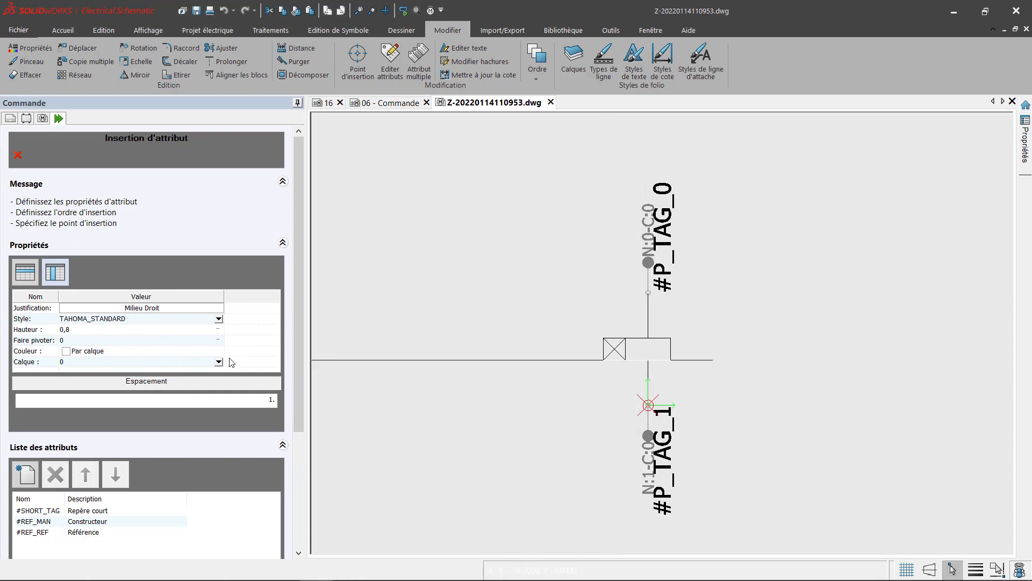
click(44, 534)
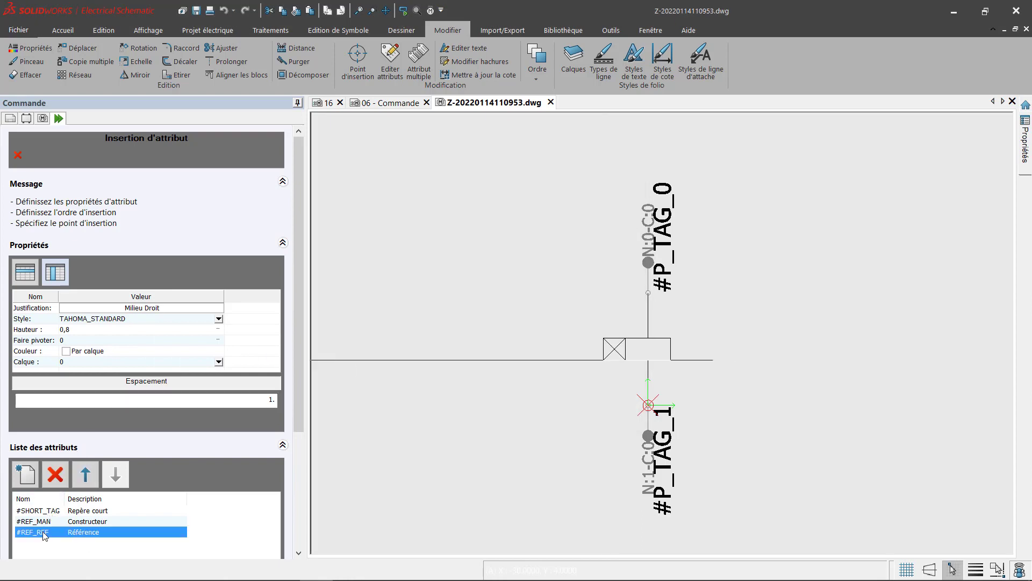
- Insert the attributes in the order #SHORT_TAG, #REF_MAN, #REF_REF just below the crossed box of the coil
click(85, 481)
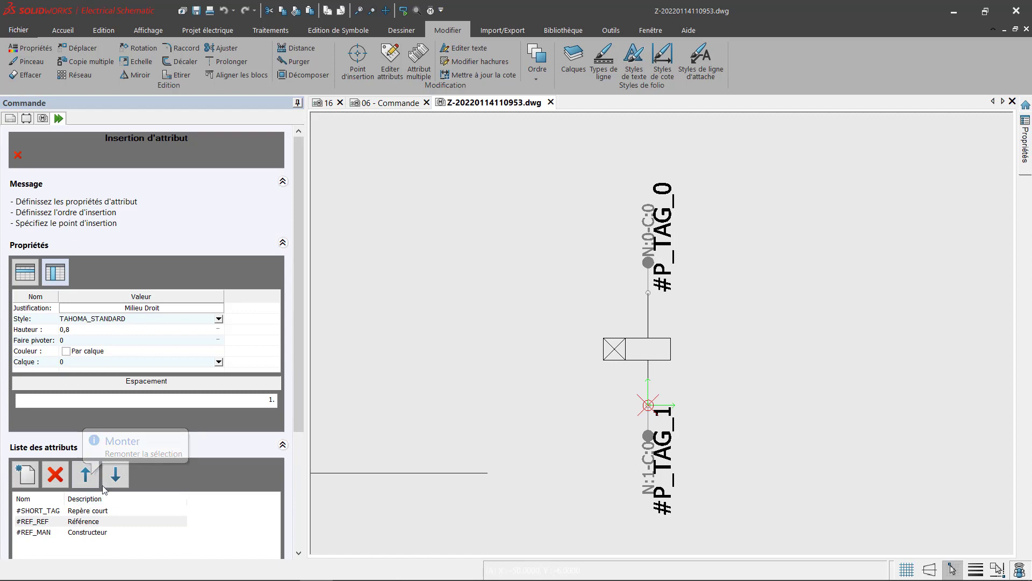
click(115, 473)
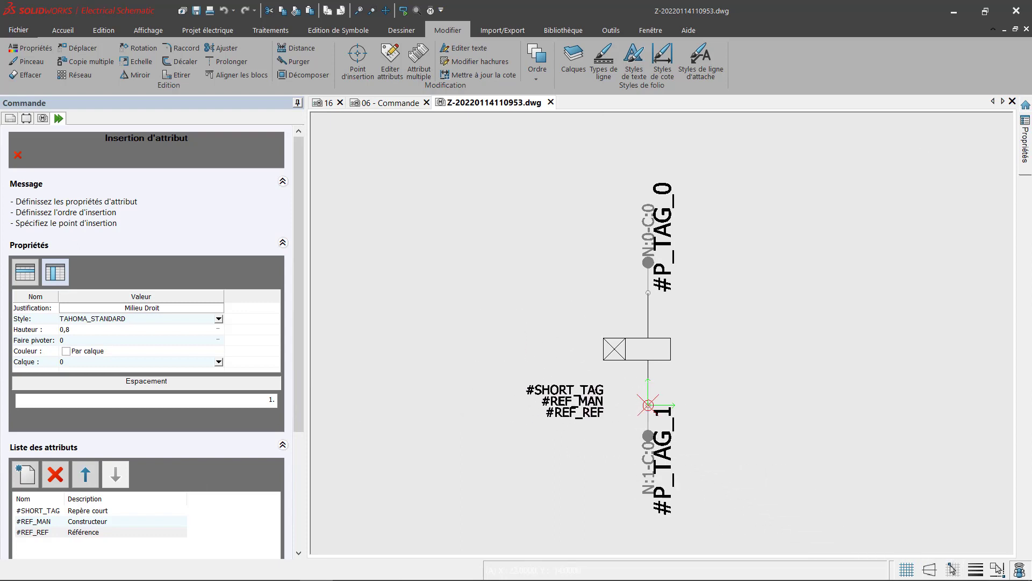
click(604, 377)
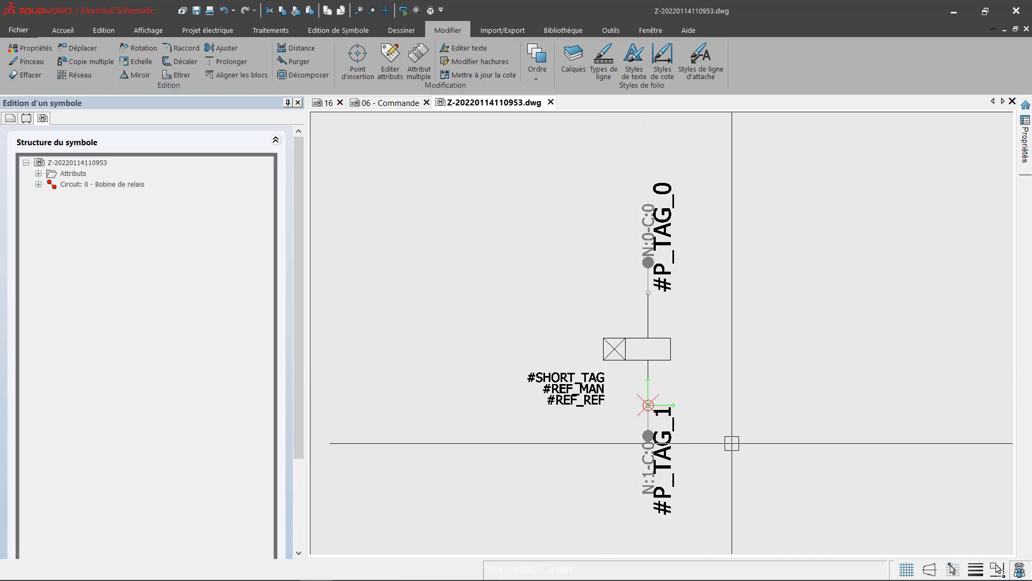
- Move the symbol's insertion point to the upper end of the vertical line, and close the symbol drawing with its changes saved
scroll(715, 489, up, 1)
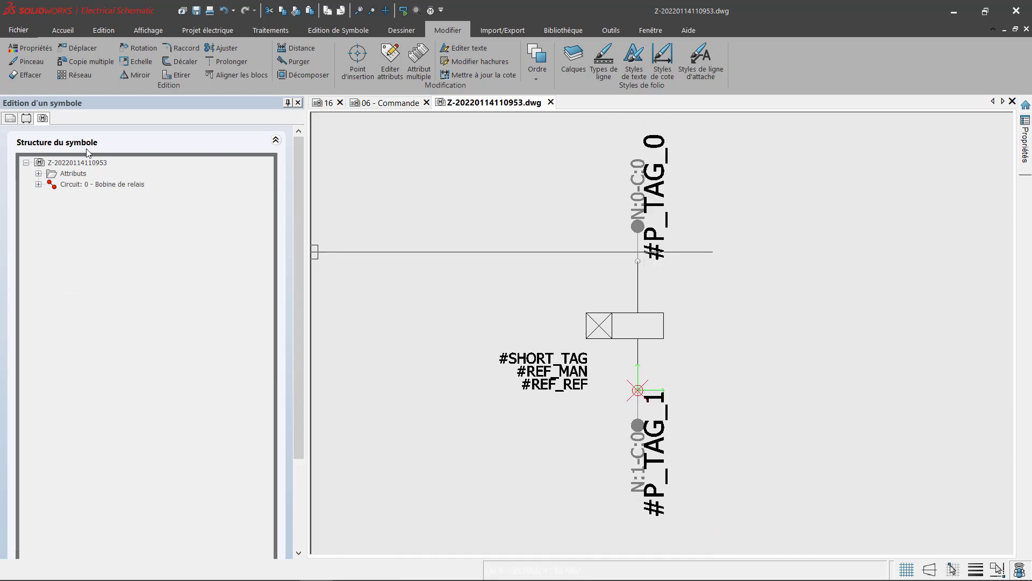
right_click(73, 162)
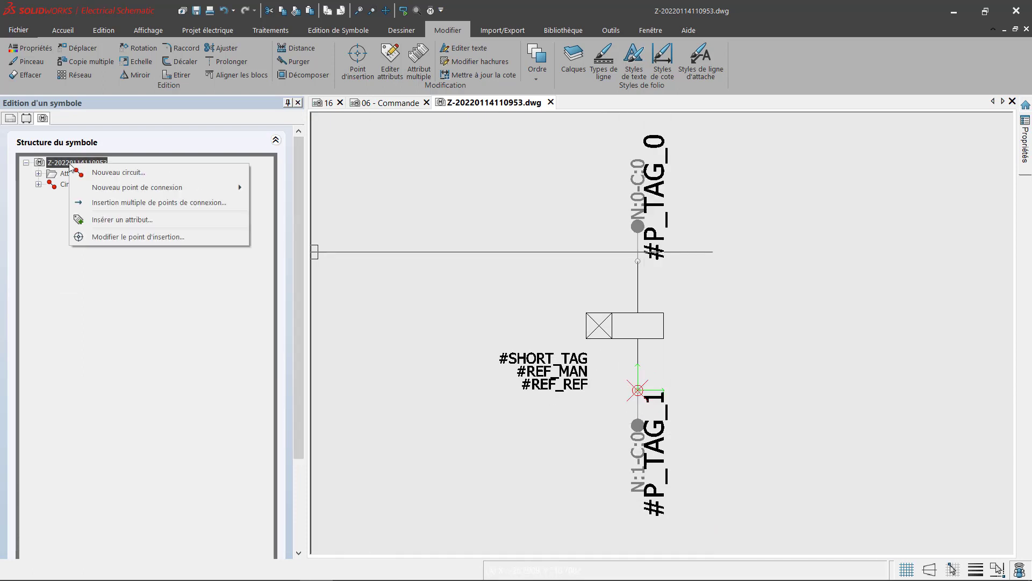
click(105, 238)
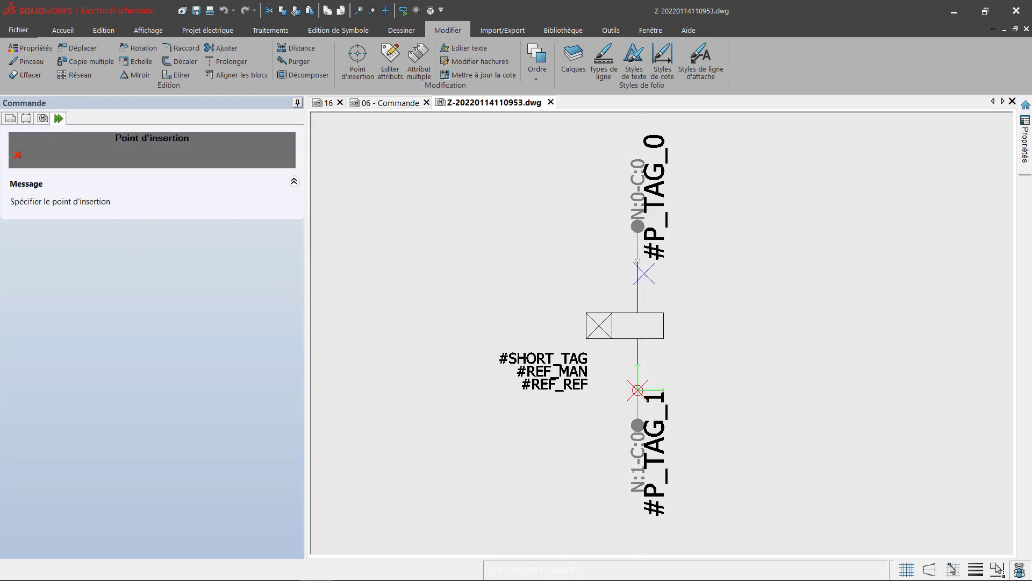
click(953, 569)
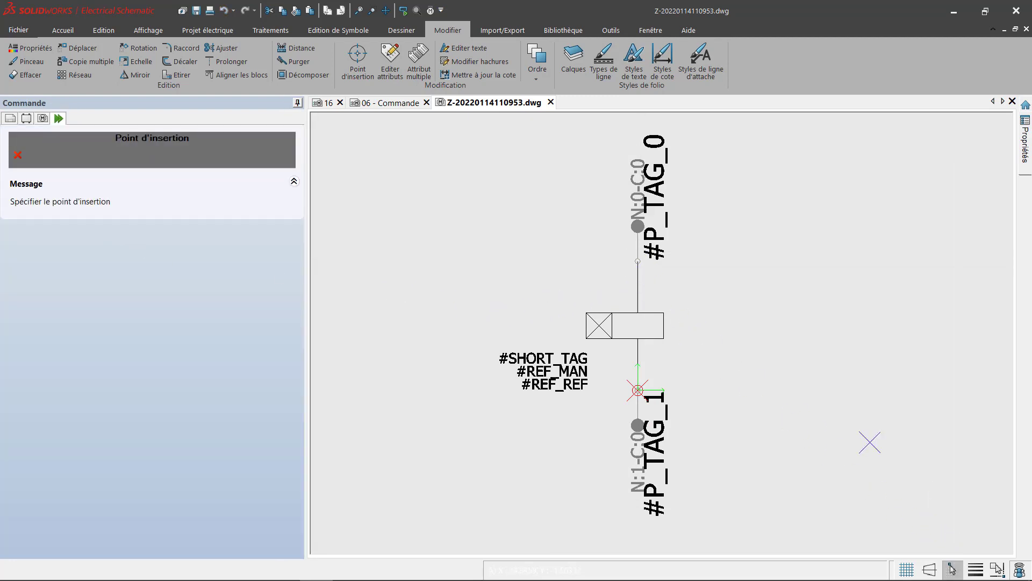
click(638, 261)
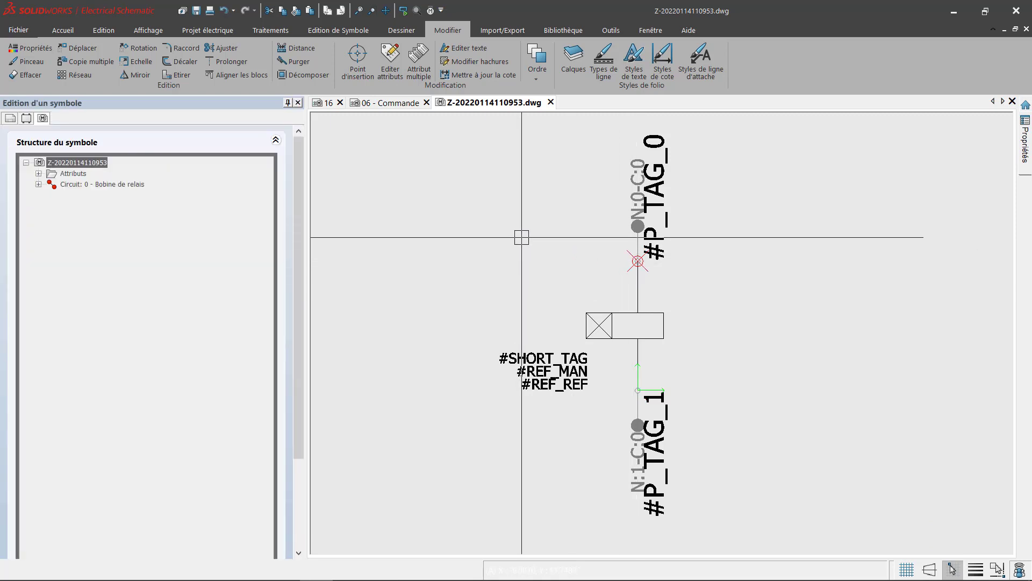
click(550, 102)
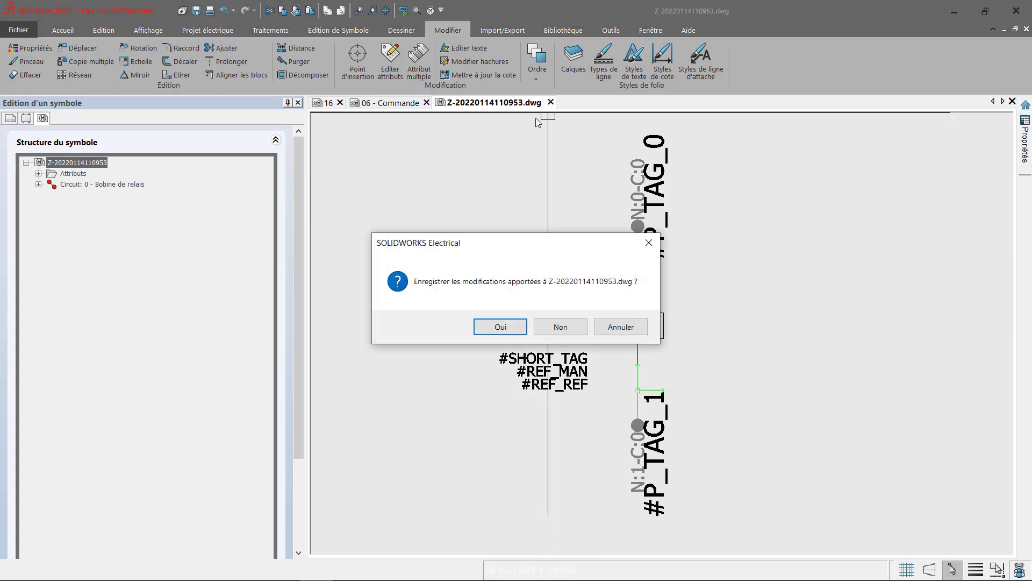
click(520, 328)
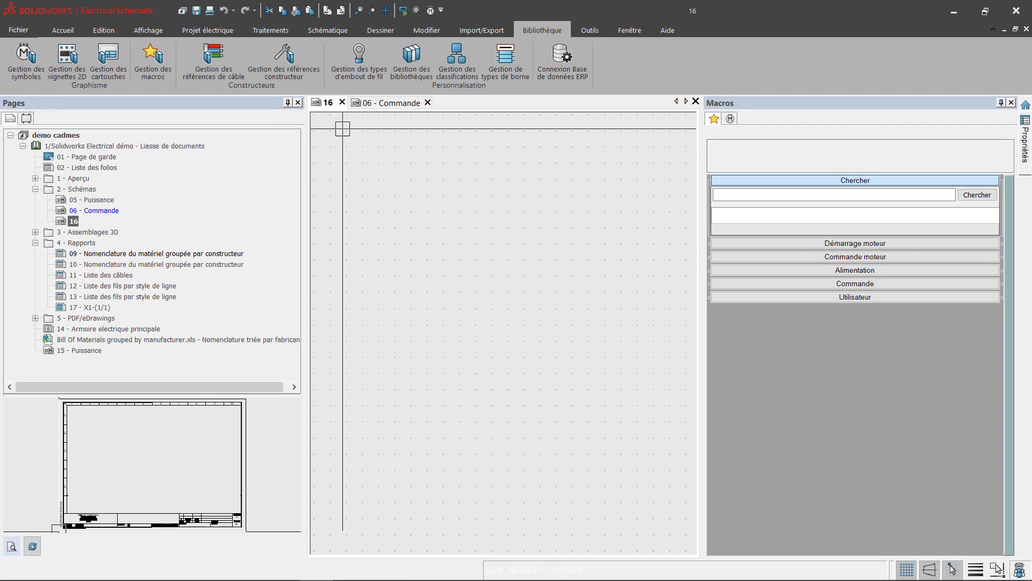
- Start inserting a symbol, list the Bobines symbols sorted by creation date, and examine the available list columns and display settings
click(324, 29)
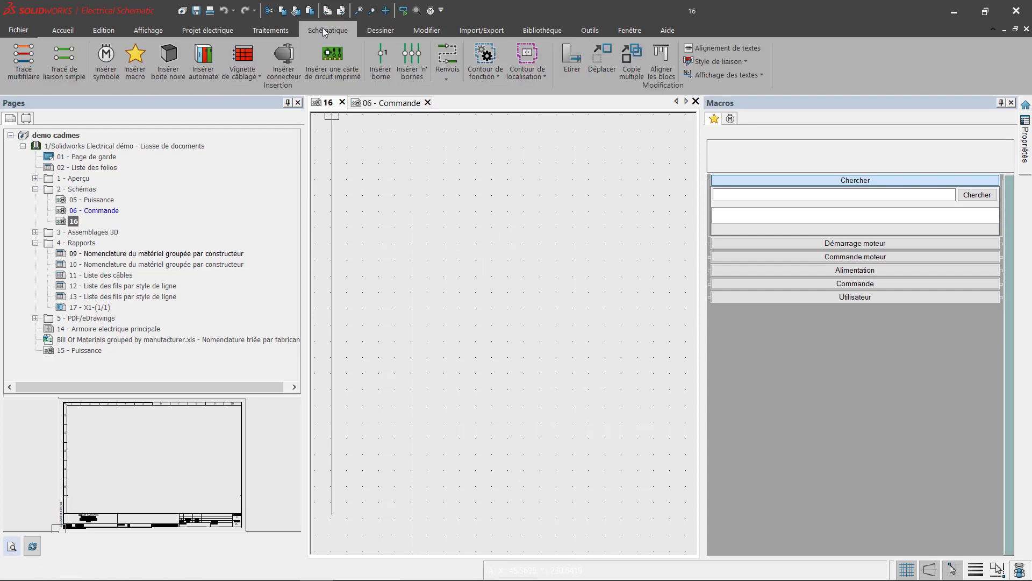
click(104, 60)
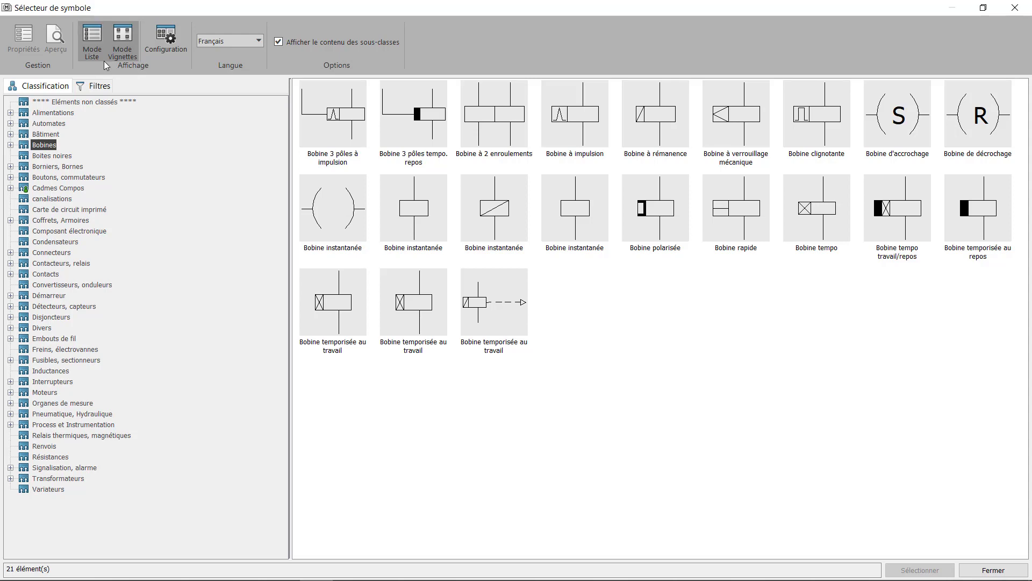
click(96, 44)
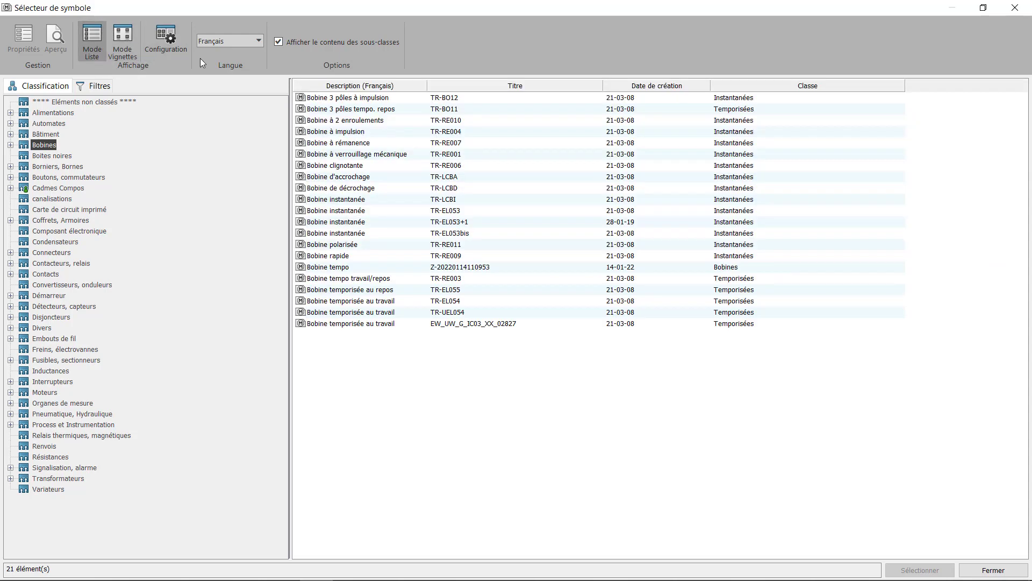
click(647, 87)
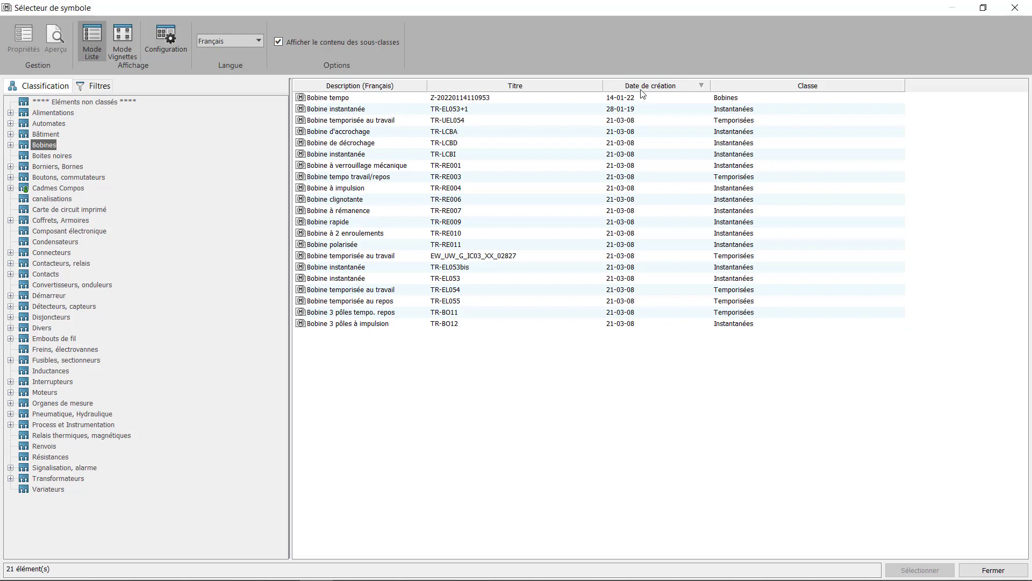
right_click(643, 92)
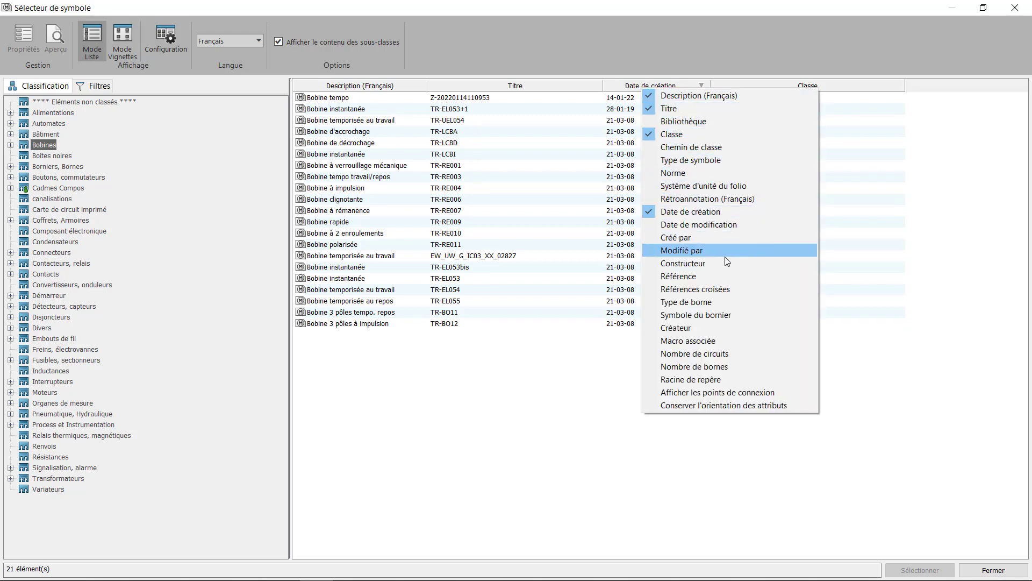
click(165, 38)
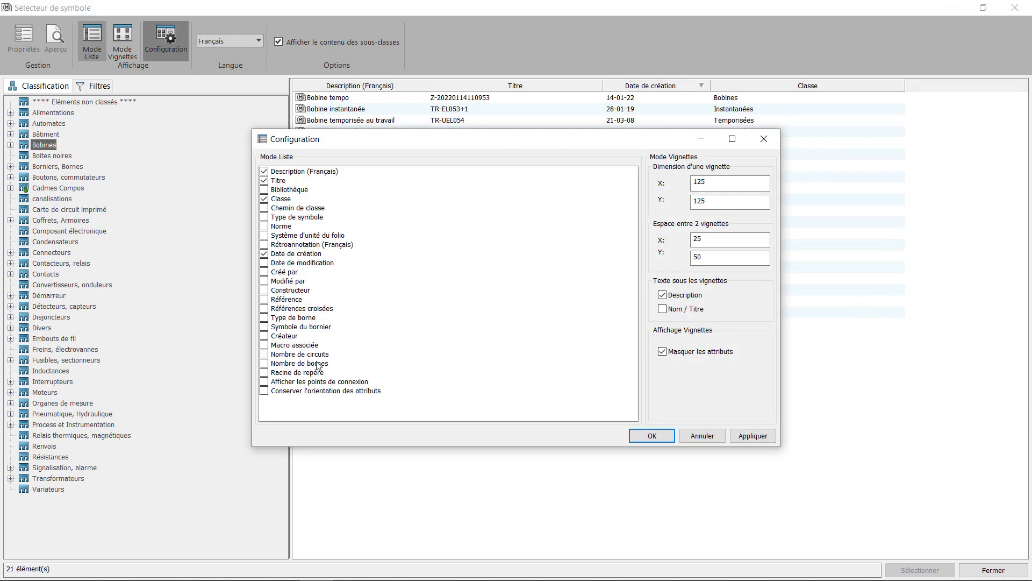
click(694, 437)
- Insert the Bobine tempo symbol on page 16, accepting the automatic mark with the root Tempo
click(360, 97)
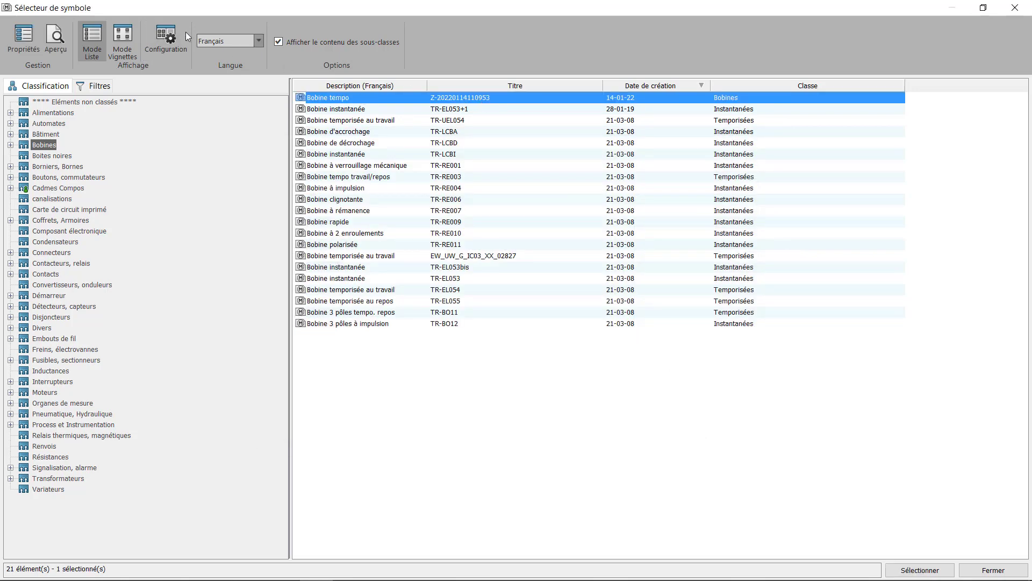
click(122, 40)
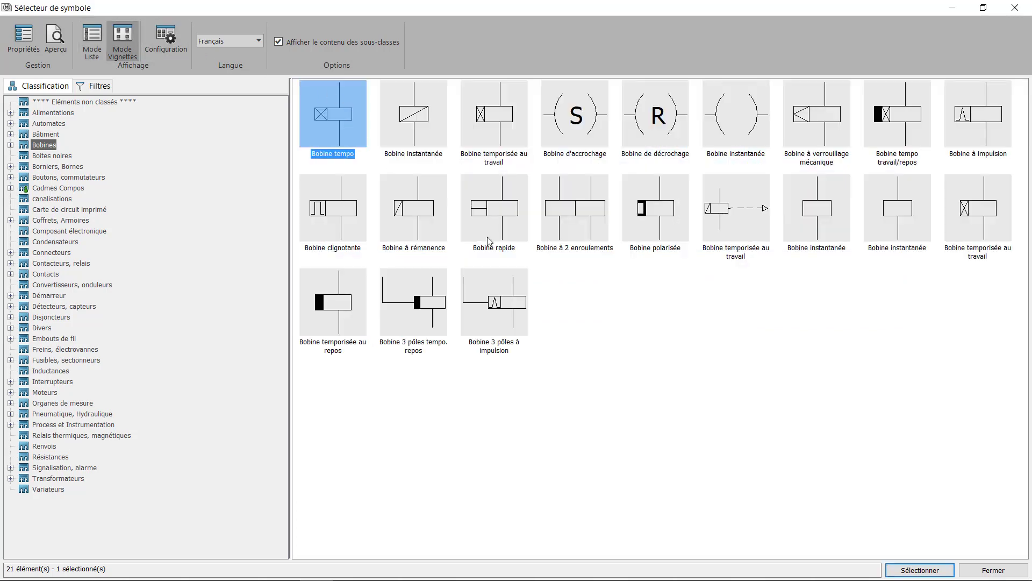
click(938, 568)
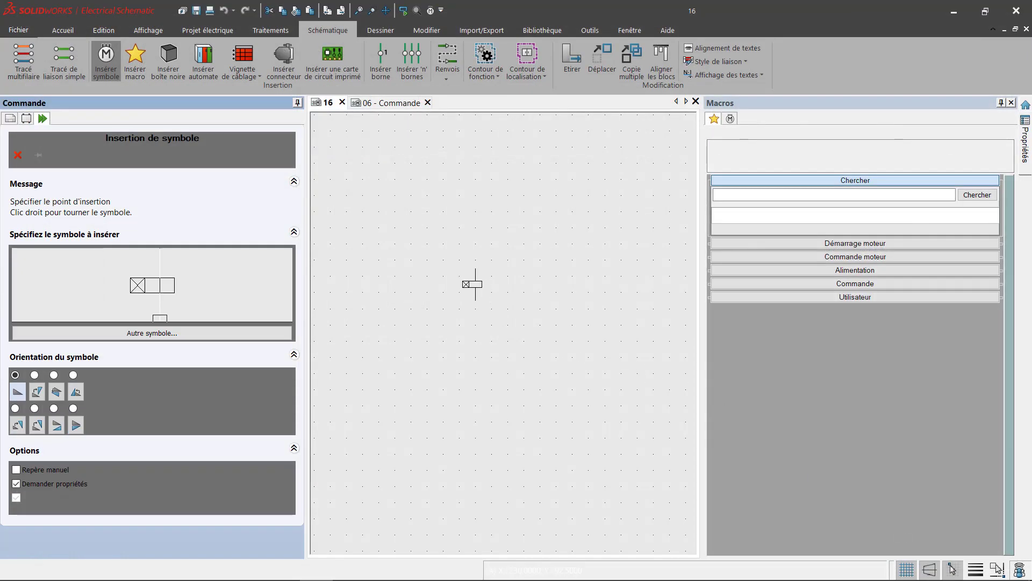
click(471, 240)
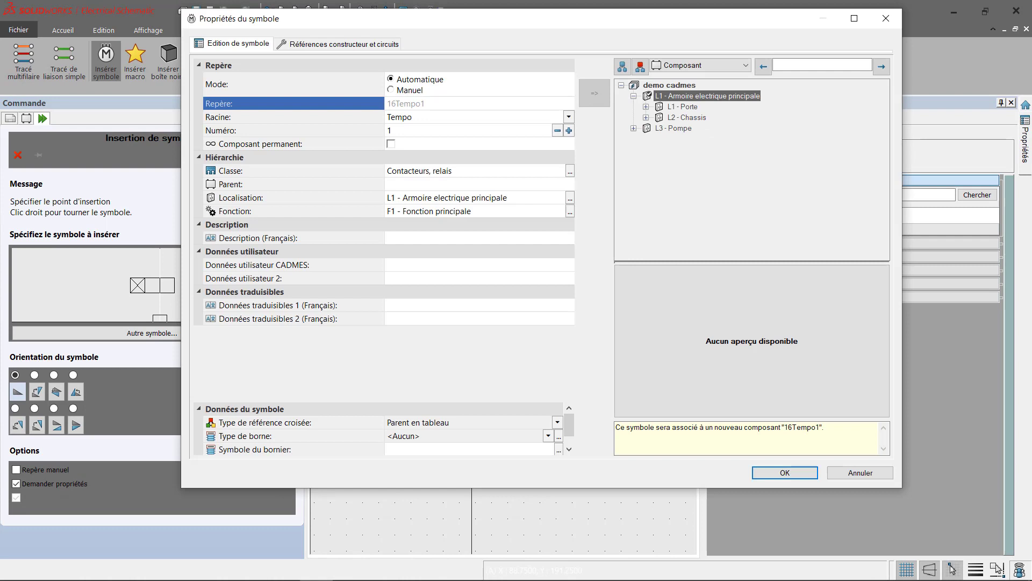
click(416, 118)
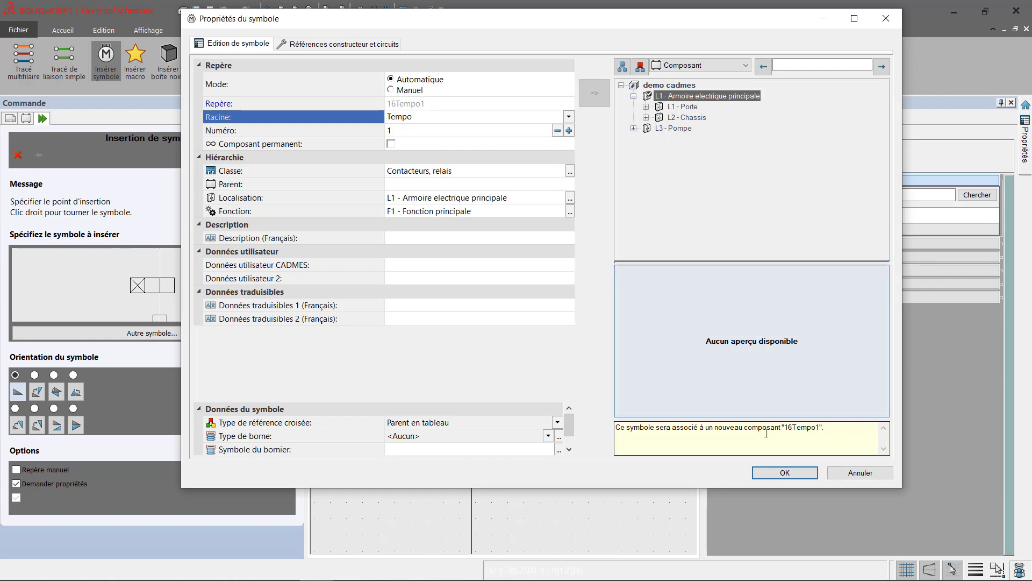
click(788, 473)
- Assign the Schneider Electric manufacturer reference LC1D12B7 to the inserted coil component
scroll(441, 272, up, 5)
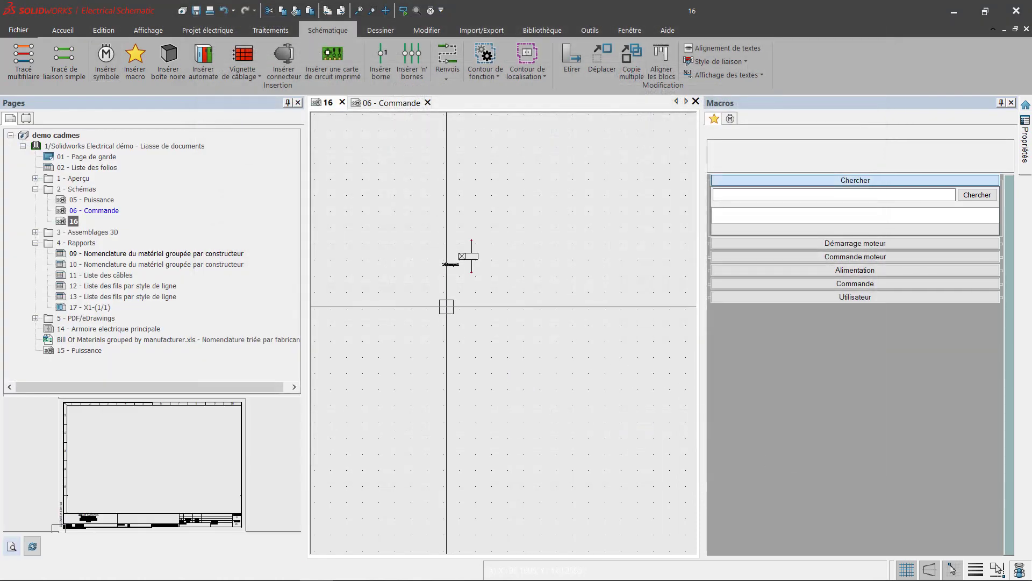
scroll(484, 242, up, 1)
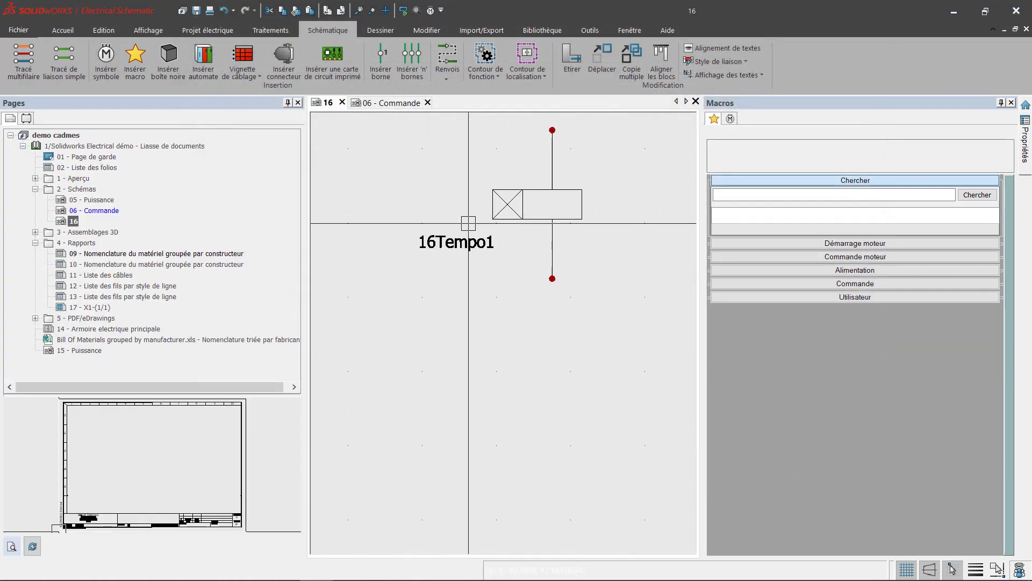
click(453, 244)
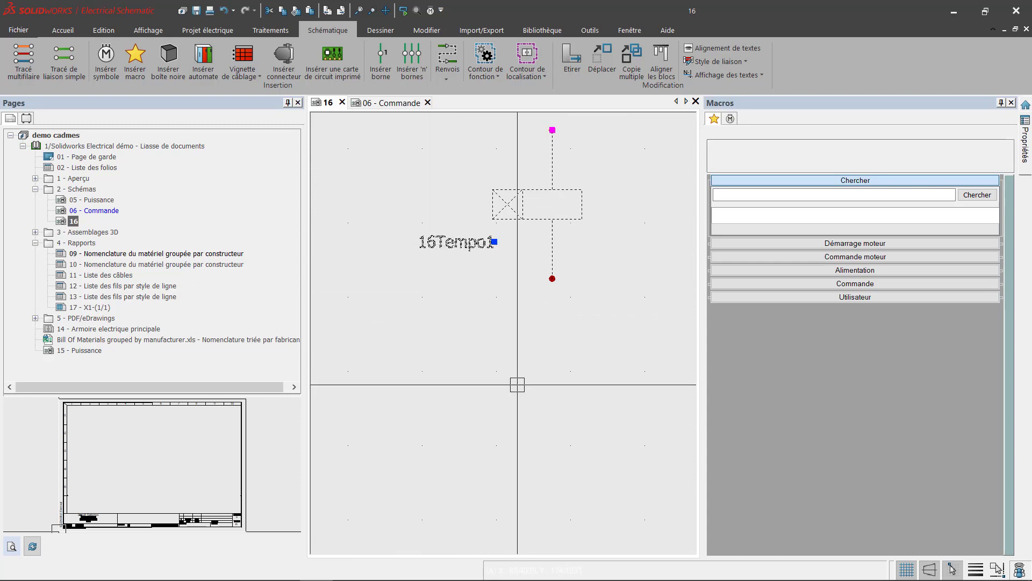
key(Escape)
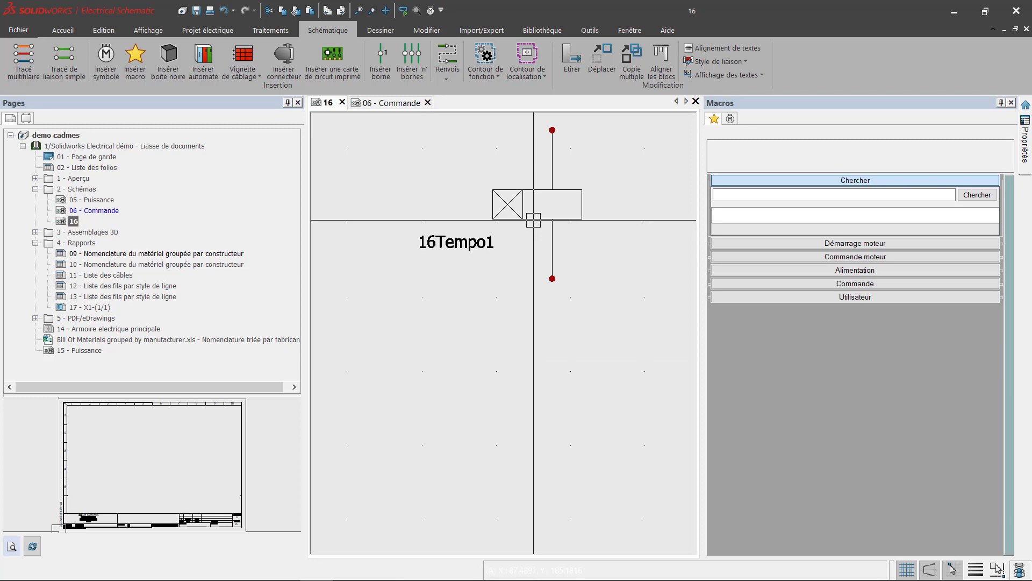
double_click(488, 241)
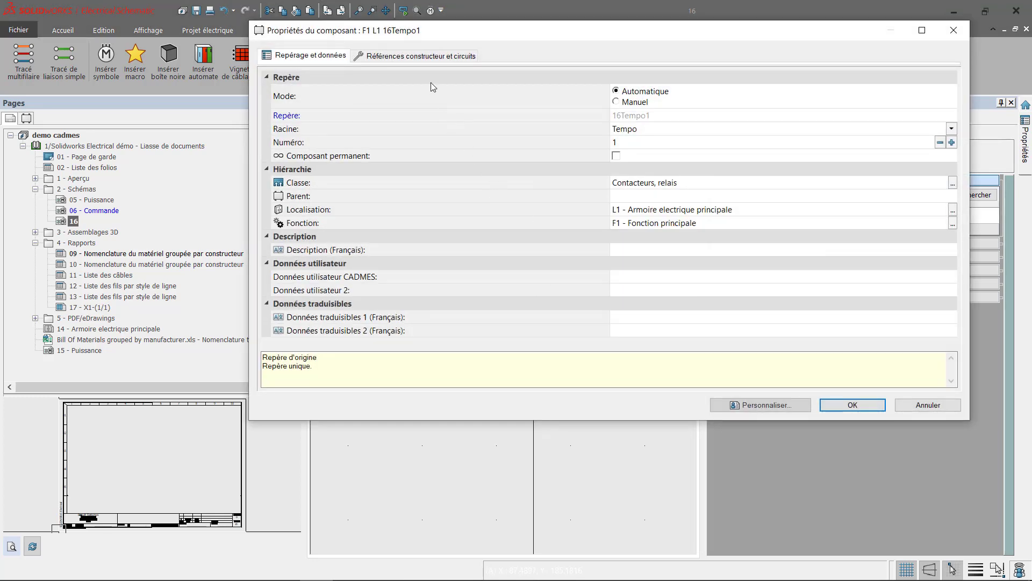
click(422, 57)
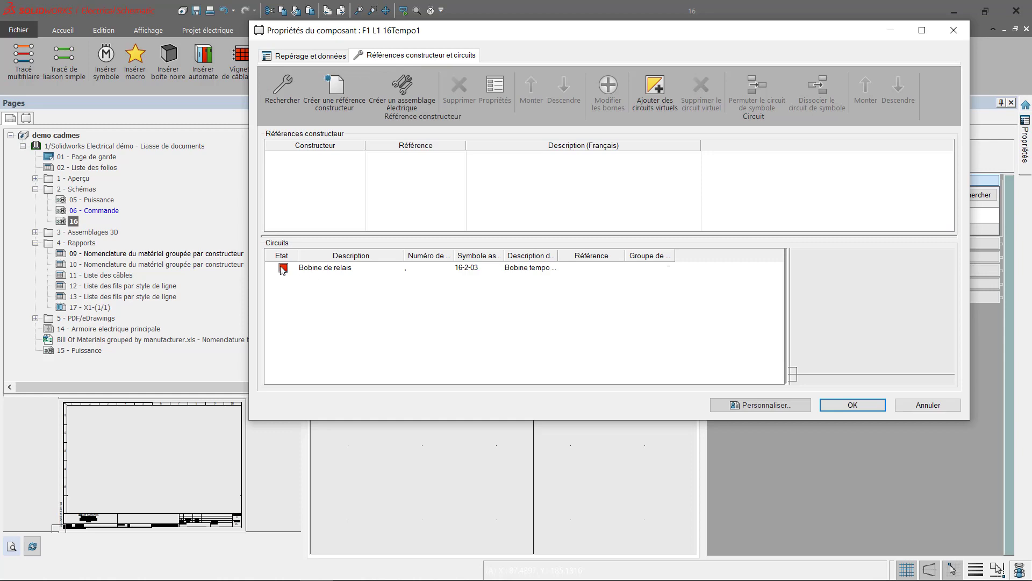
click(283, 88)
click(264, 301)
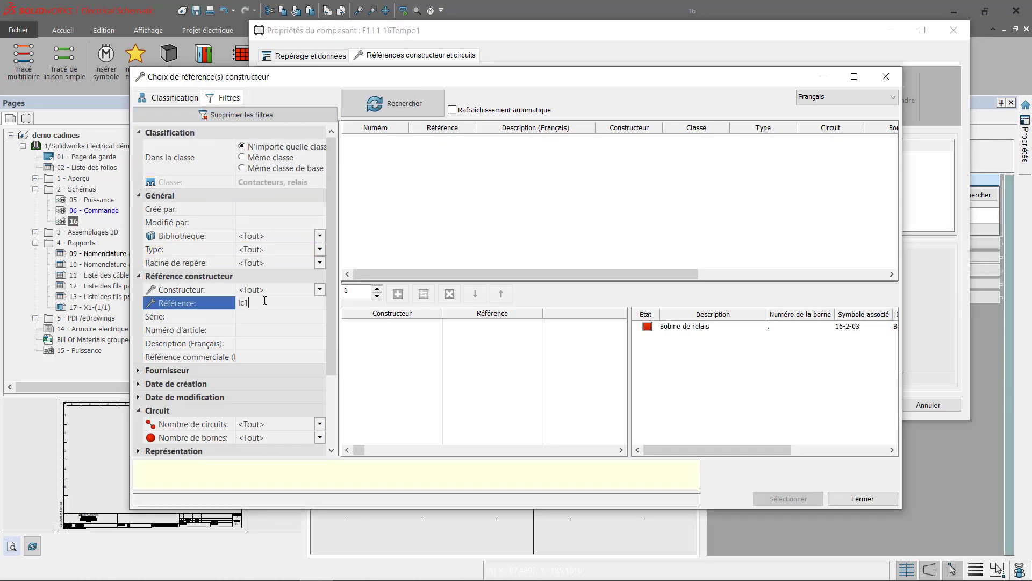
key(Return)
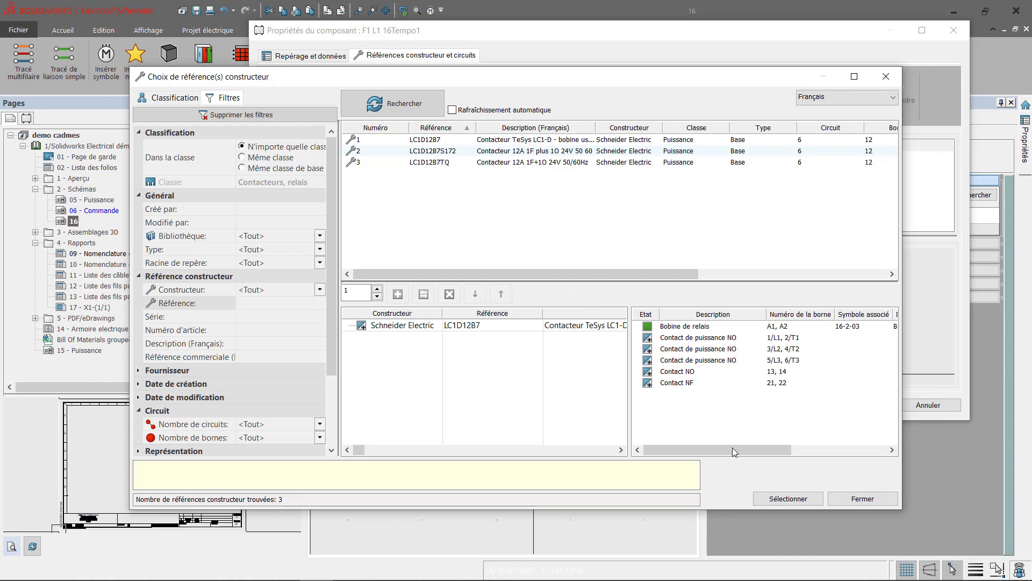
click(786, 498)
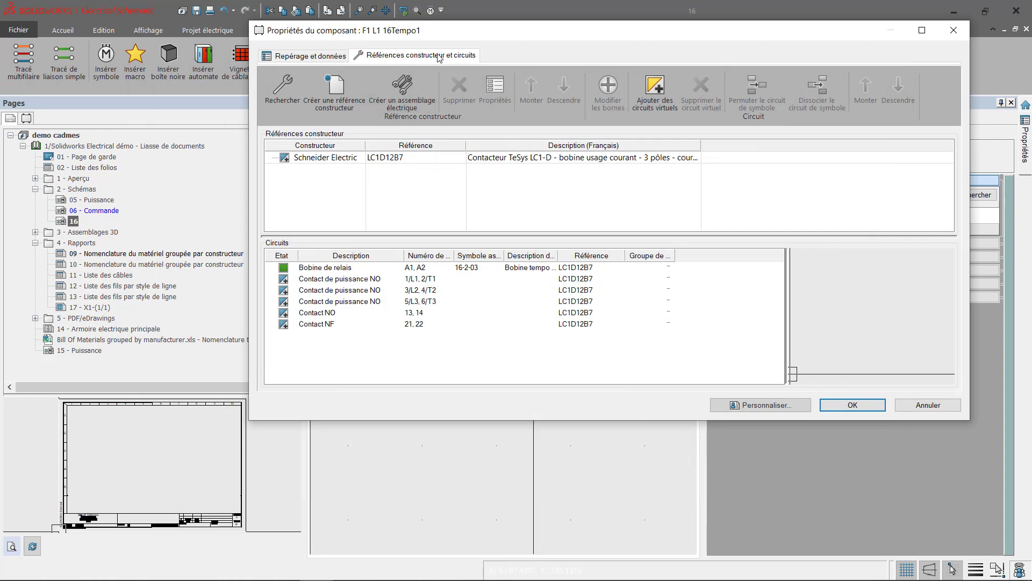
- Change the type of circuit 0 (A1, A2) in reference LC1D12B7 to Alimentation, applying the modification to this component only
double_click(342, 159)
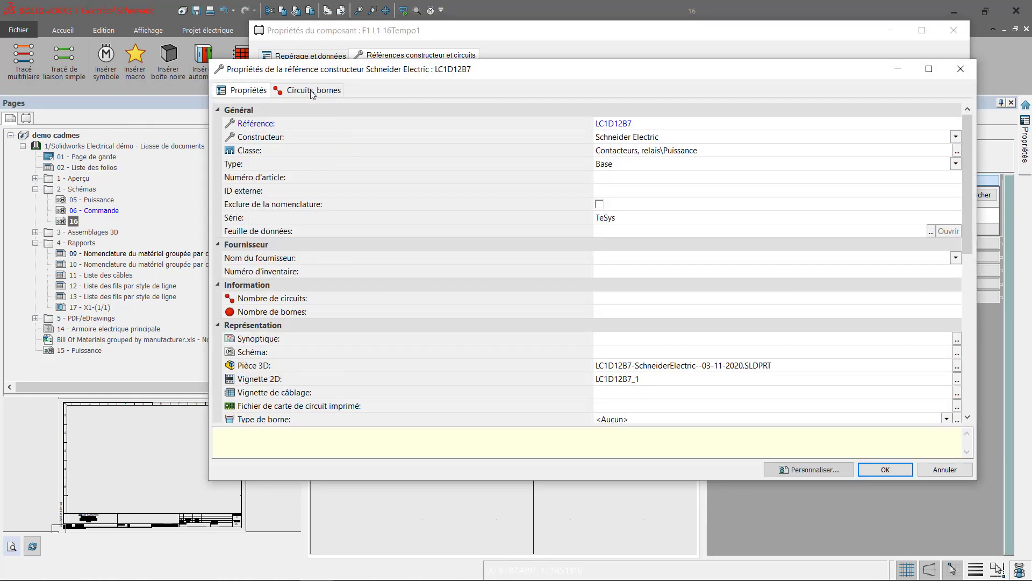
click(312, 92)
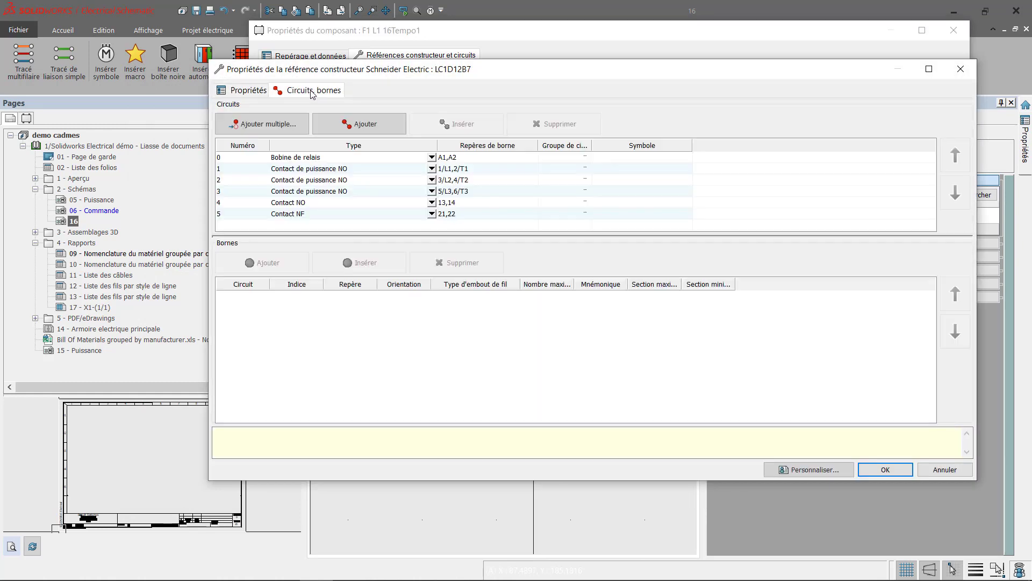
click(432, 157)
click(431, 157)
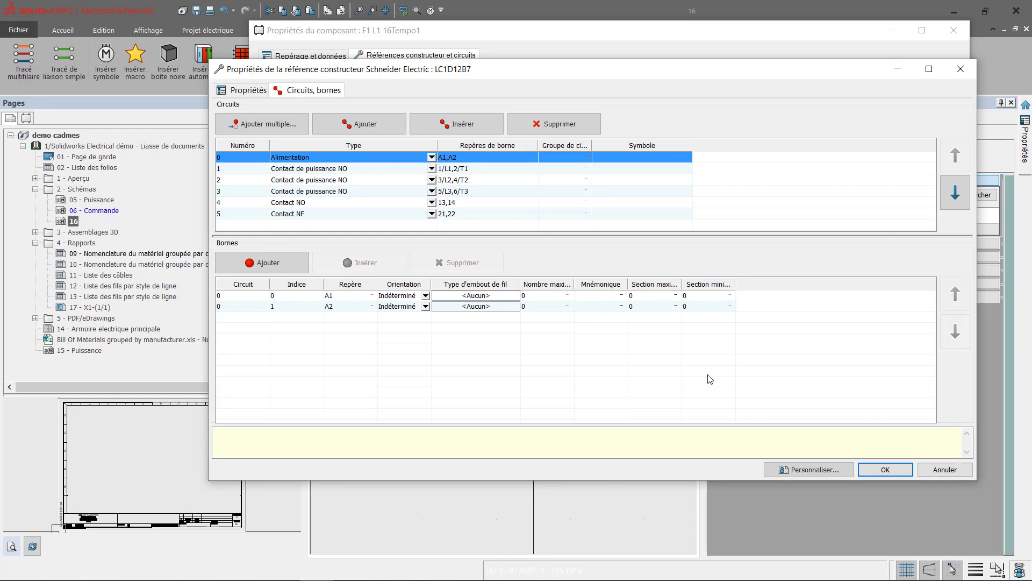
click(885, 470)
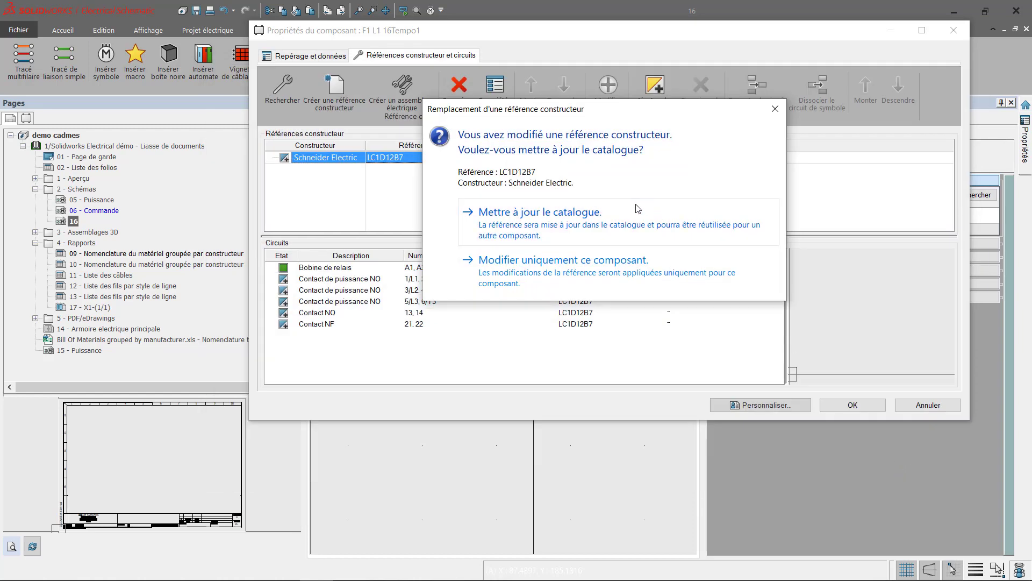
click(578, 270)
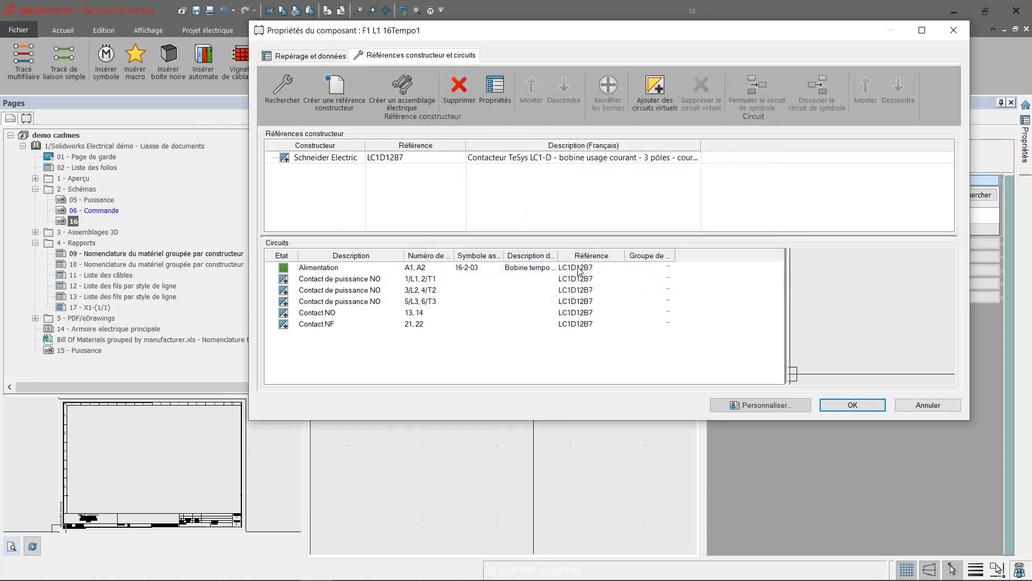
- Confirm the manufacturer reference and circuit assignment of the inserted coil component
click(853, 405)
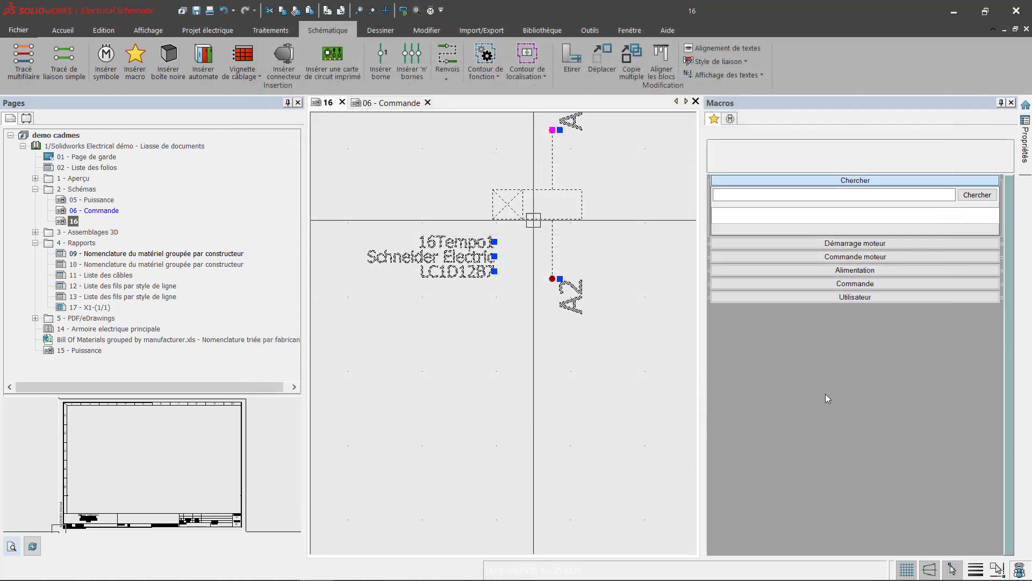
key(Escape)
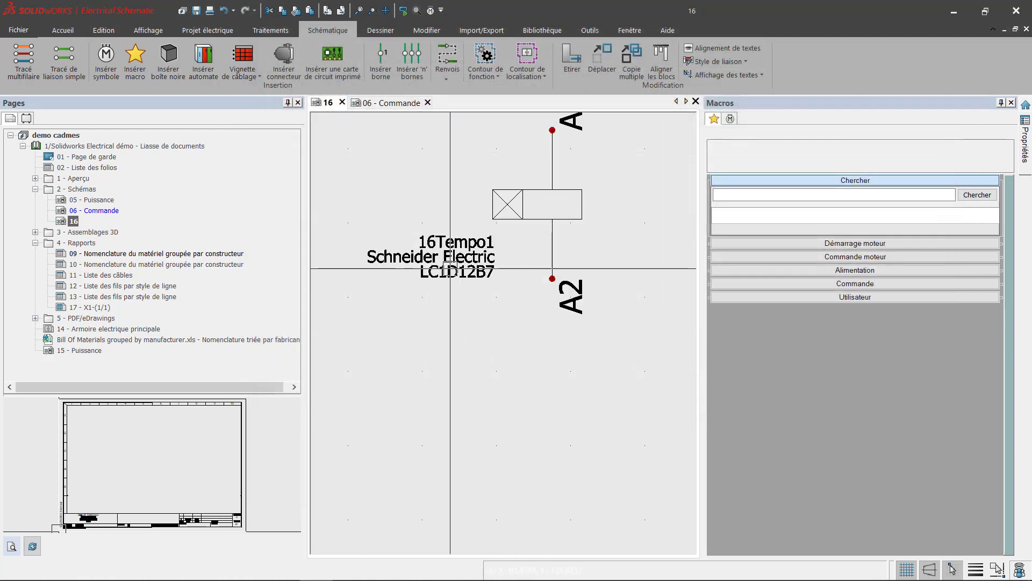
- Review the coil's LC1D12B7 reference properties down to its control and description data, keeping any modification to this component only
double_click(527, 219)
click(414, 56)
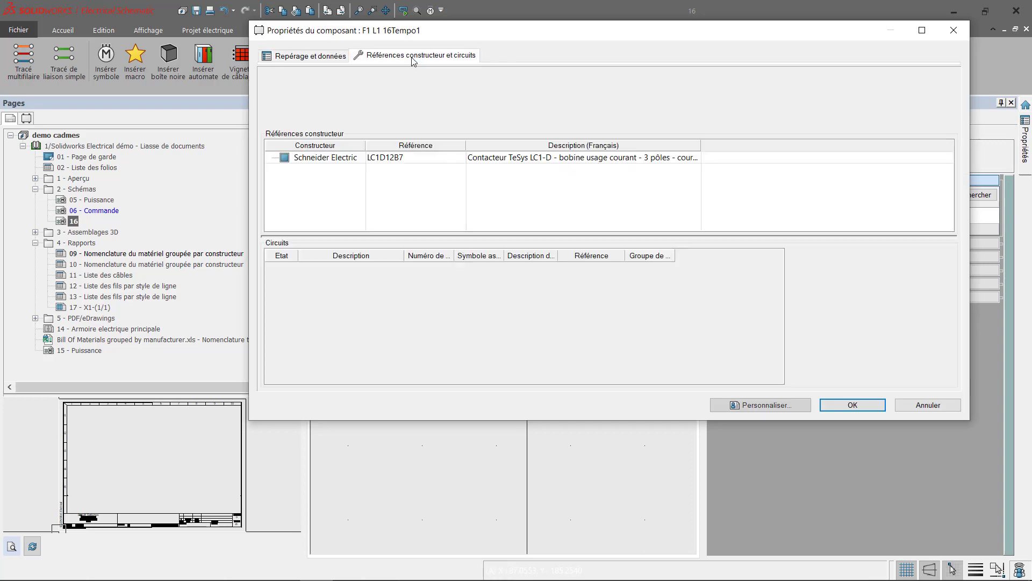
double_click(325, 159)
click(245, 91)
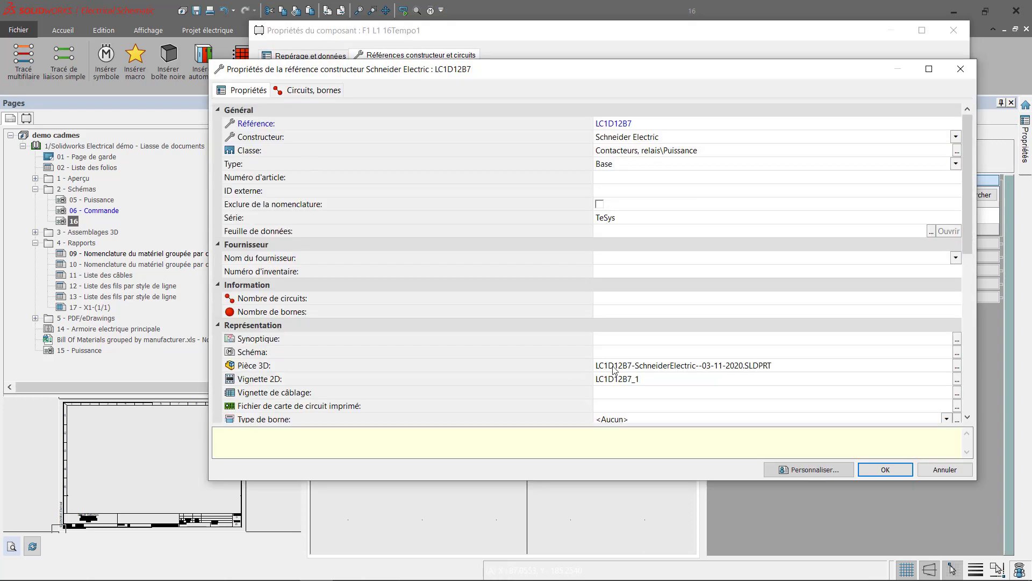
scroll(625, 370, down, 6)
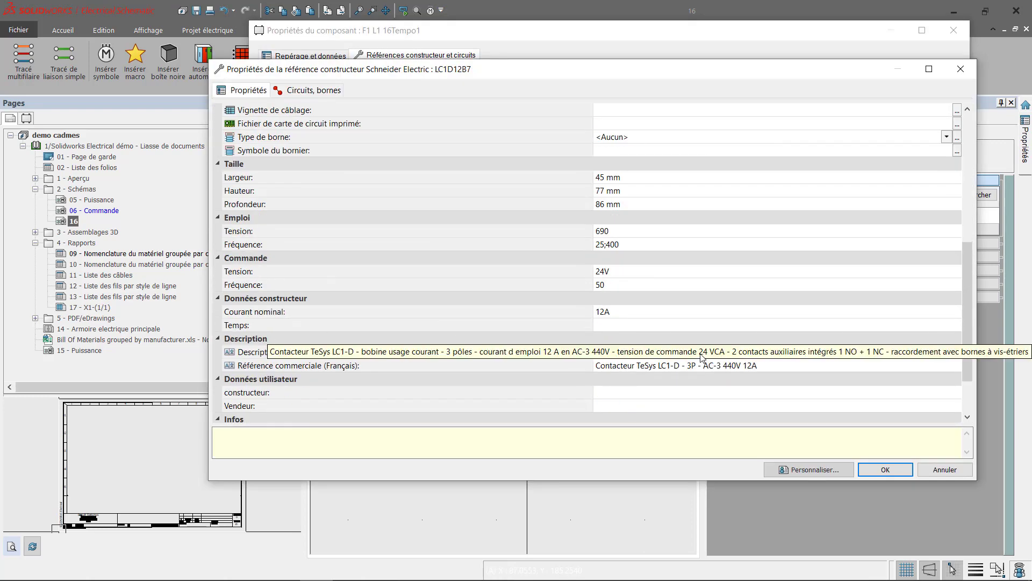
click(885, 470)
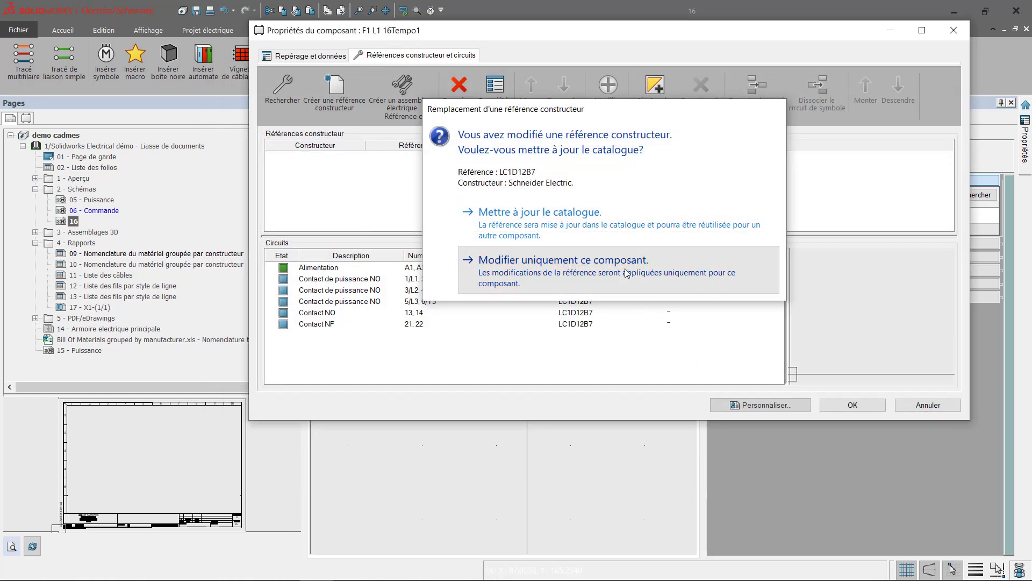
click(563, 260)
click(853, 405)
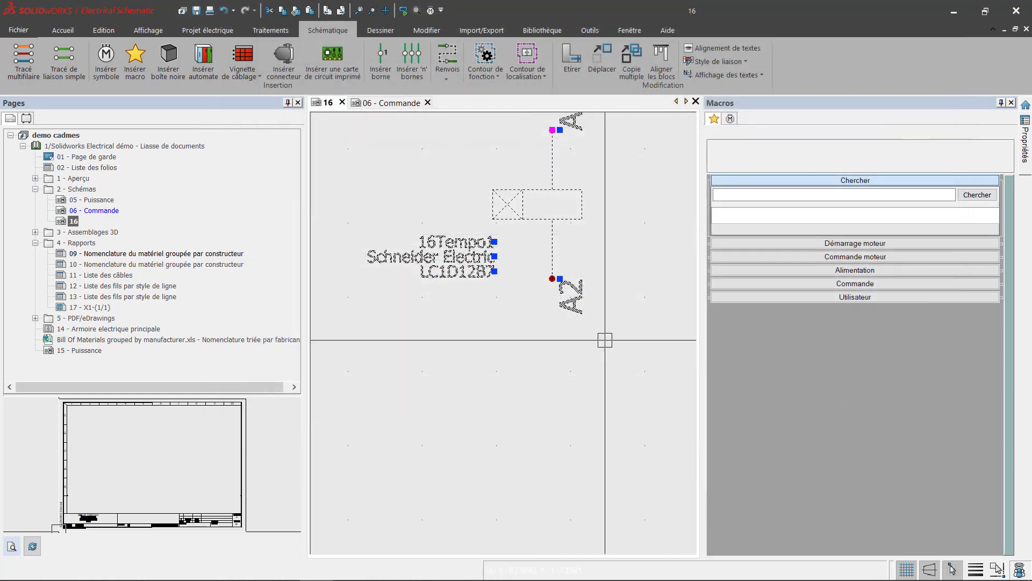
key(Escape)
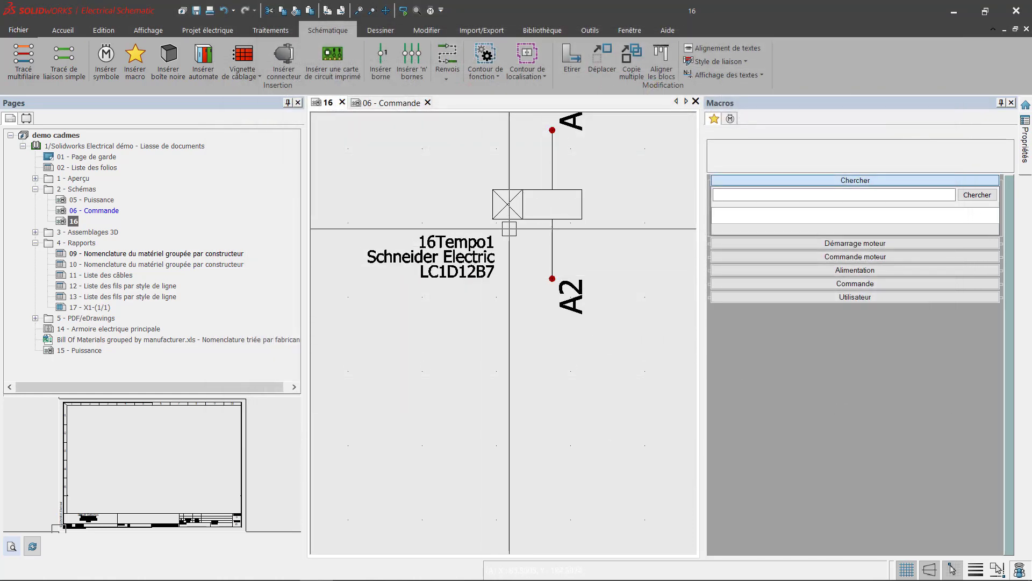
- Open the symbol of the coil inserted on page 16 for editing
right_click(513, 220)
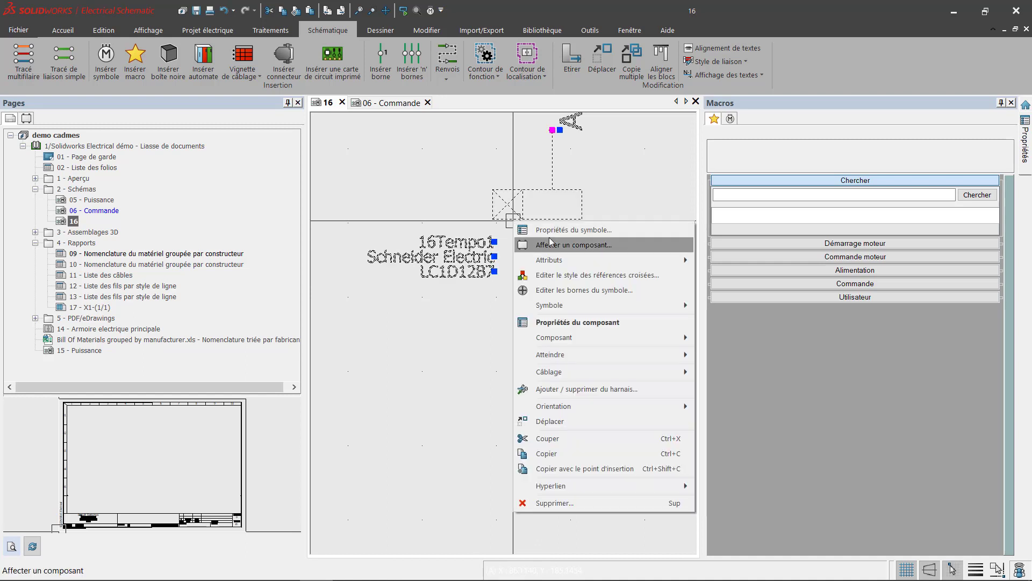
mouse_move(643, 307)
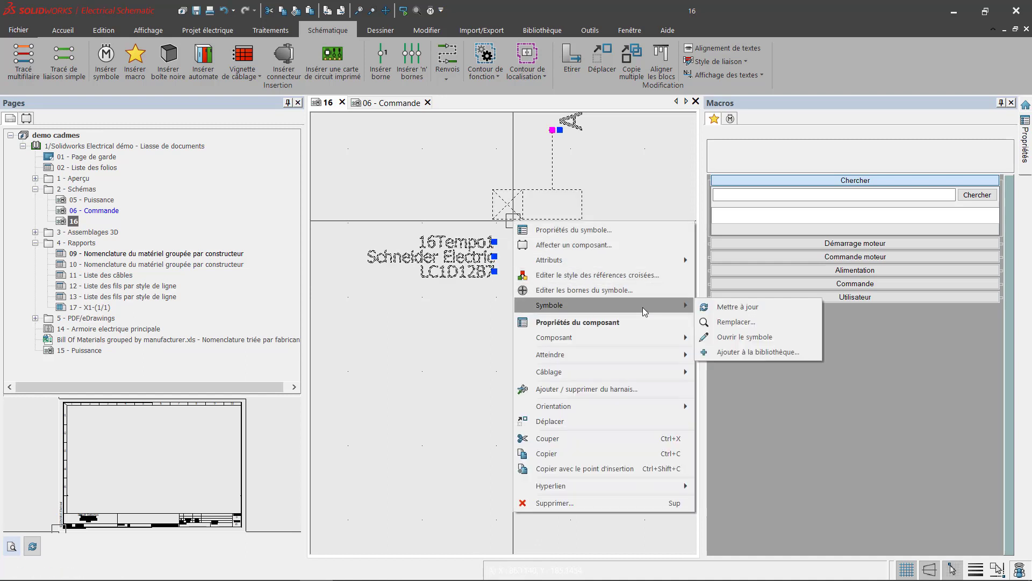
mouse_move(691, 266)
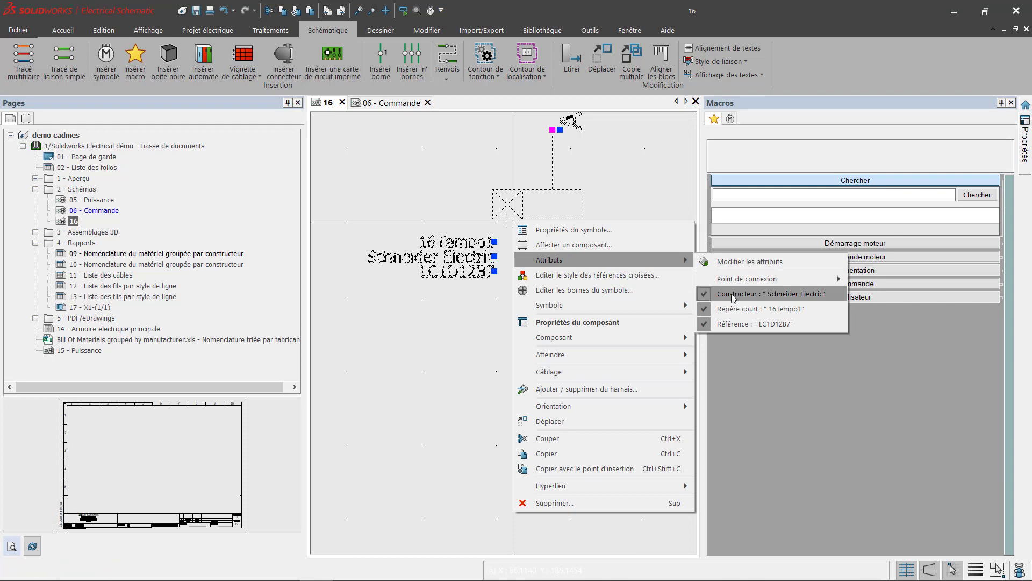
mouse_move(581, 302)
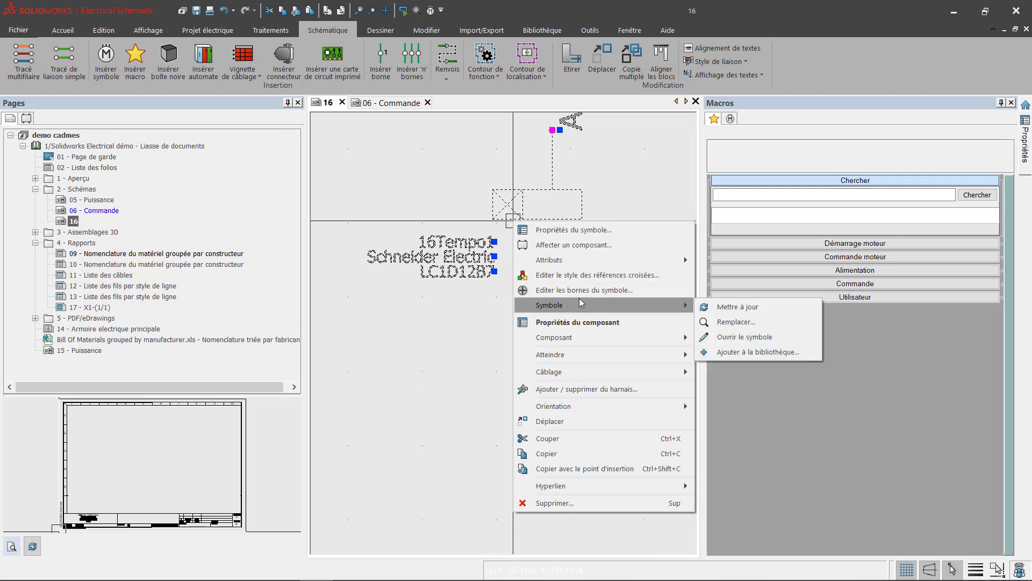
click(741, 338)
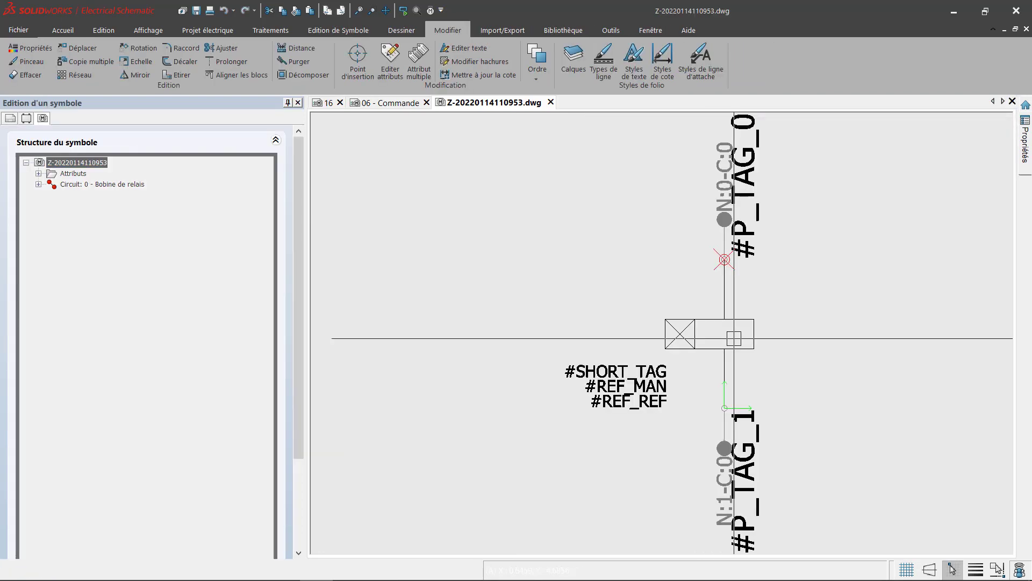
- Insert the manufacturer reference description attribute #REF_TZ_0_L1 into the symbol, right-aligned below #REF_REF
right_click(75, 163)
click(95, 218)
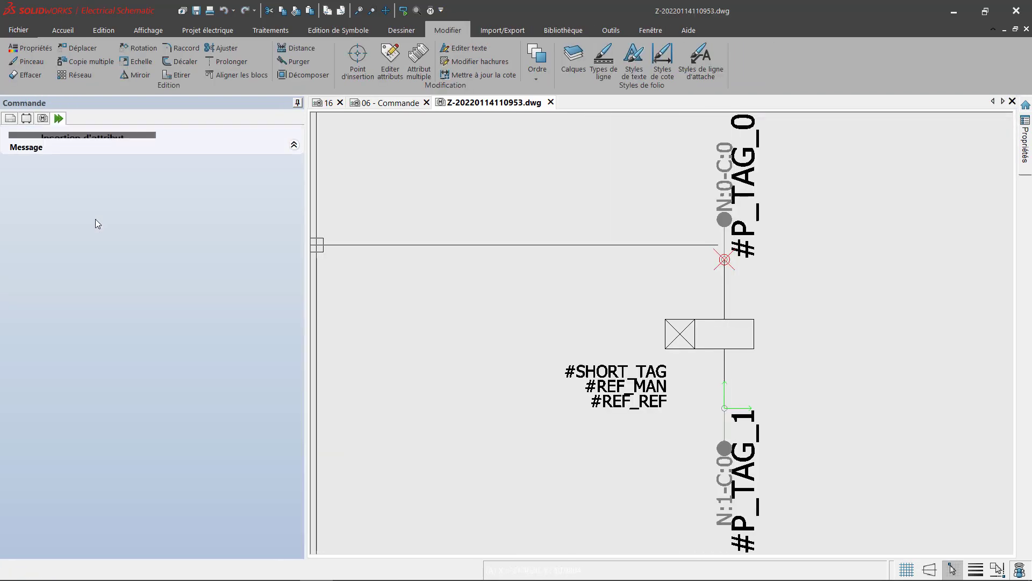
click(291, 292)
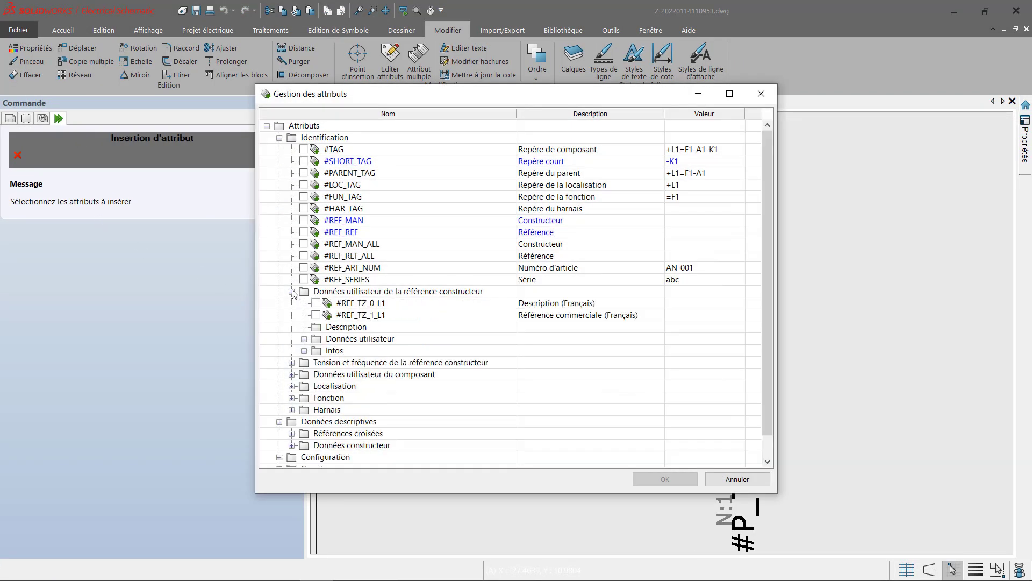
click(316, 303)
click(661, 478)
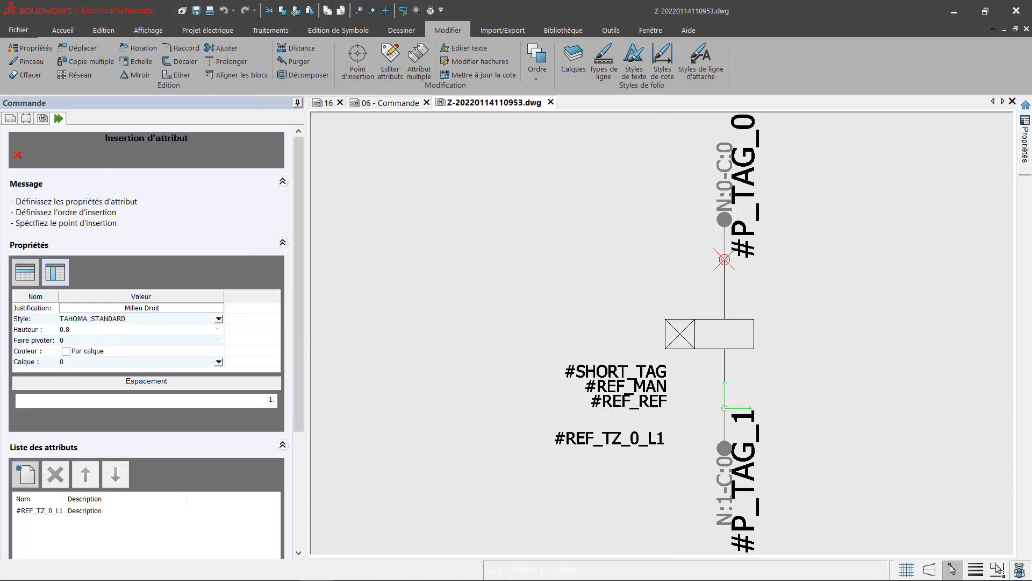
click(667, 438)
middle_drag(672, 436, 640, 319)
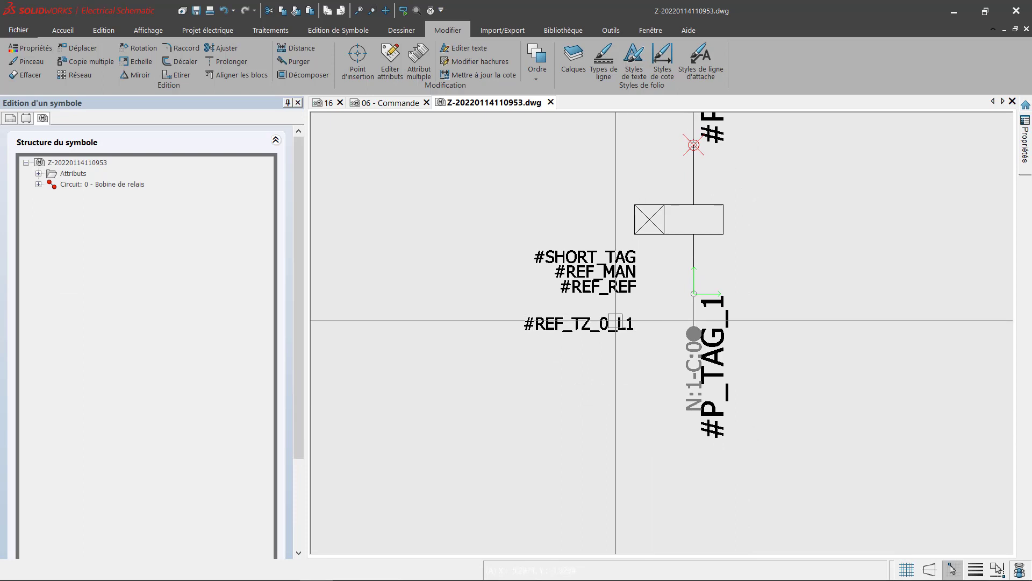
- Save and close the edited symbol, and update the coil on page 16 with it
click(615, 321)
click(551, 102)
click(518, 321)
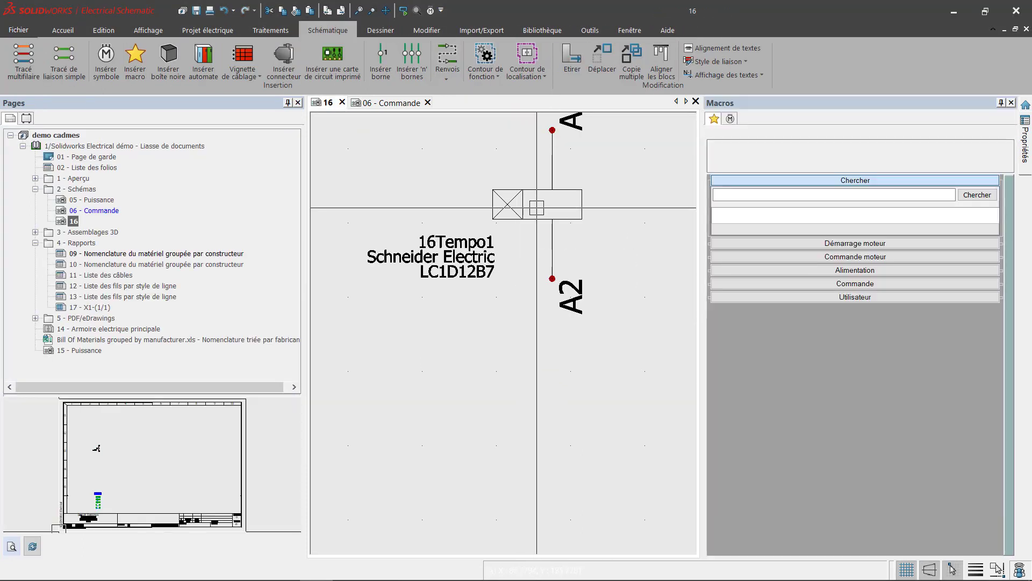
middle_drag(498, 215, 545, 241)
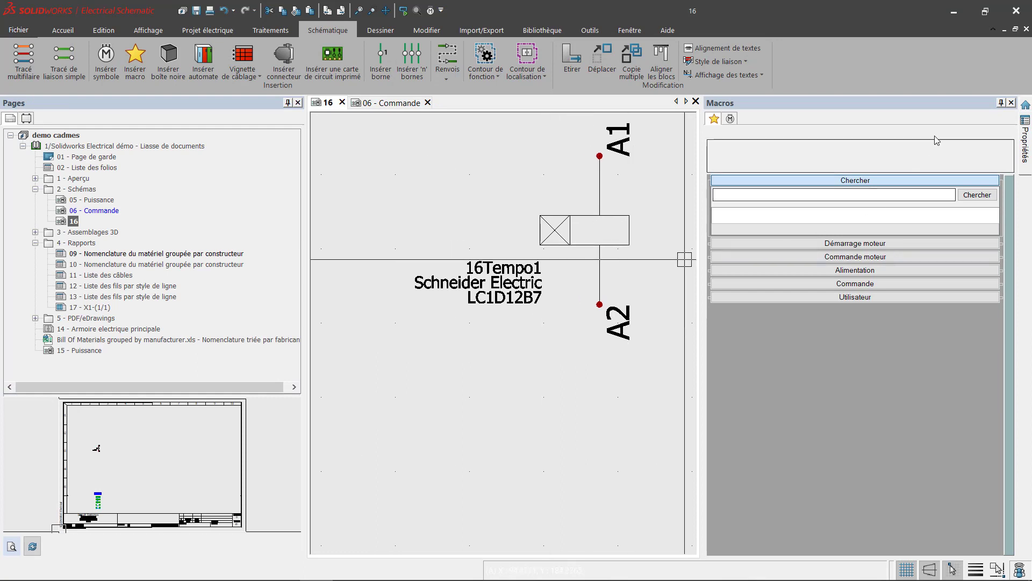
click(1001, 102)
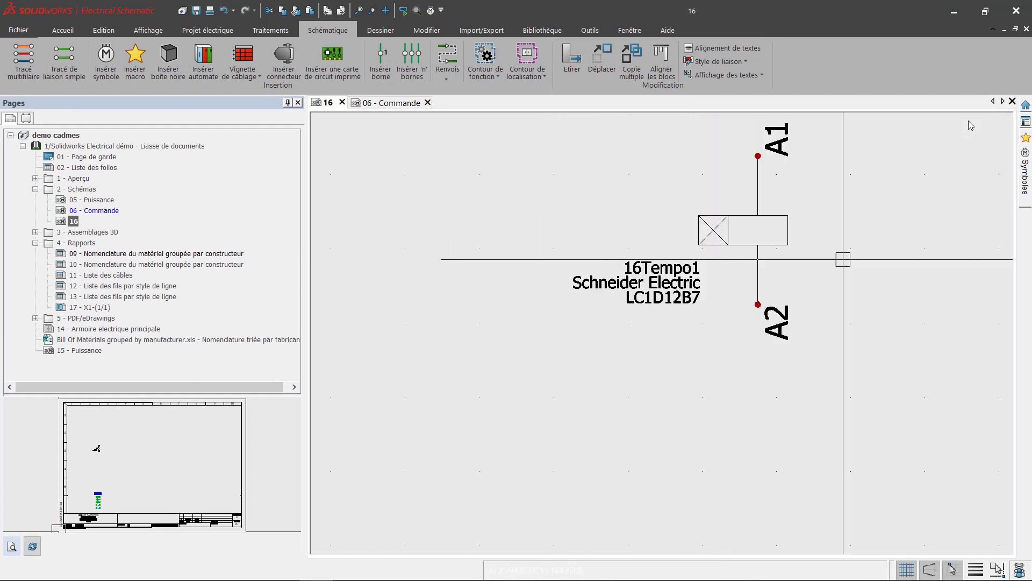
right_click(782, 247)
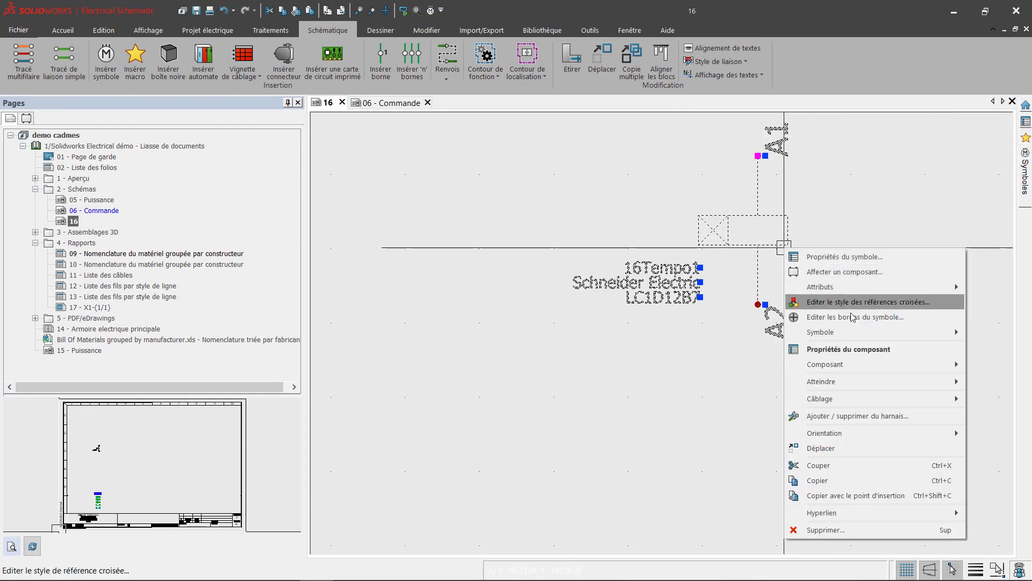
mouse_move(905, 337)
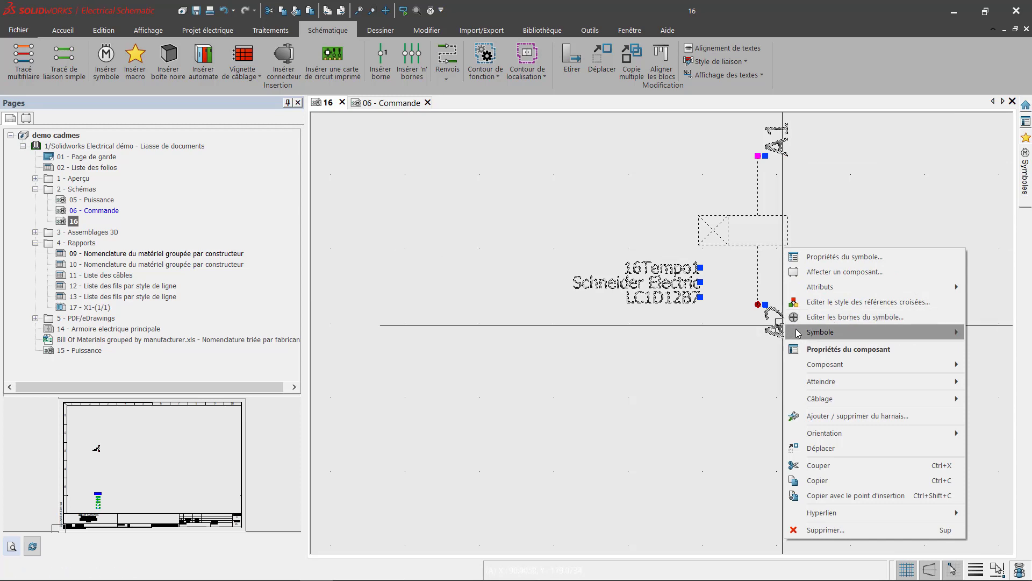
click(760, 333)
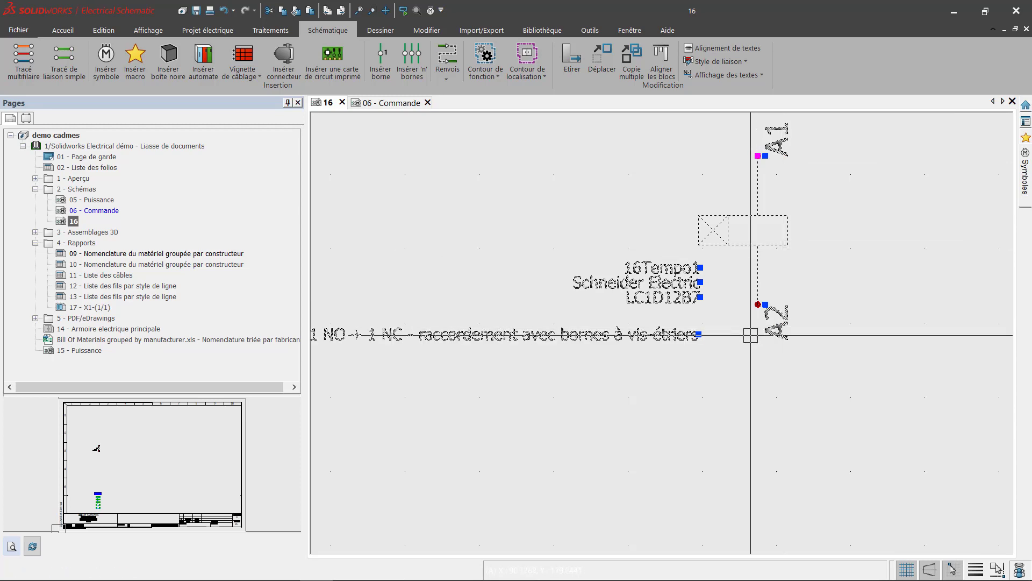
- Inspect the description text beside the coil on page 16 and reopen the coil's symbol for editing
scroll(666, 375, down, 2)
scroll(665, 375, down, 2)
middle_drag(592, 388, 656, 334)
scroll(744, 310, up, 5)
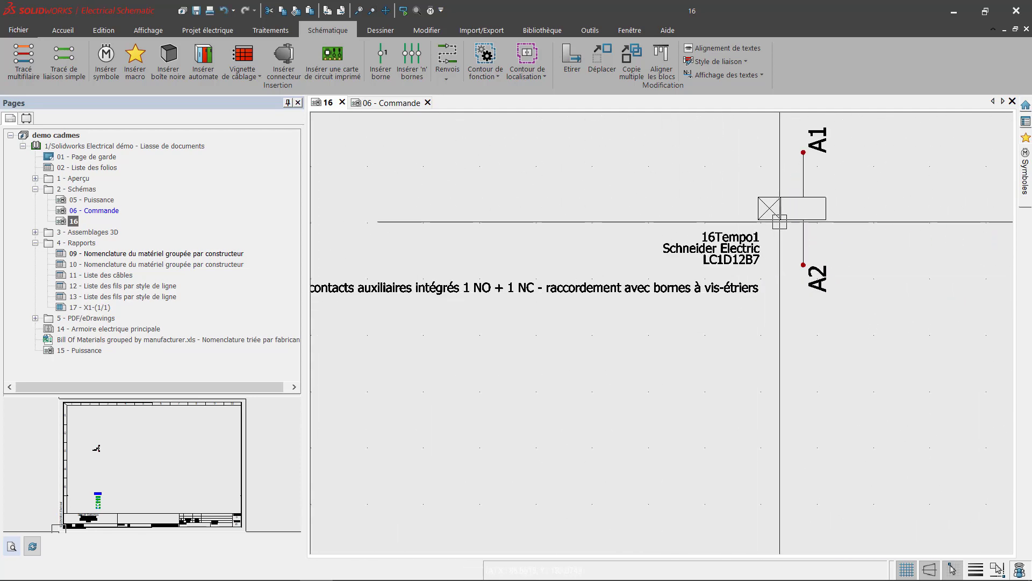
right_click(779, 221)
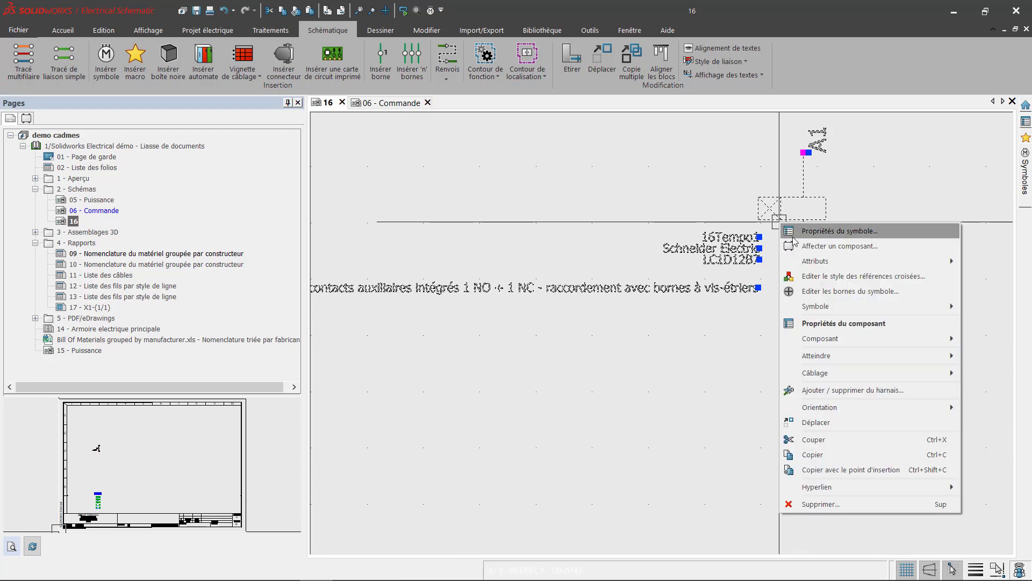
mouse_move(839, 306)
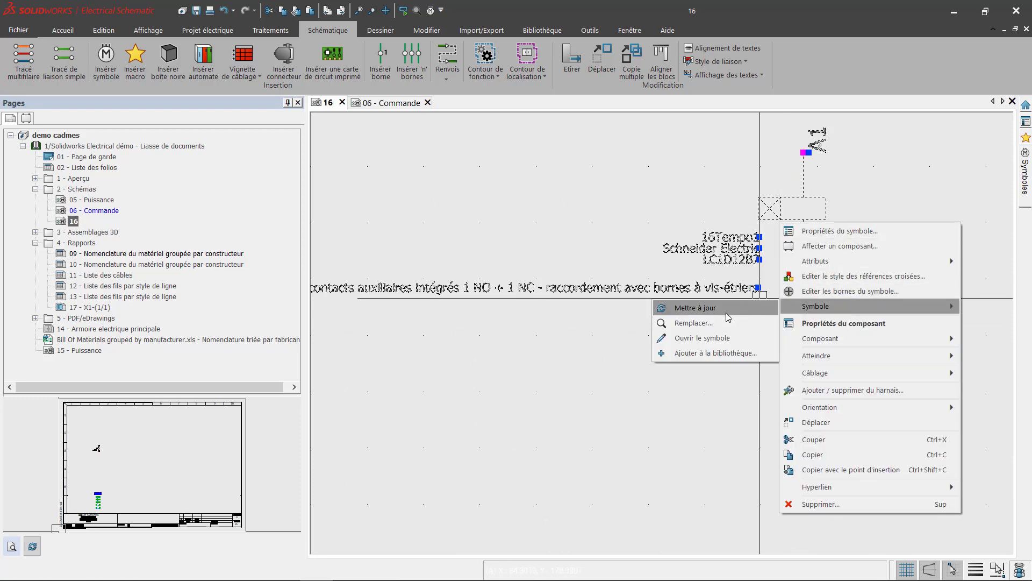
click(702, 338)
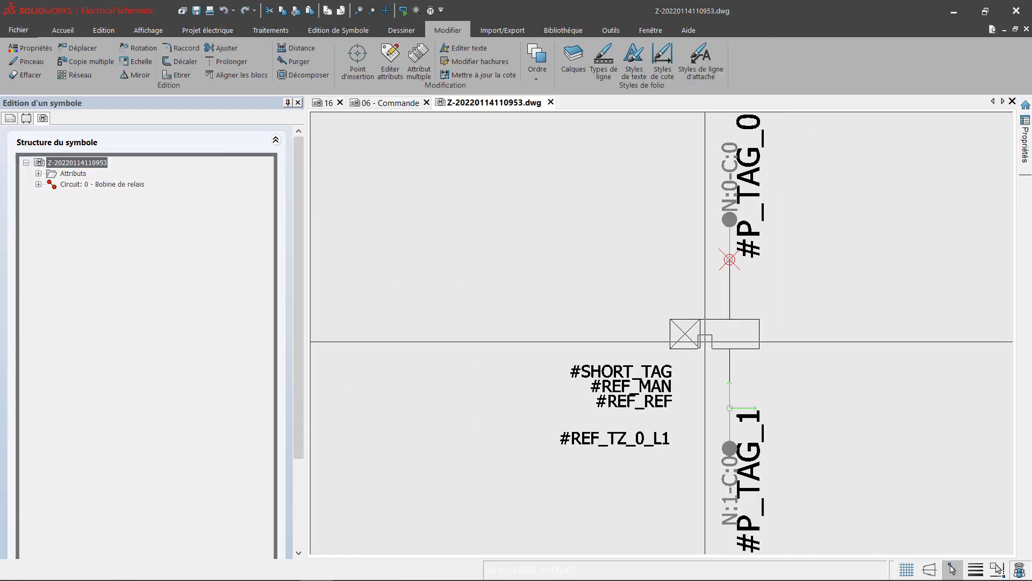
- Convert the #REF_TZ_0_L1 attribute into a multiple attribute with 3 attributes spaced 1.5 apart
middle_drag(691, 380, 640, 231)
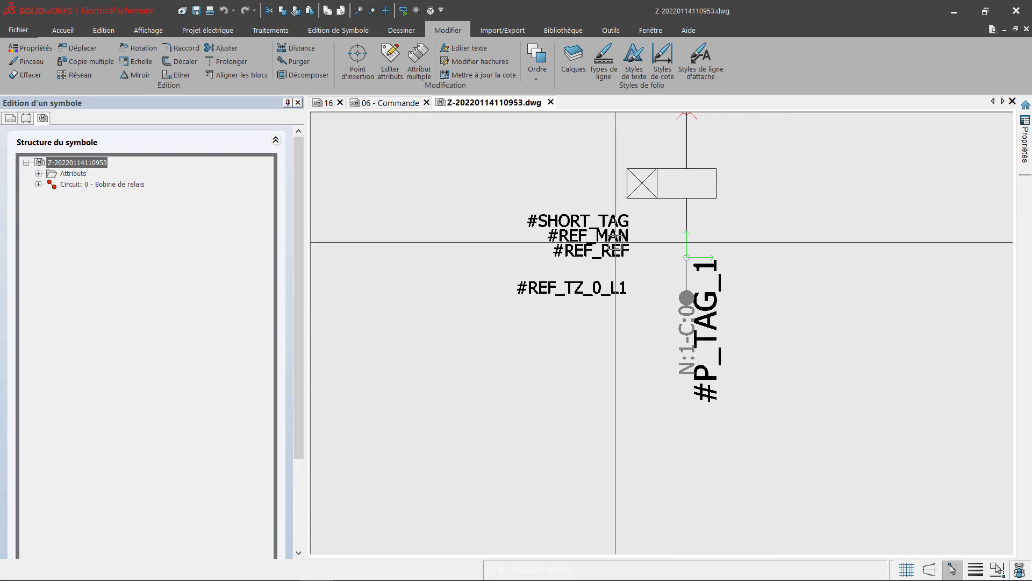
click(421, 70)
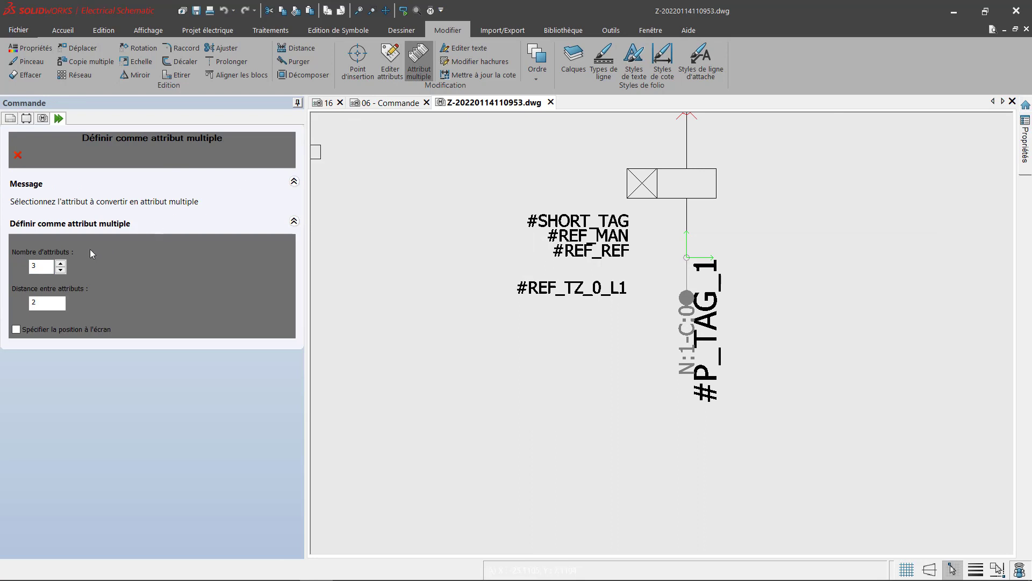
drag(51, 303, 7, 297)
text(1.5)
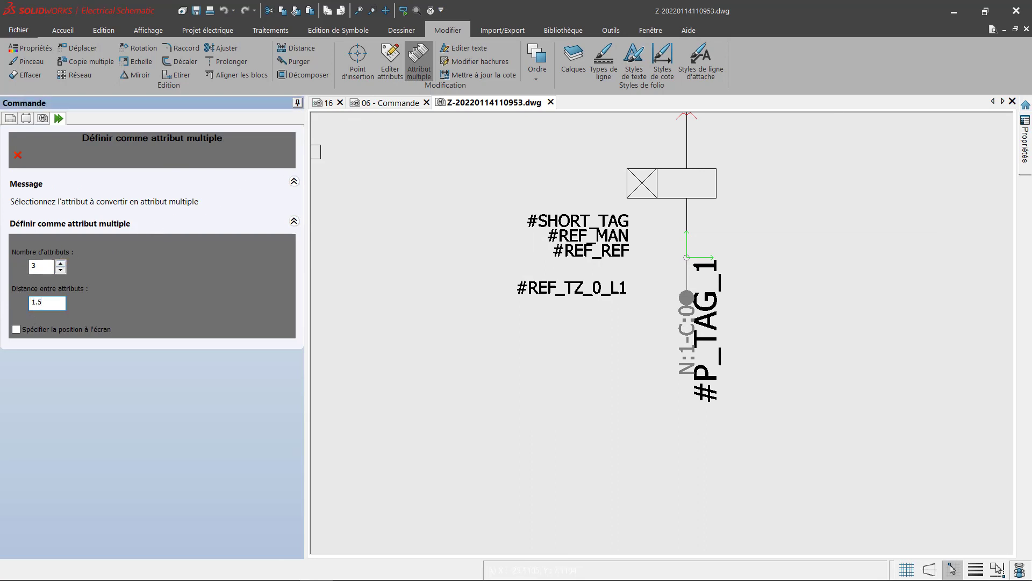
click(566, 290)
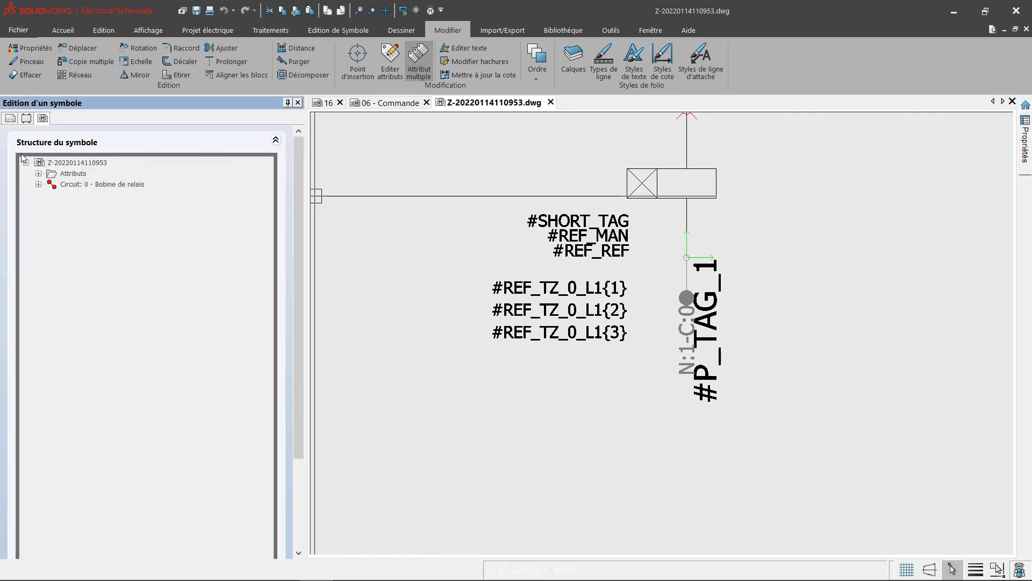
- Save and close the symbol with the multiple attribute, and update the coil on page 16 again
click(551, 102)
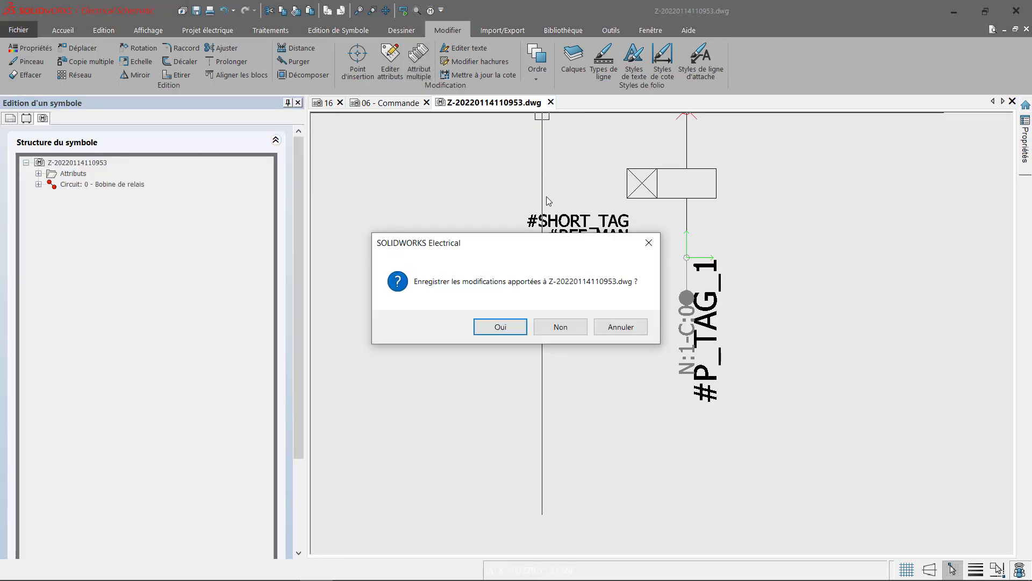
click(501, 327)
right_click(580, 251)
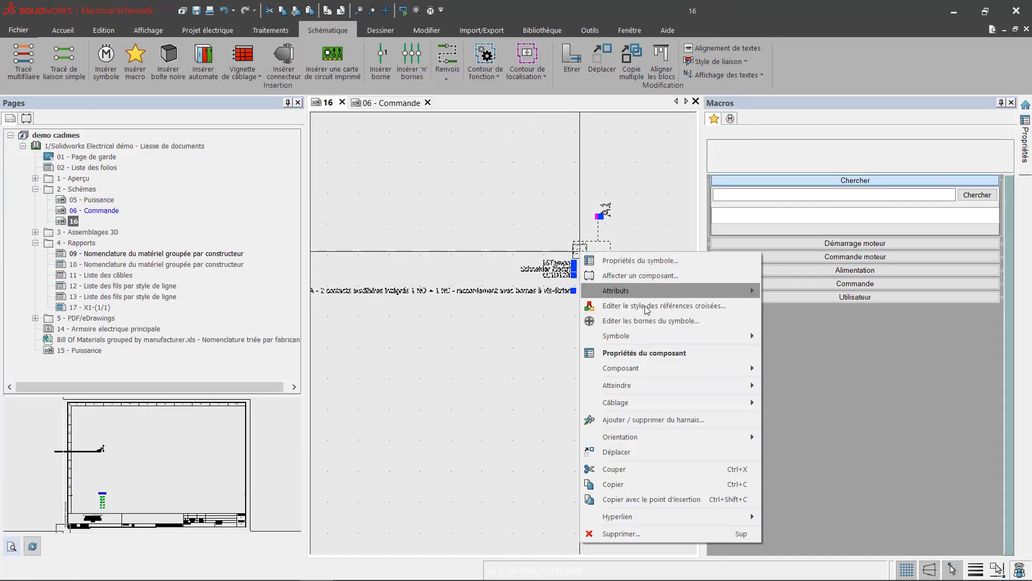
mouse_move(699, 336)
click(769, 347)
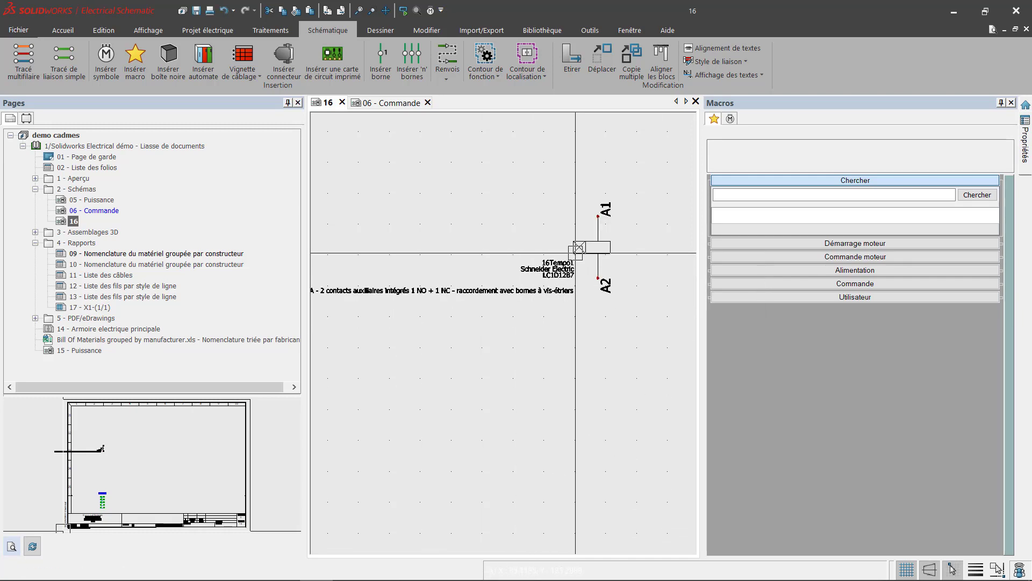
- In the coil's LC1D12B7 manufacturer reference, replace the dash before "tension de commande" in the French description with "|"
double_click(577, 249)
click(416, 55)
double_click(328, 159)
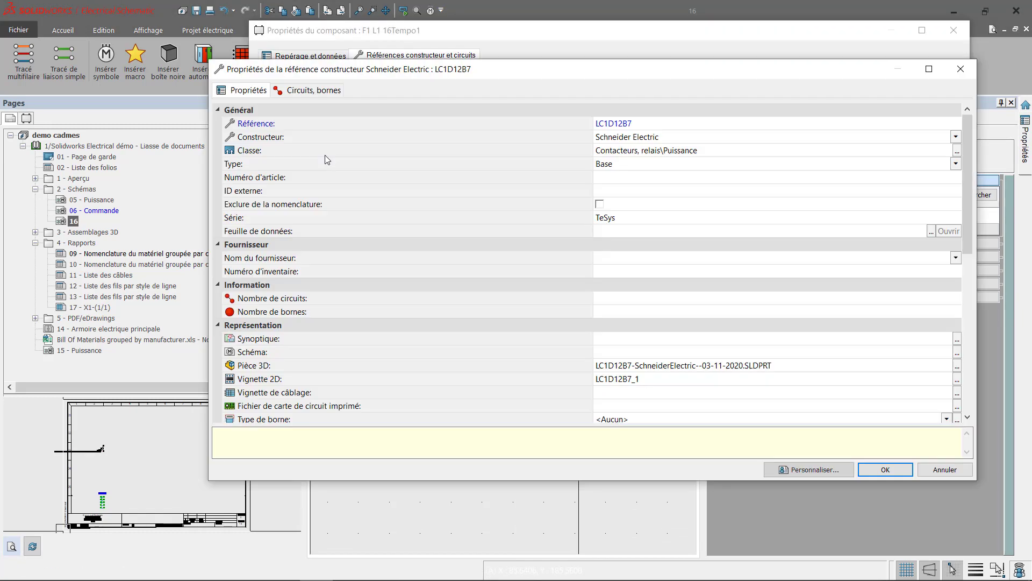
scroll(704, 396, down, 10)
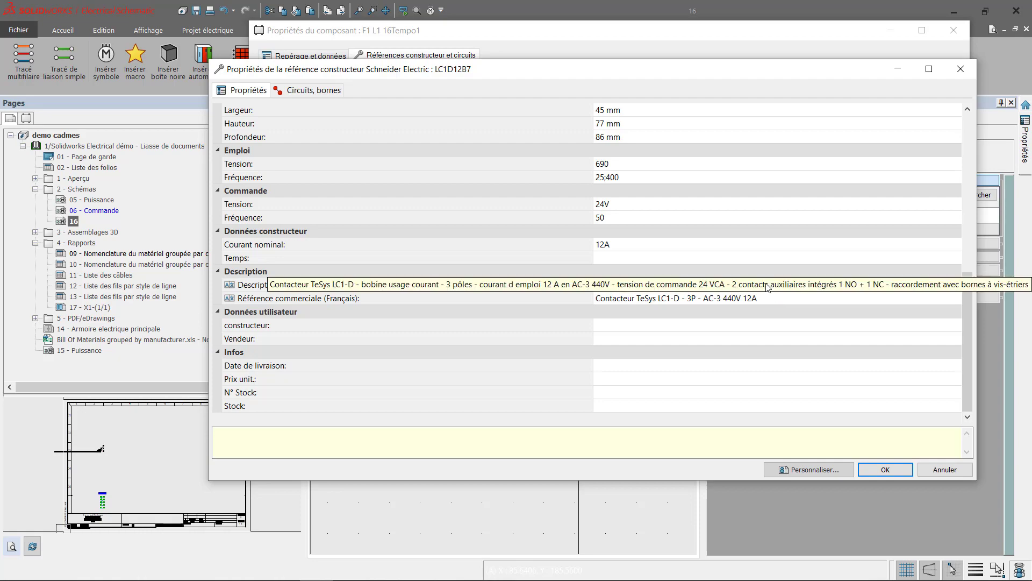
click(766, 286)
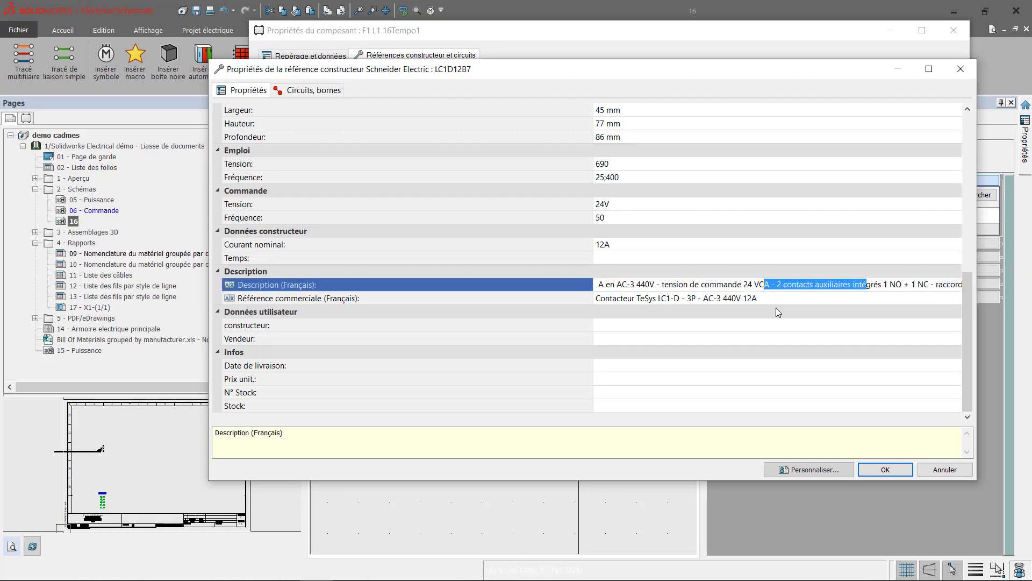
double_click(661, 284)
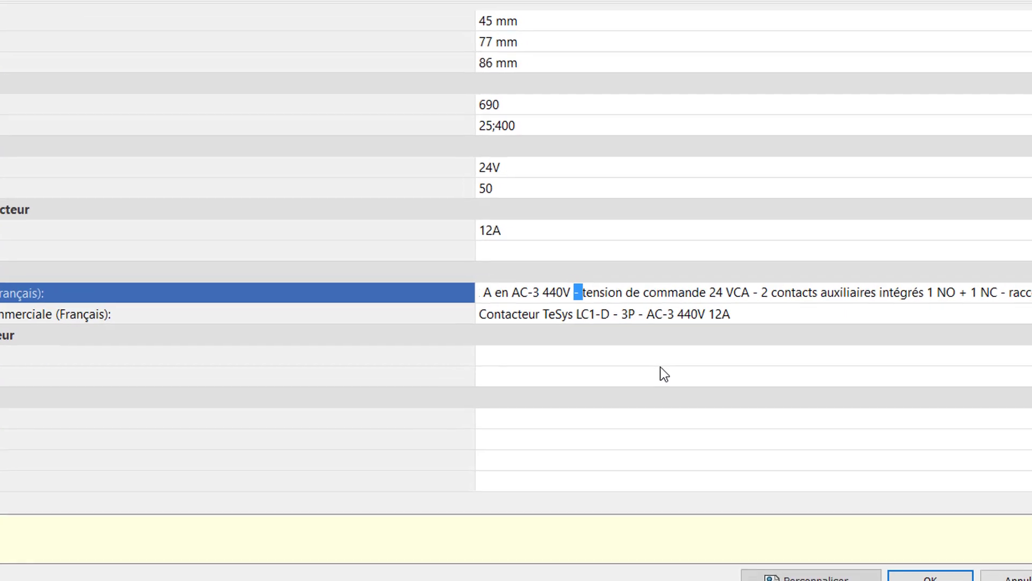
key(Delete)
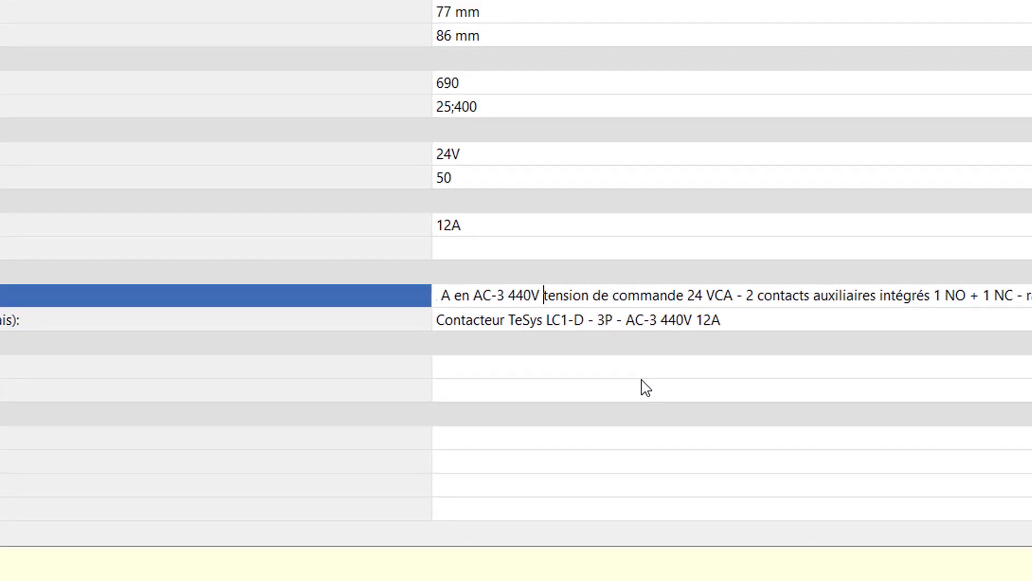
text(|)
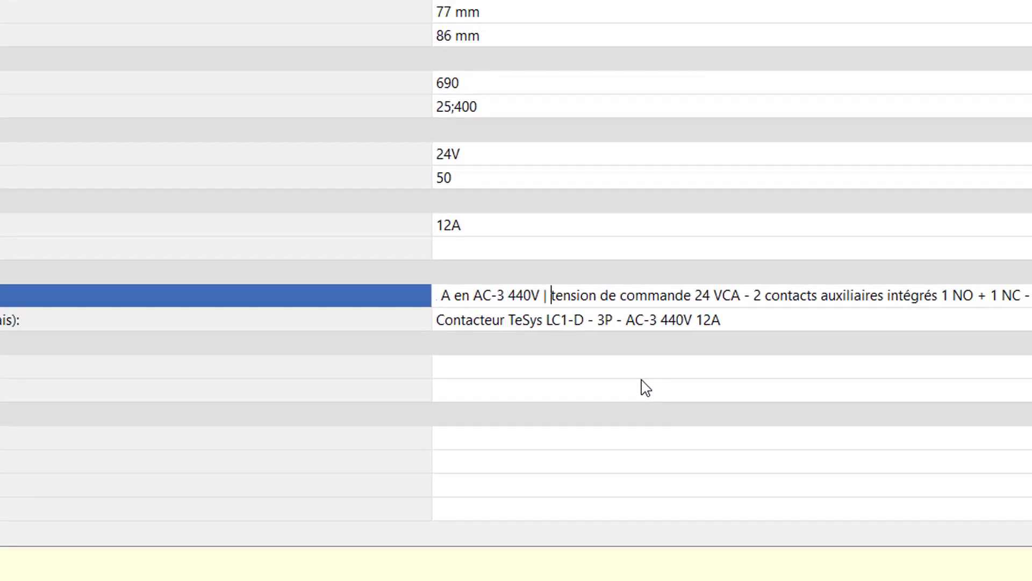
- Replace the dash before "courant d emploi" in the French description with "|"
key(Left)
key(Left)
key(Left)
key(Left)
key(Left)
key(Left)
key(Left)
key(Left)
key(Left)
key(Left)
key(Left)
key(Left)
key(Left)
key(Left)
key(Left)
key(Left)
key(Left)
key(Left)
key(Left)
key(Left)
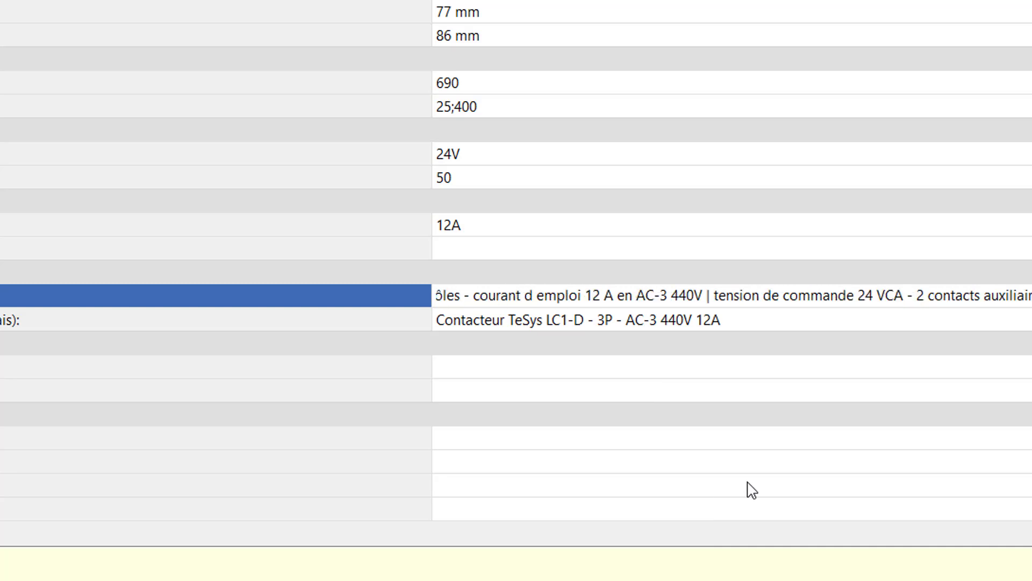
key(BackSpace)
text(|)
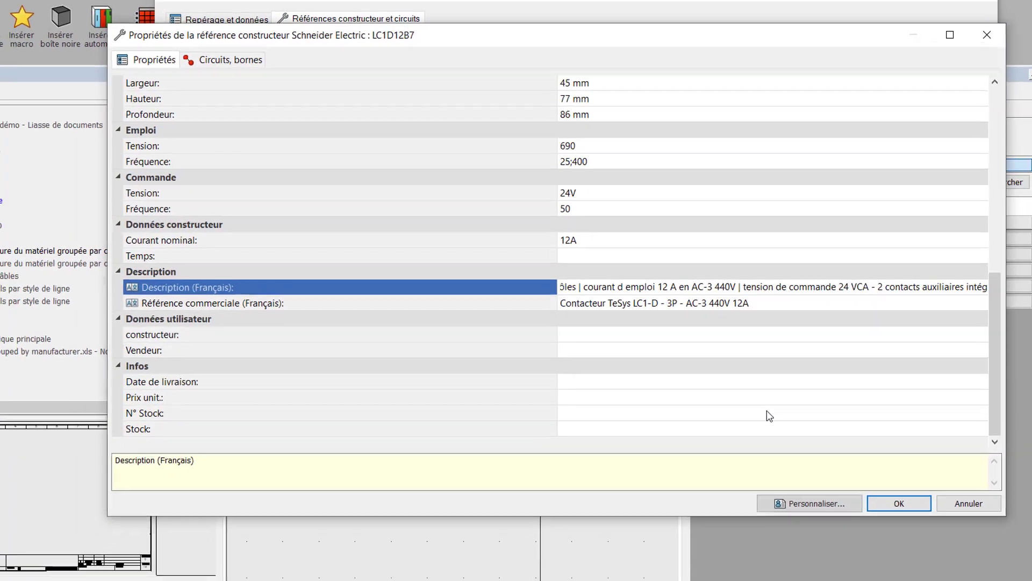
- Accept the edited manufacturer reference, applying the change to this component only, and close the component properties
click(899, 503)
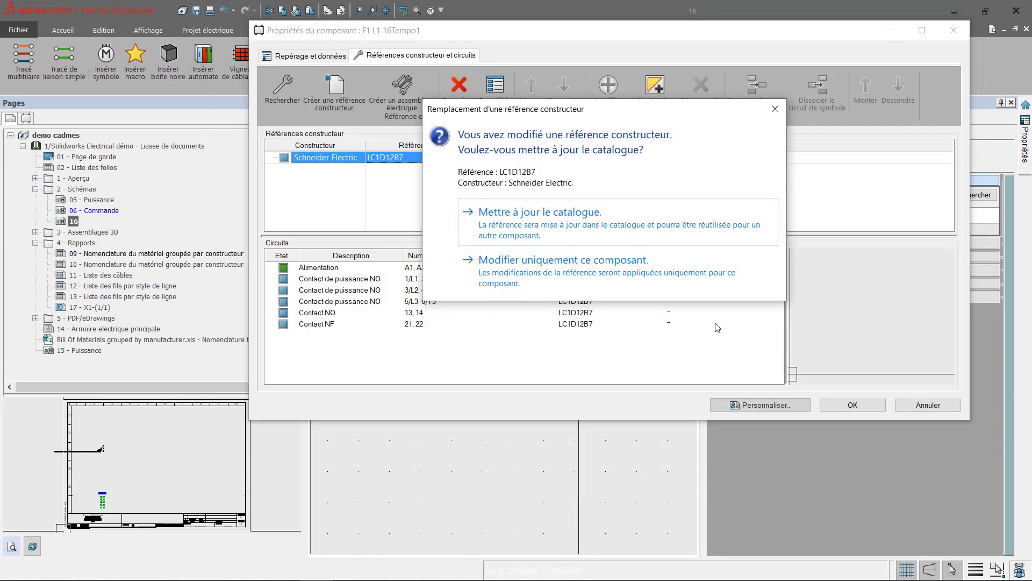
click(601, 268)
click(862, 410)
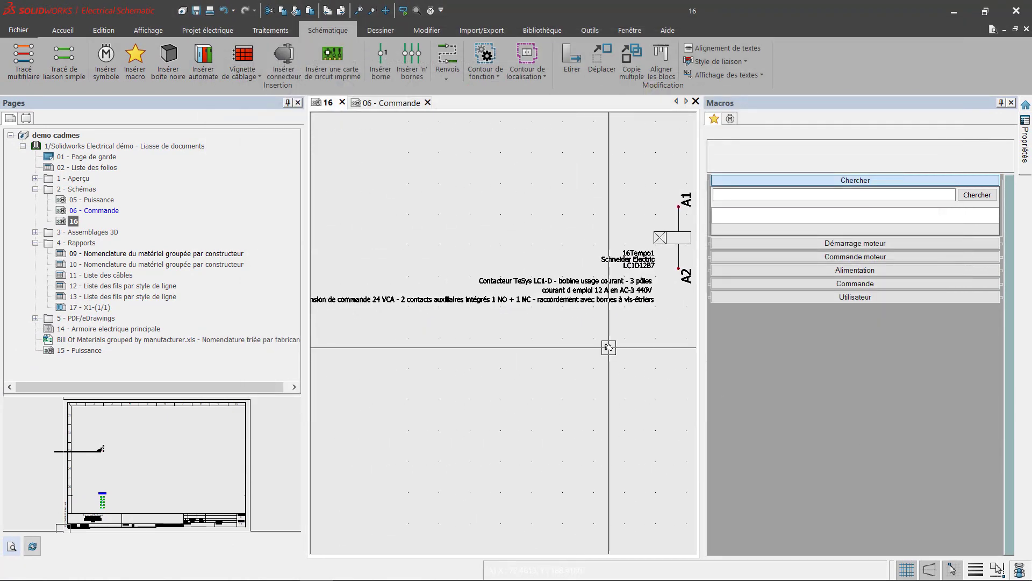
- Hide the description attribute of the coil on page 16
middle_drag(607, 348, 472, 356)
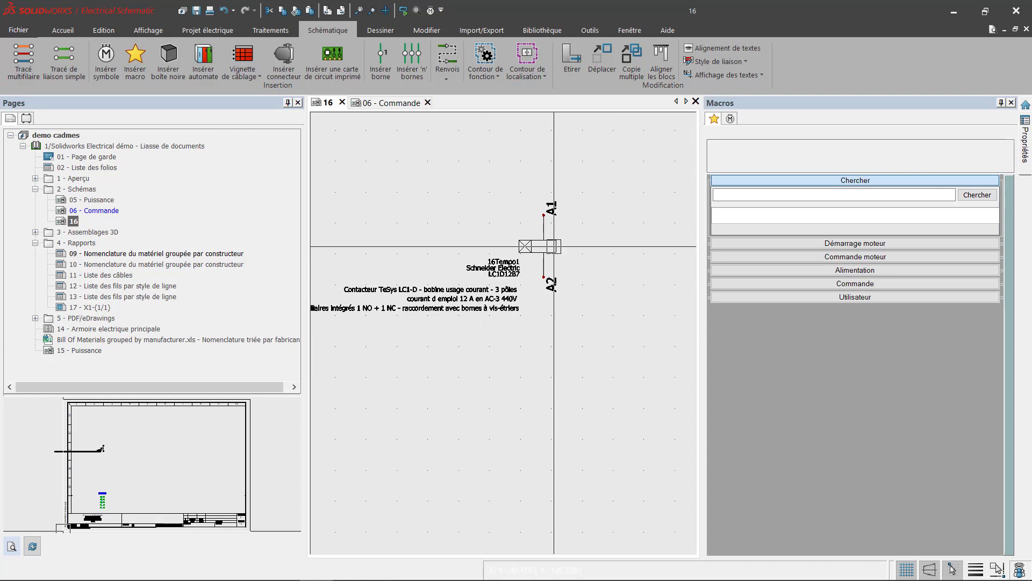
right_click(554, 247)
mouse_move(600, 289)
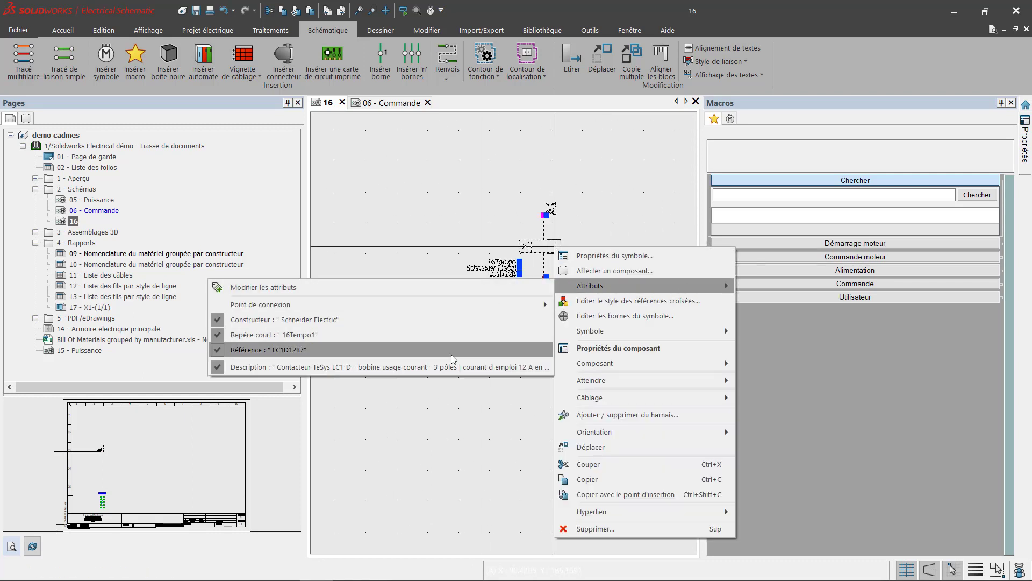
click(218, 369)
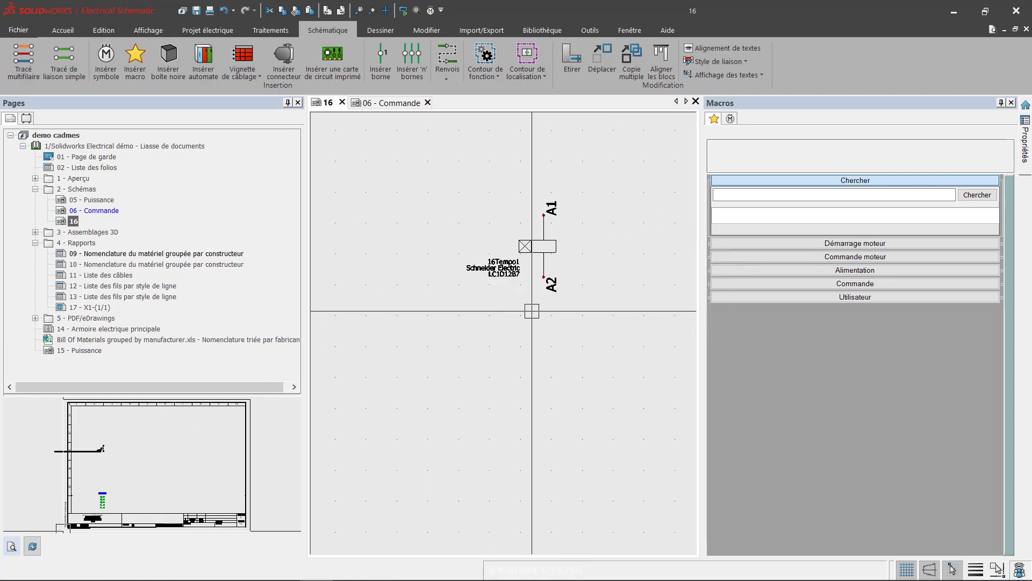
- Add the coil's symbol from page 16 to the library, choosing to create a new symbol
scroll(531, 307, up, 3)
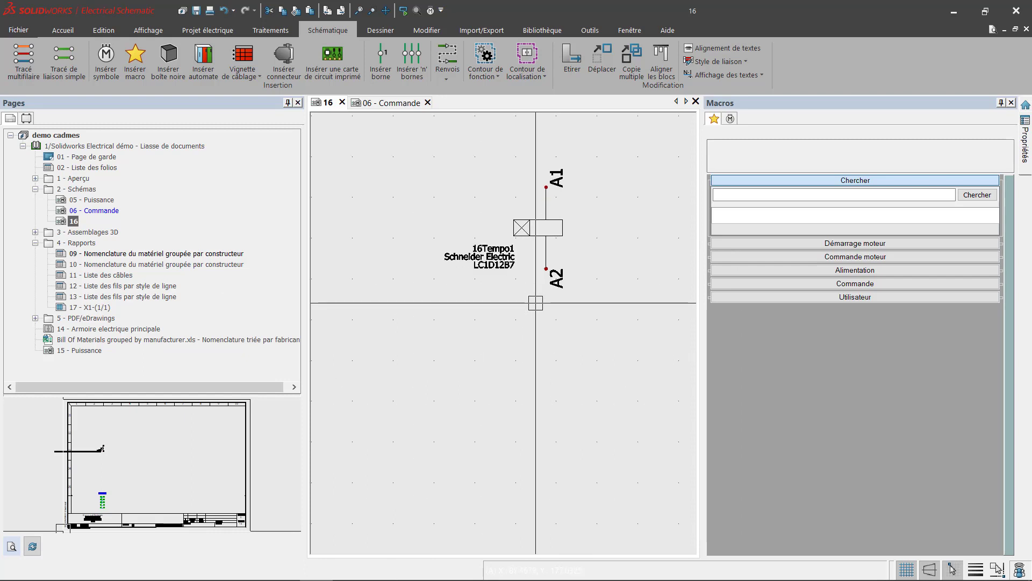
right_click(562, 212)
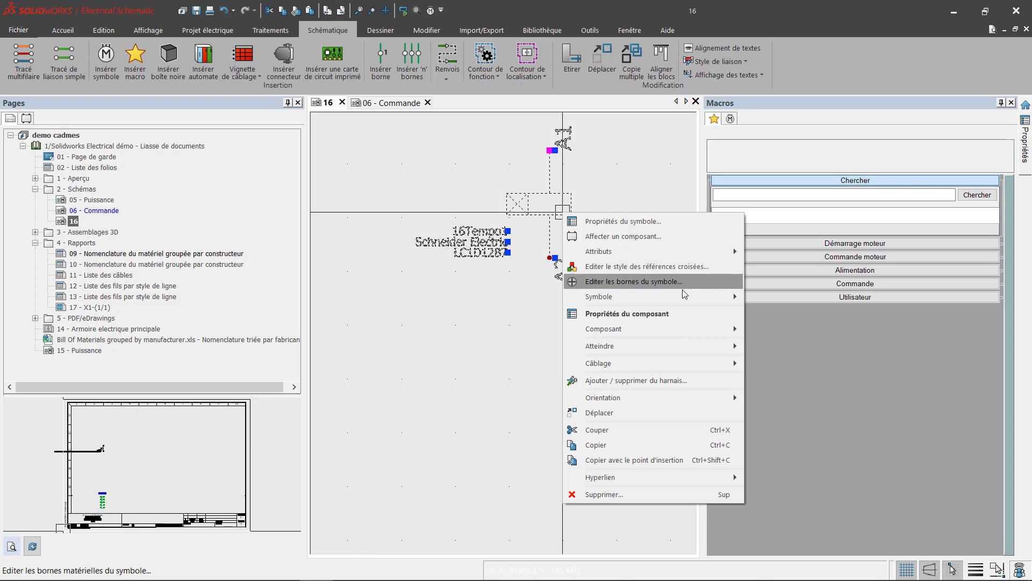
mouse_move(704, 301)
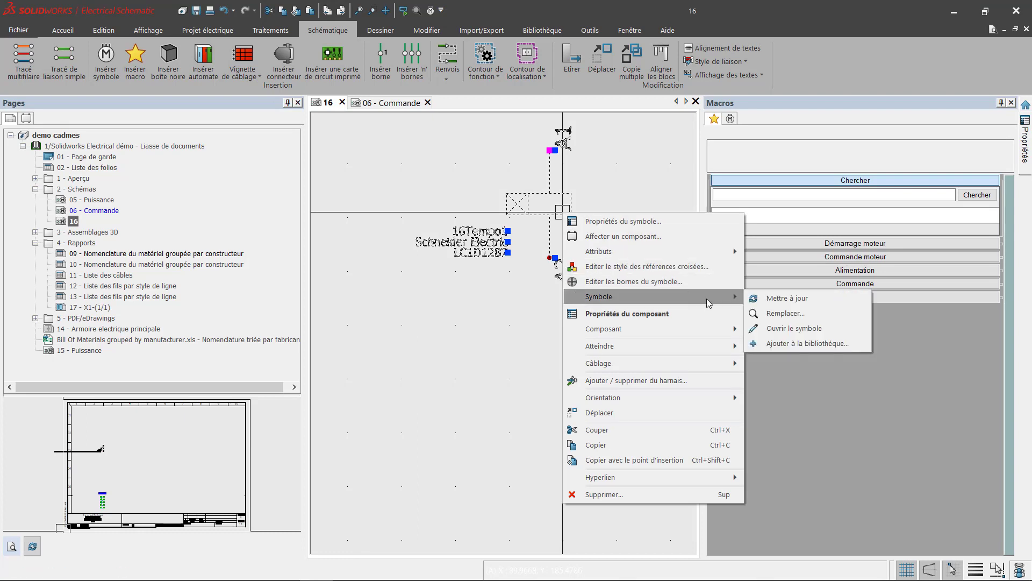
click(815, 344)
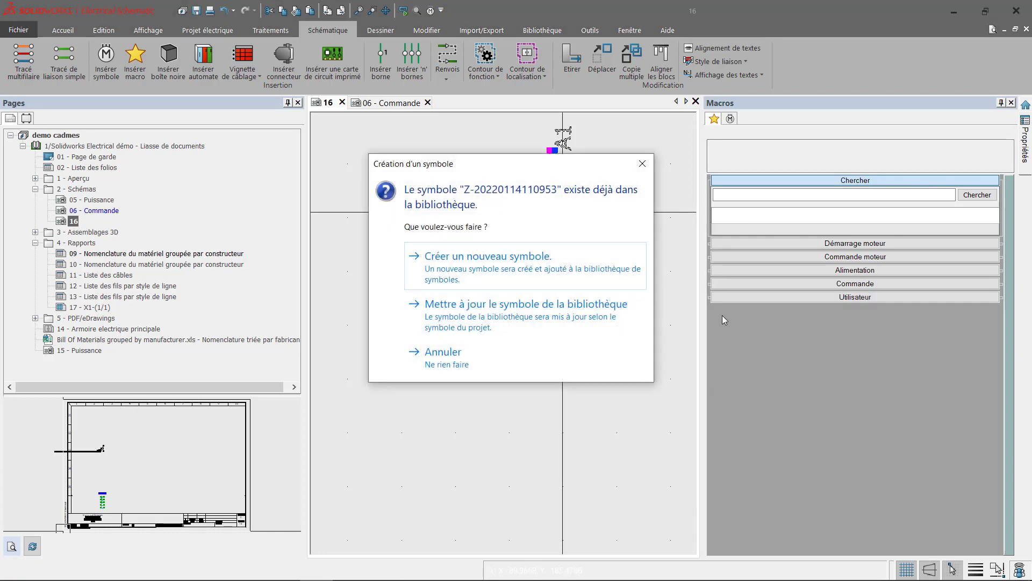
click(520, 259)
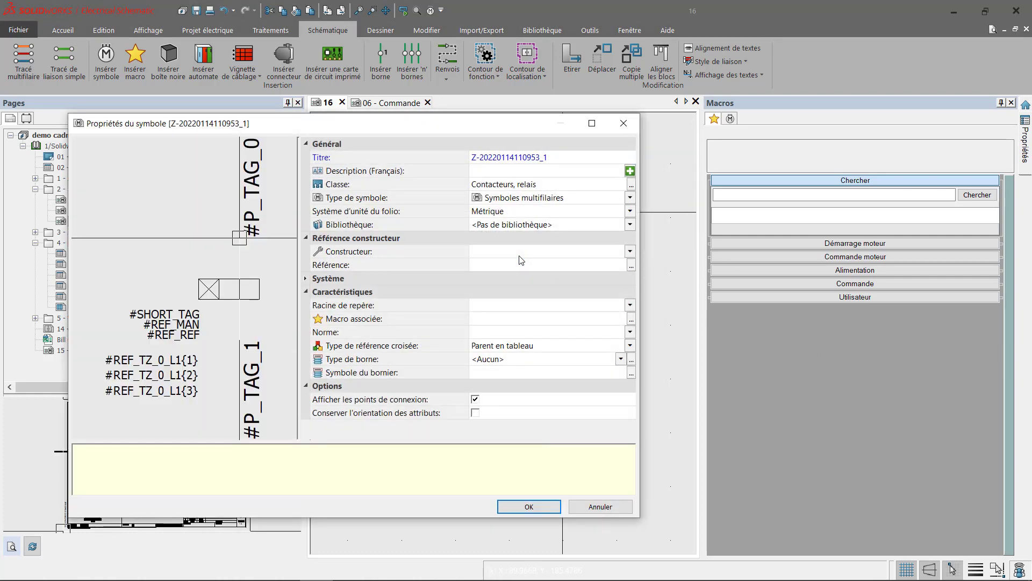
- Give the new symbol the French description "tempo 2" and assign it to the CADMES library
click(540, 173)
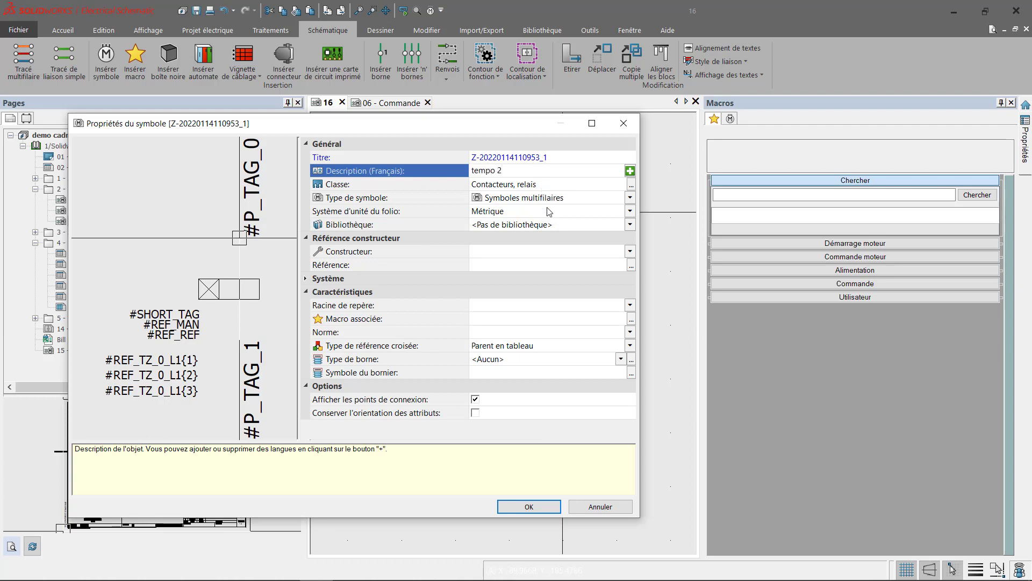
click(630, 225)
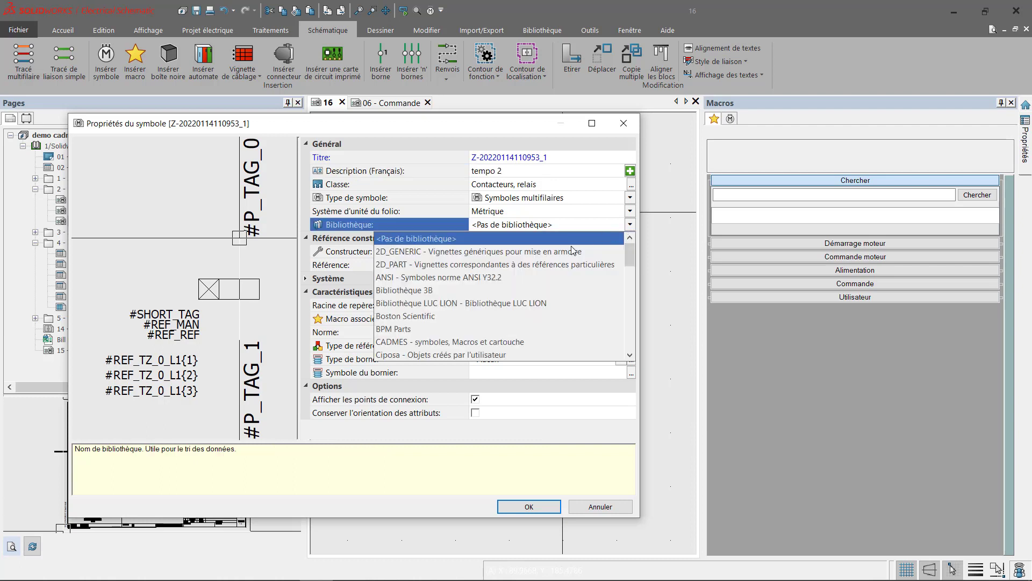
click(435, 342)
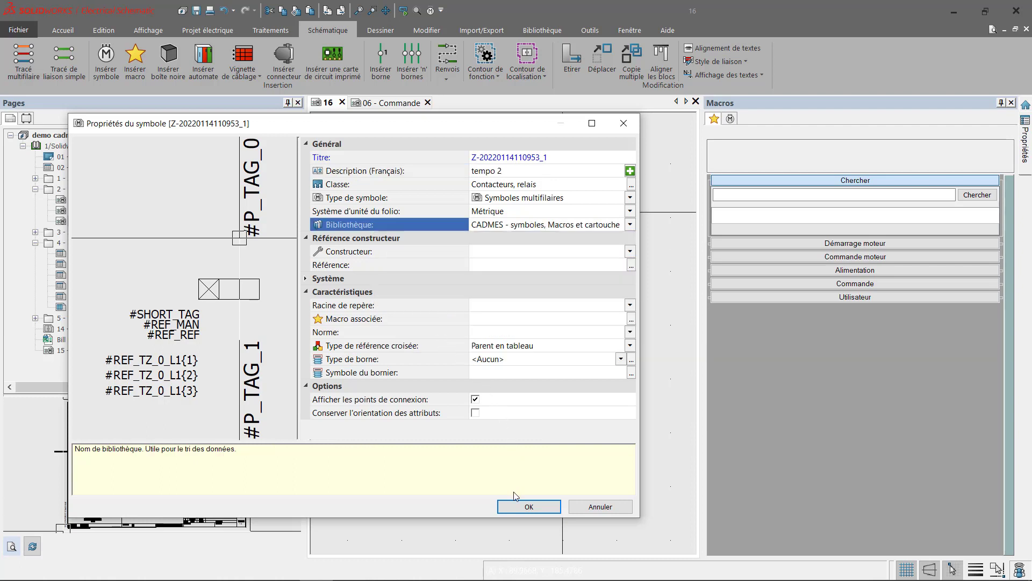
click(516, 505)
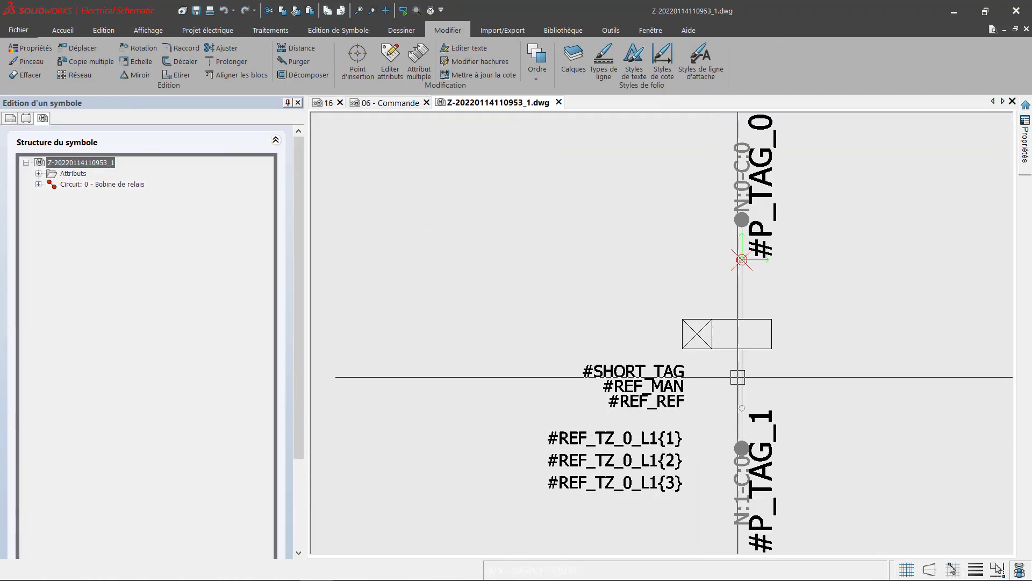
- Delete the rising diagonal of the crossed square in the new symbol, and save and close it
middle_drag(733, 364, 627, 310)
click(588, 295)
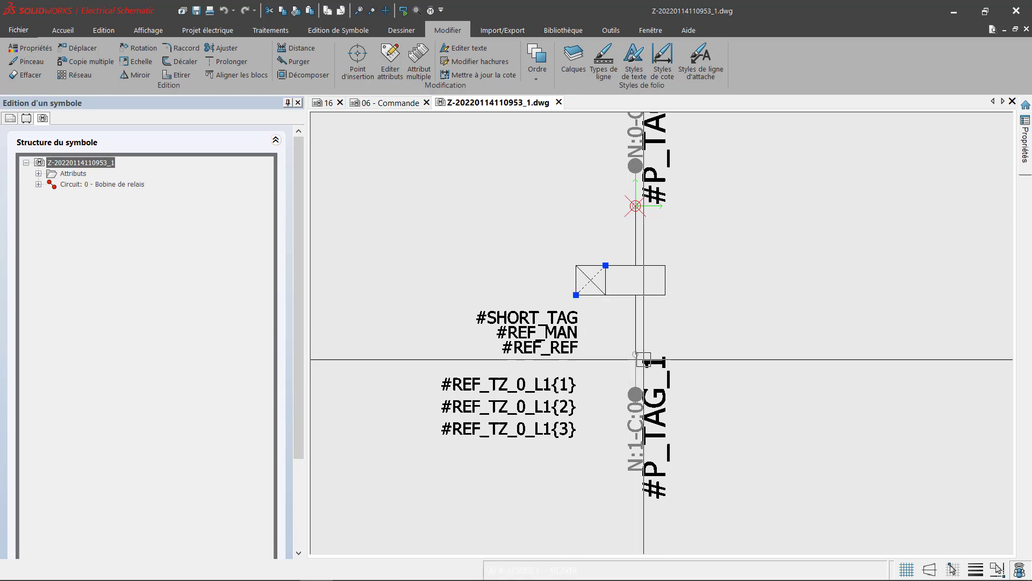
key(Escape)
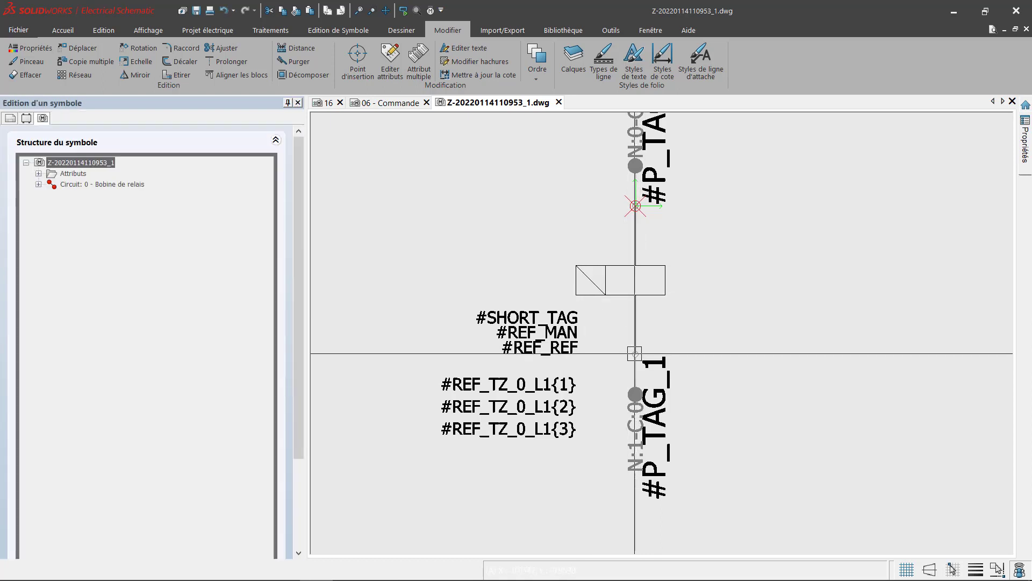
click(558, 102)
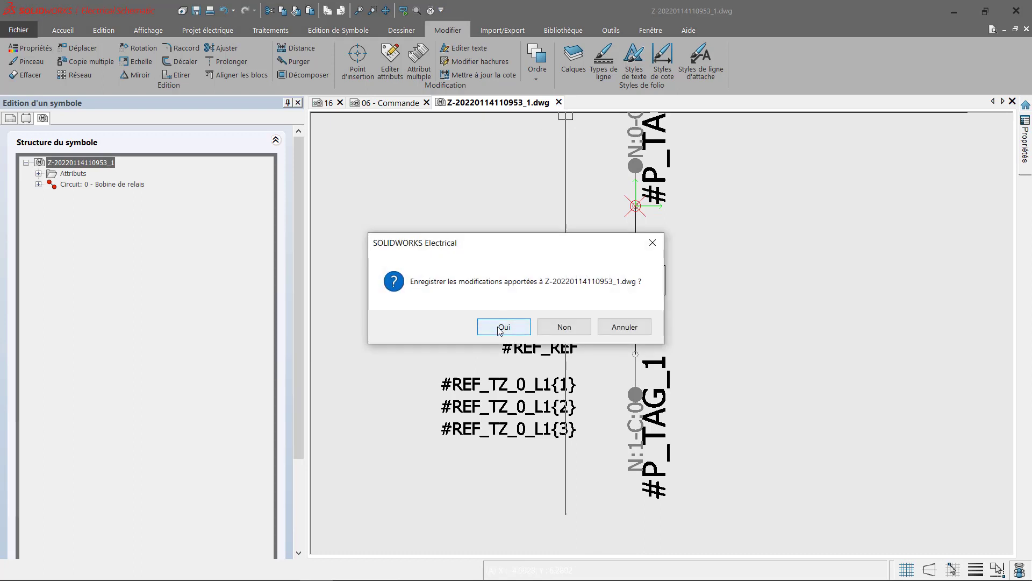
click(502, 327)
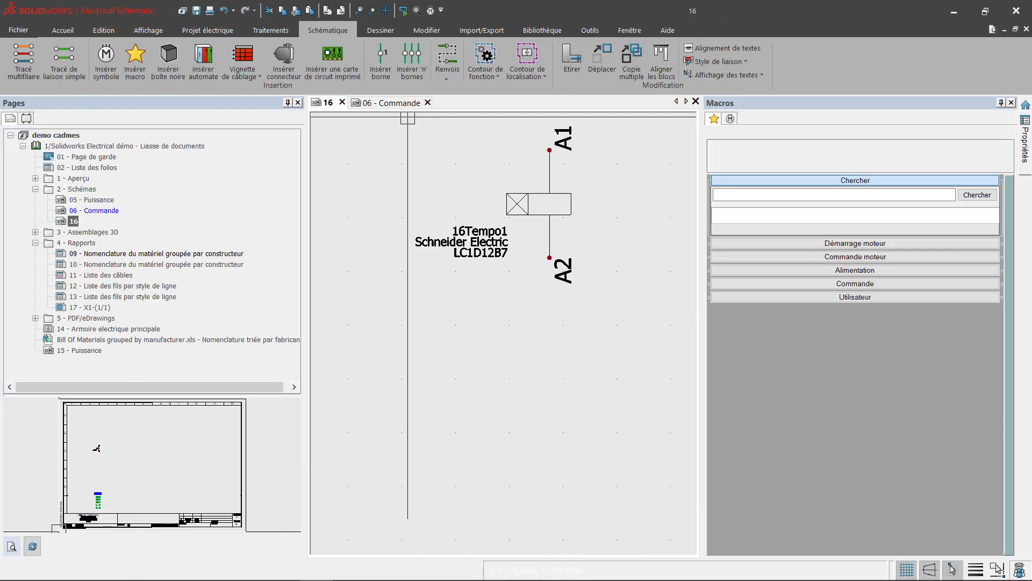
- Open the symbol manager and show the symbols as a list instead of thumbnails
click(542, 30)
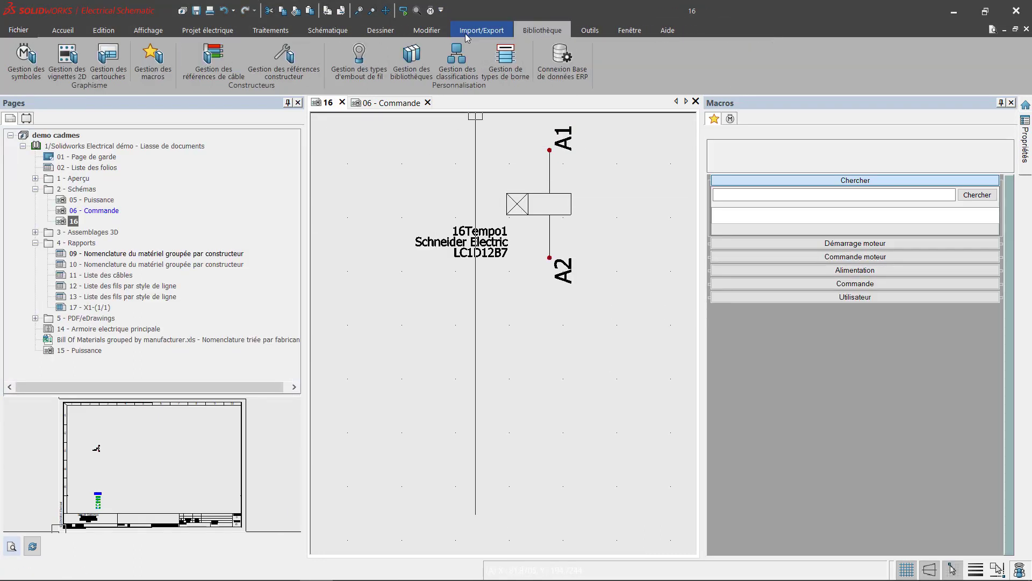
click(33, 71)
click(350, 381)
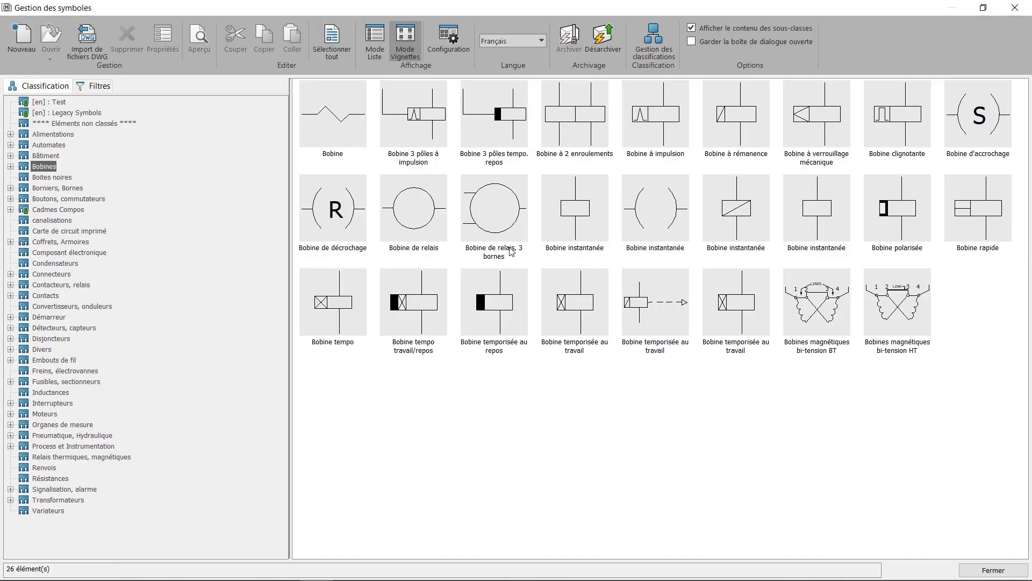
click(375, 43)
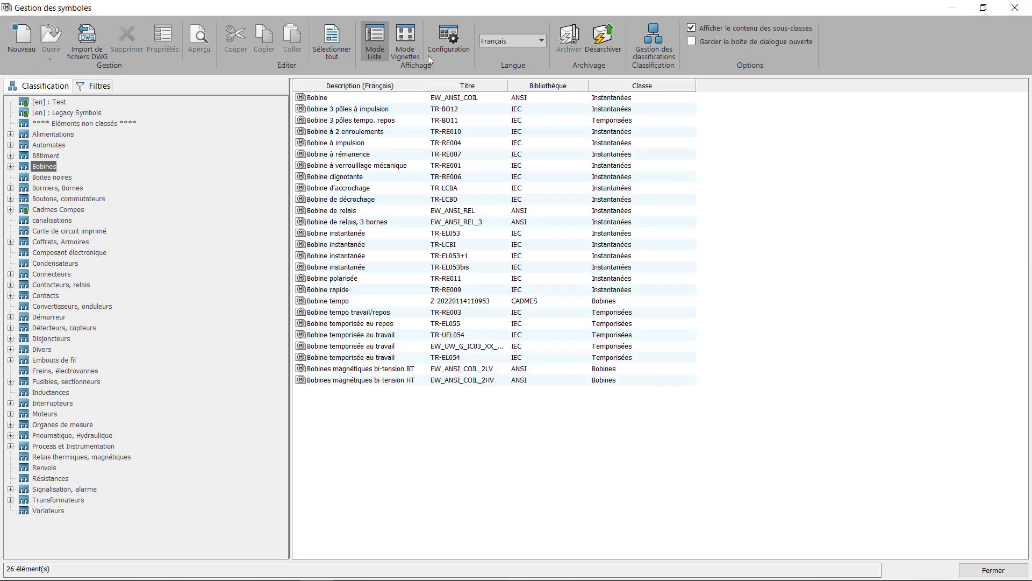
- Add the creation date column to the symbol list and sort the Bobines symbols by it, newest first
right_click(609, 86)
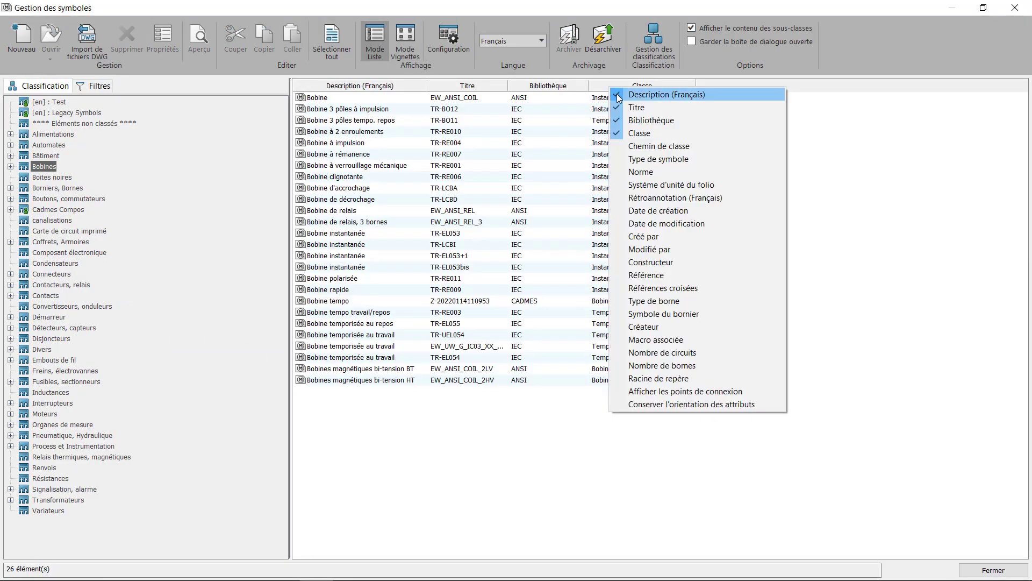
click(657, 215)
click(712, 86)
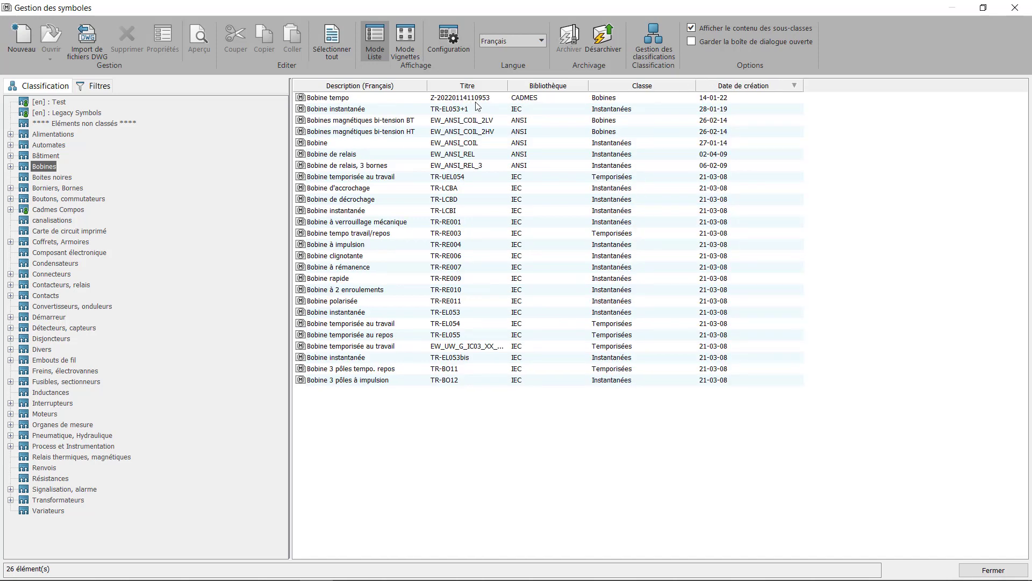
- Check the unclassified symbols by creation date, and remove all filters to look for the new symbol in every class
click(100, 124)
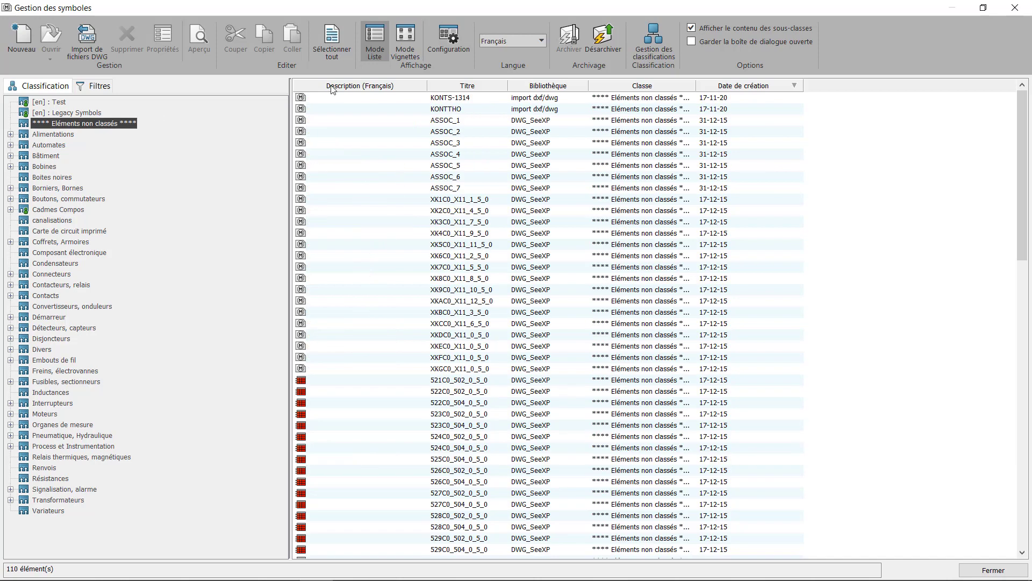
click(742, 86)
click(742, 86)
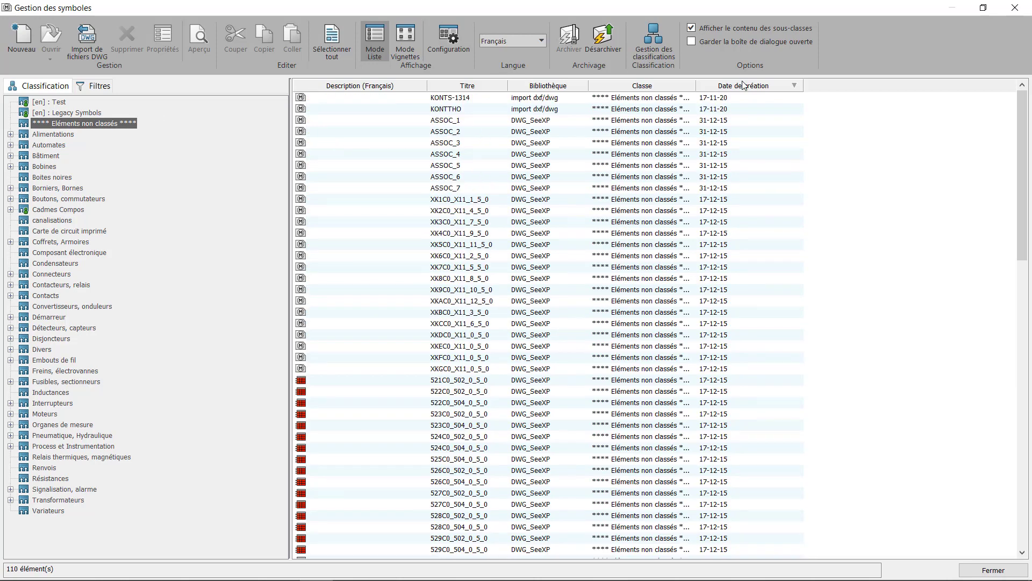
click(94, 86)
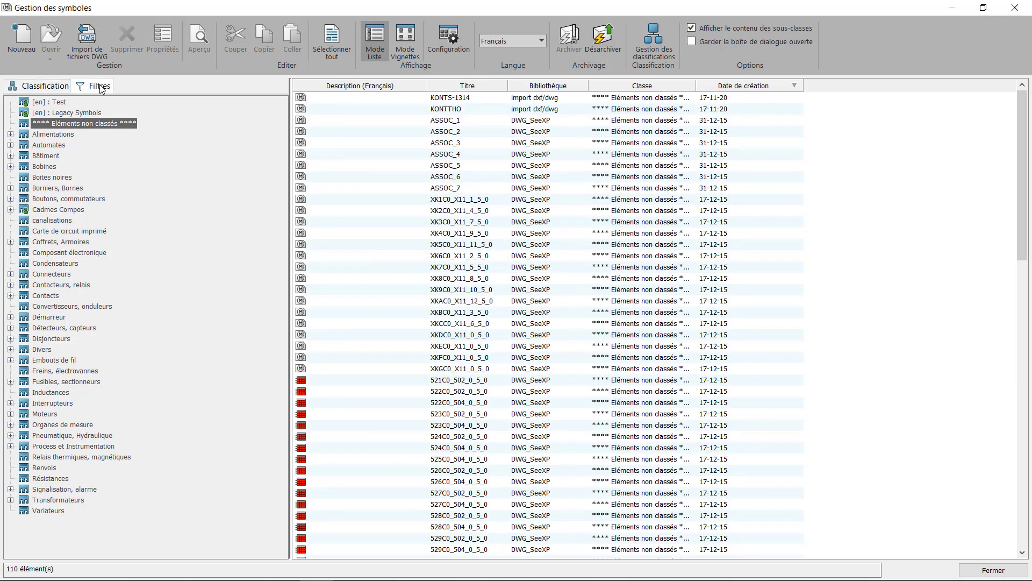
click(120, 103)
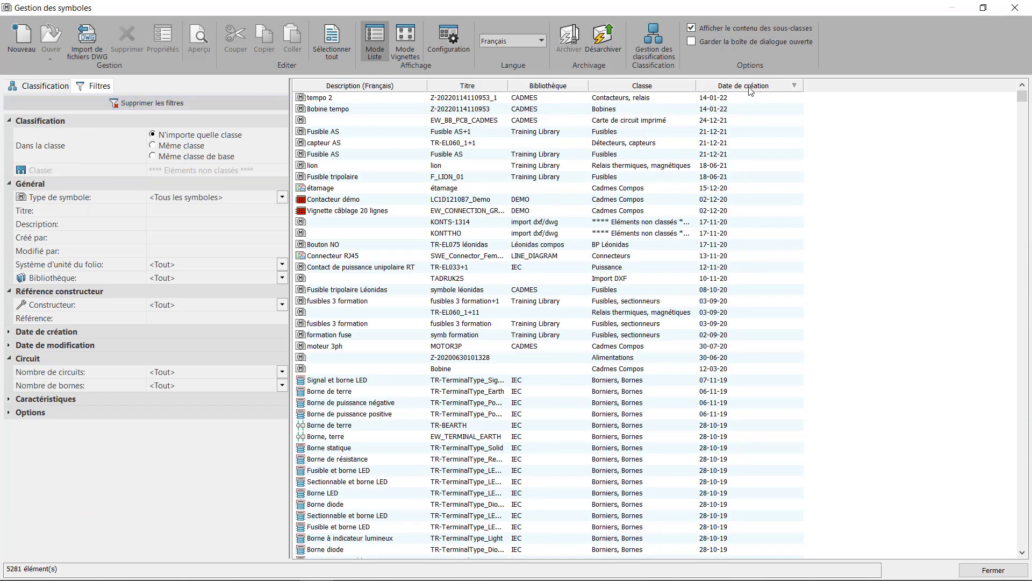
- Change the class of the "tempo 2" symbol to Bobines in its properties
click(618, 100)
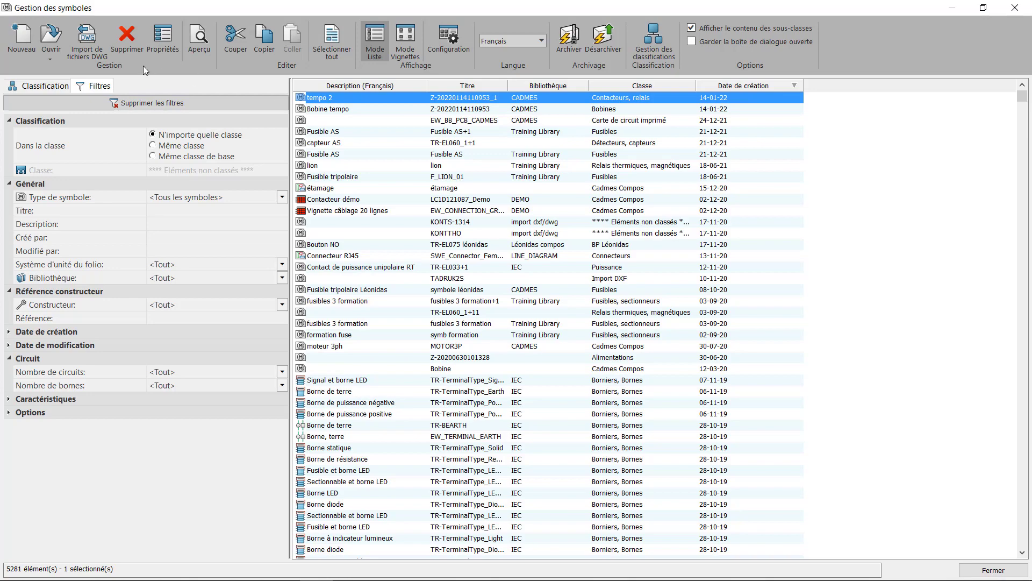
click(163, 38)
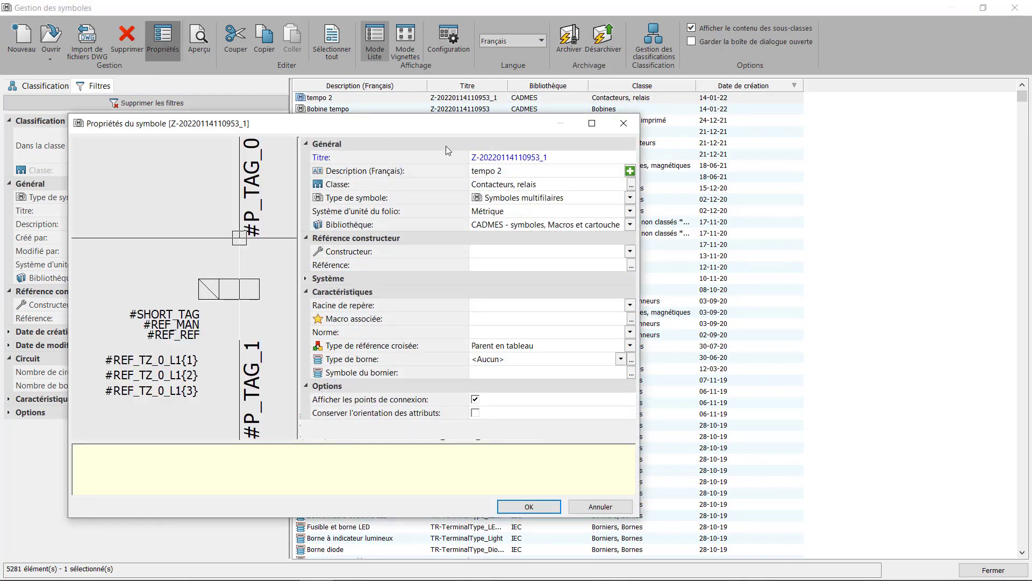
click(631, 184)
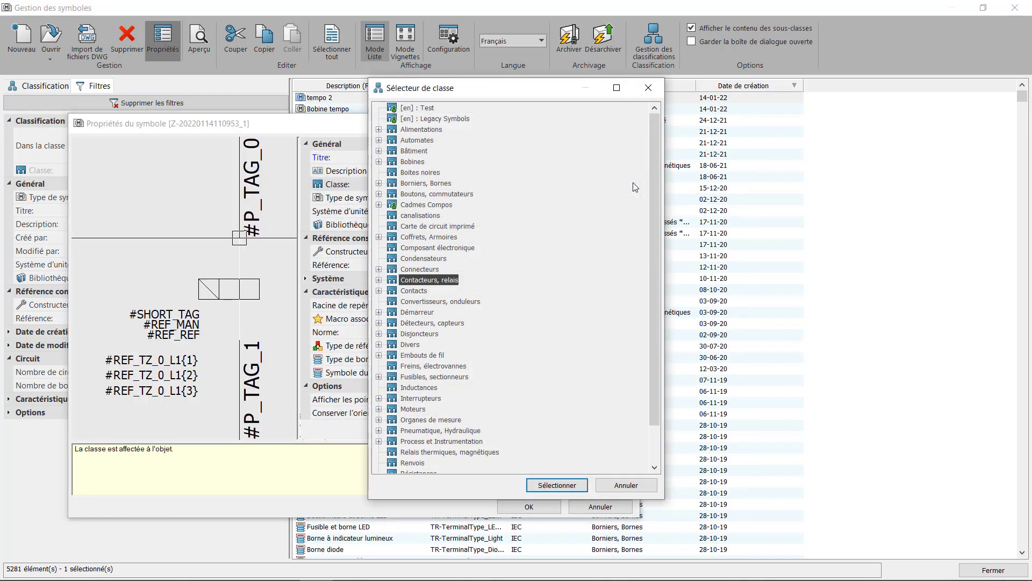
click(414, 163)
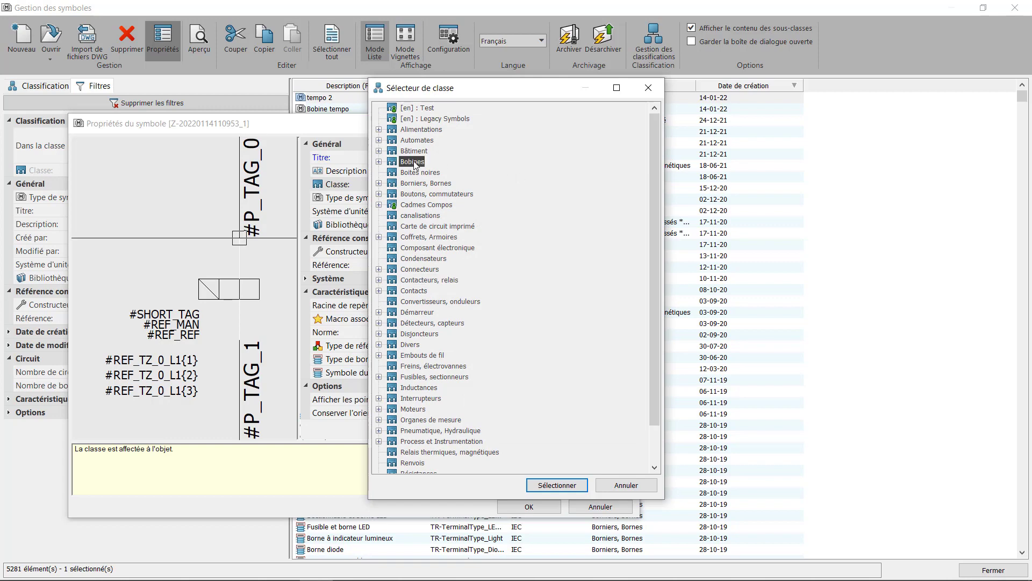
click(540, 485)
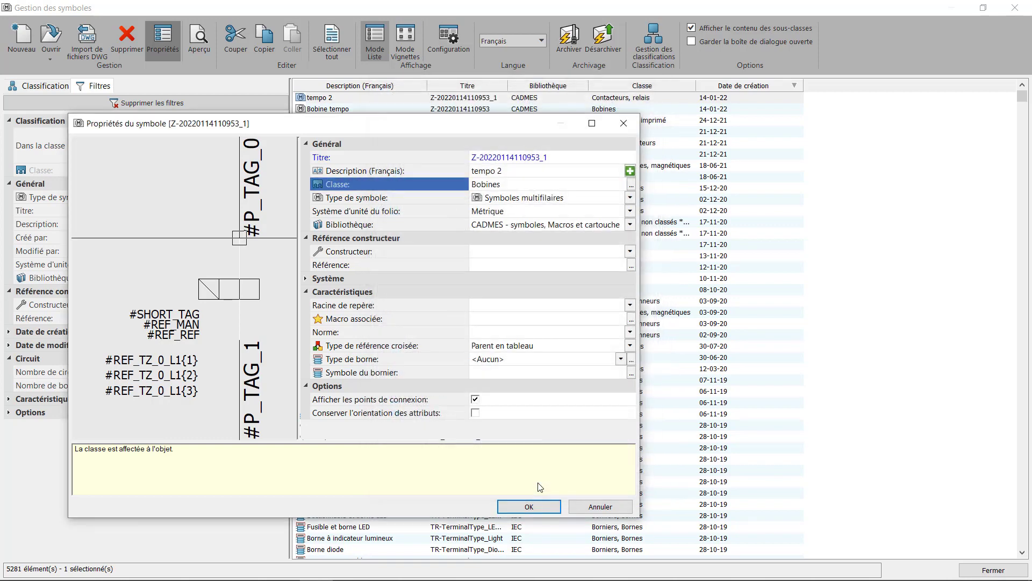
key(Return)
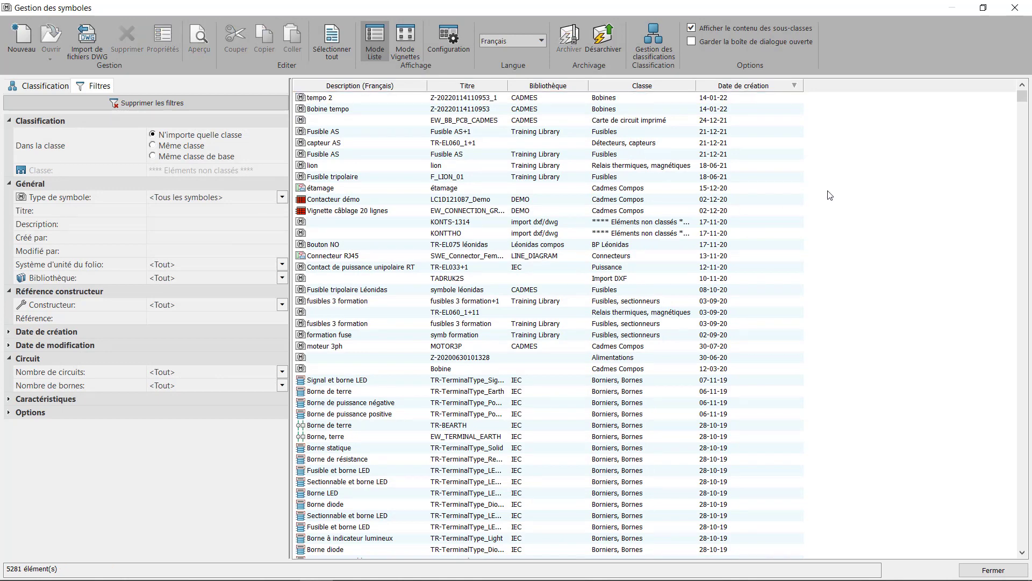
- Show the Bobines class in the classification and duplicate the "tempo 2" symbol within it by copy and paste
click(46, 85)
click(43, 166)
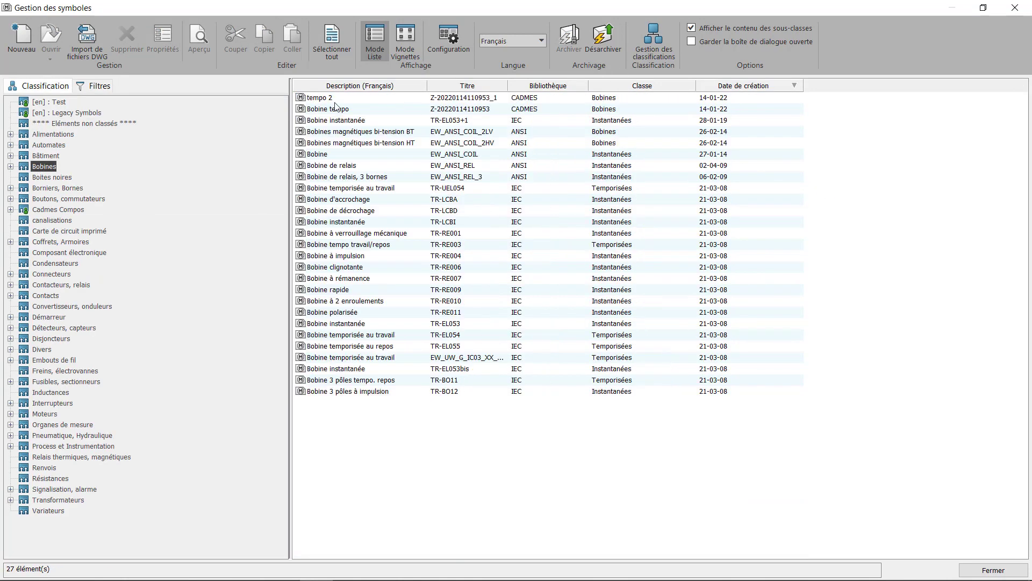
click(324, 99)
right_click(323, 100)
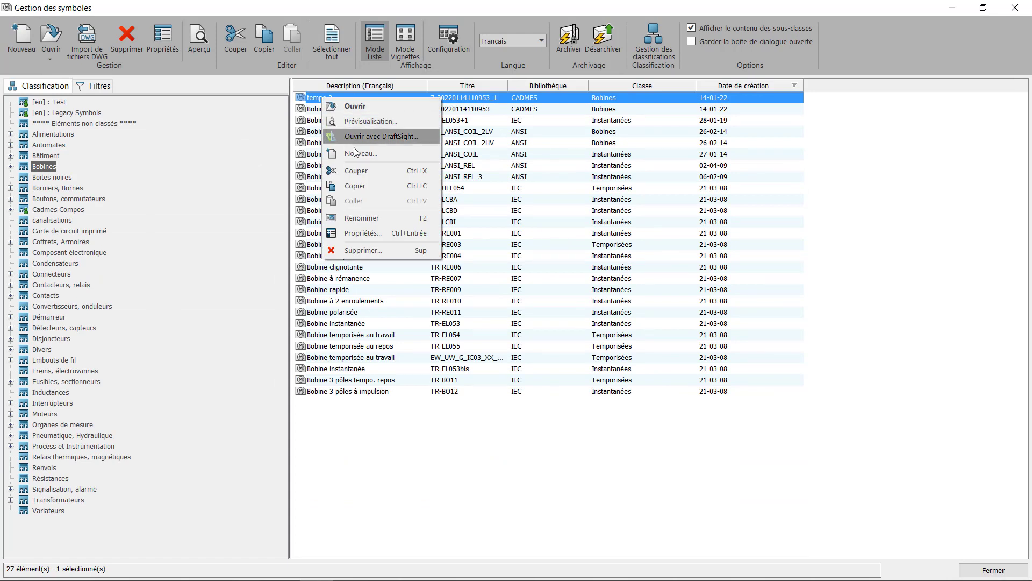
click(356, 186)
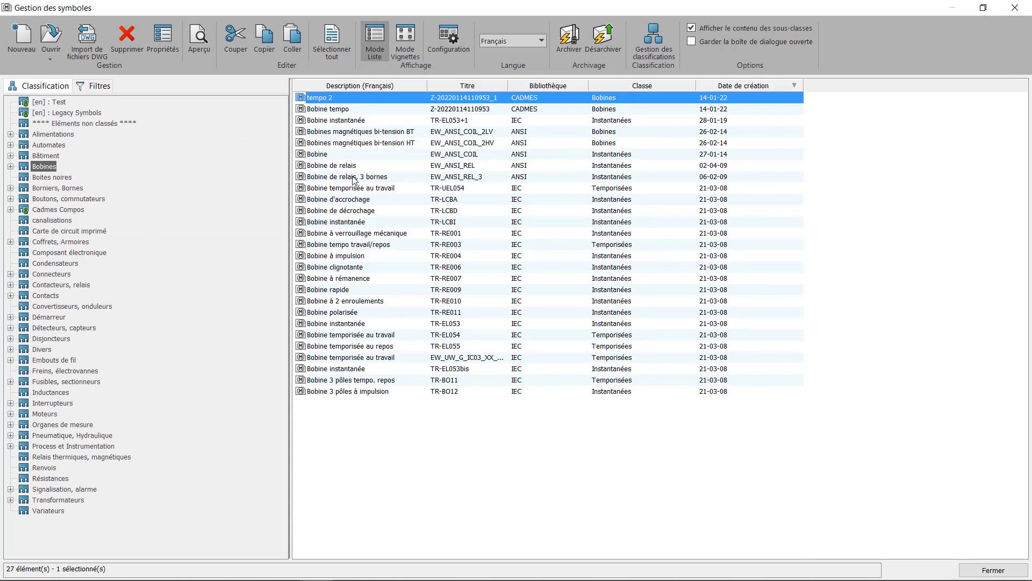
right_click(350, 132)
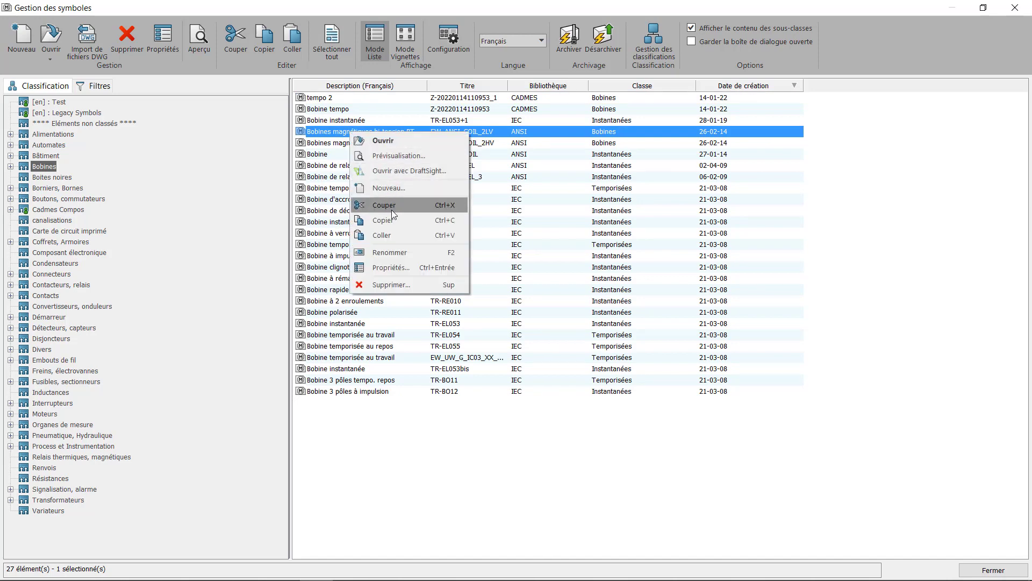
click(391, 235)
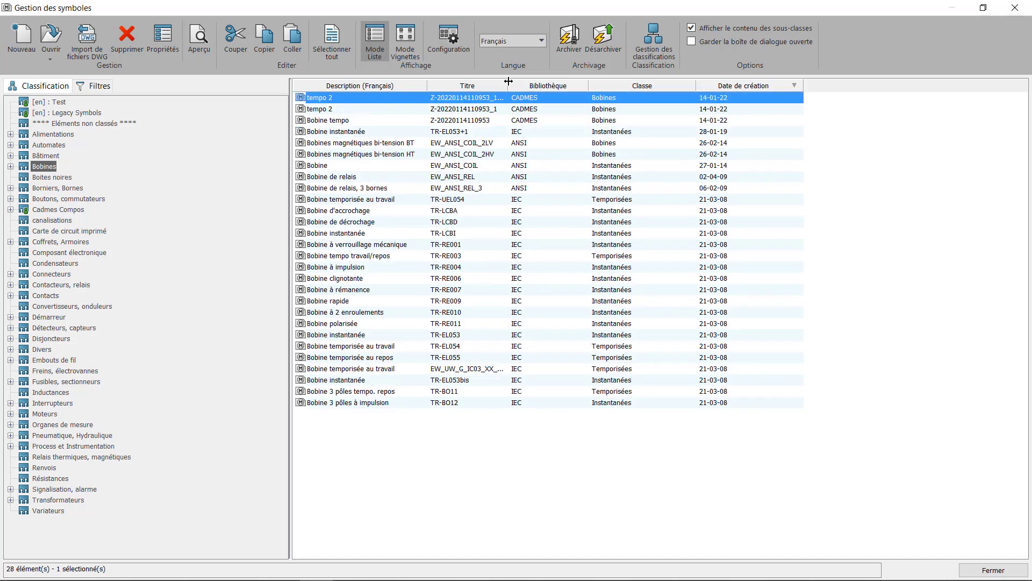
- Widen the title column to read the full symbol titles, and preview the copied "tempo 2" symbol
drag(508, 82, 538, 82)
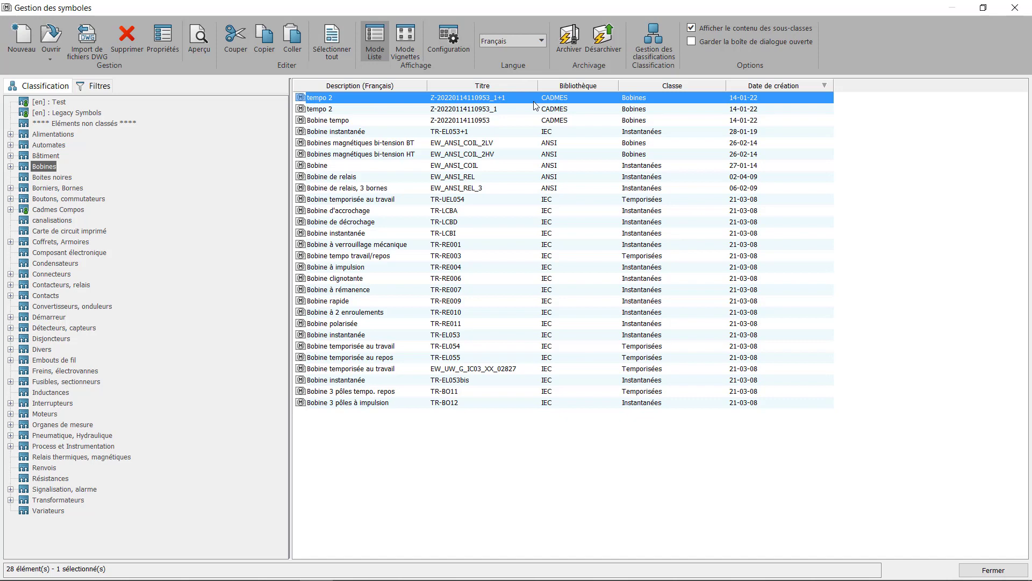
right_click(412, 99)
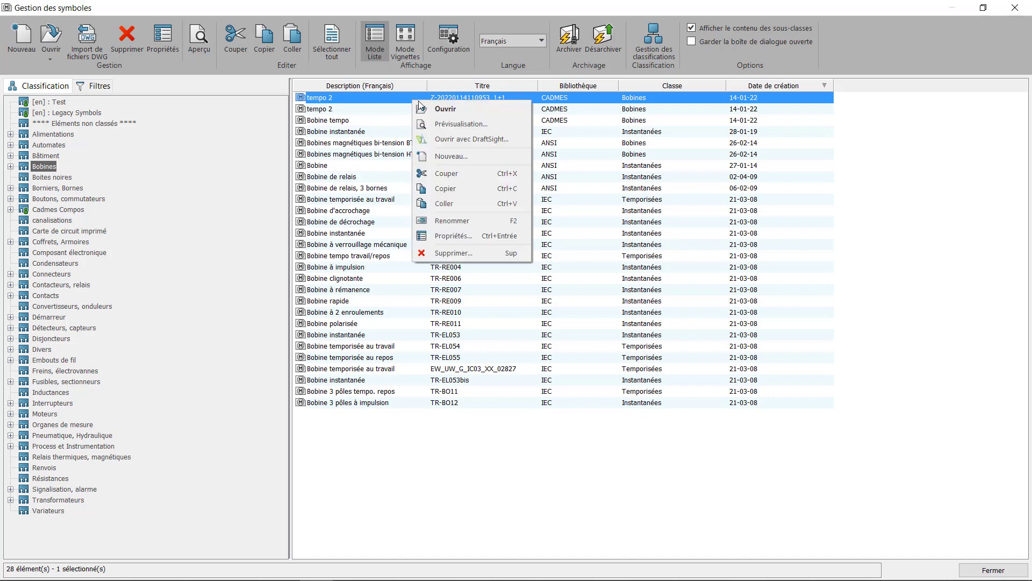
click(443, 124)
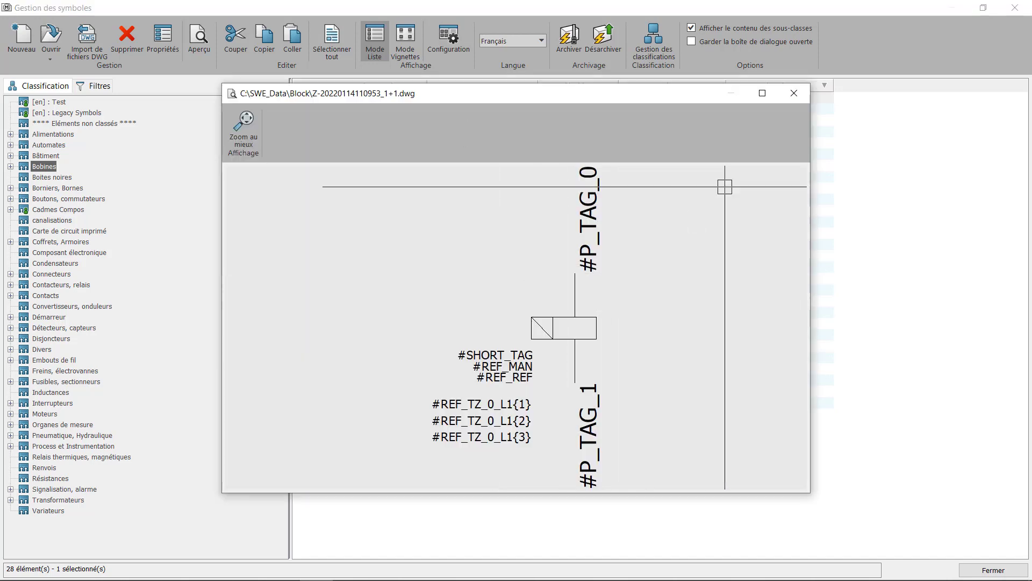
click(798, 96)
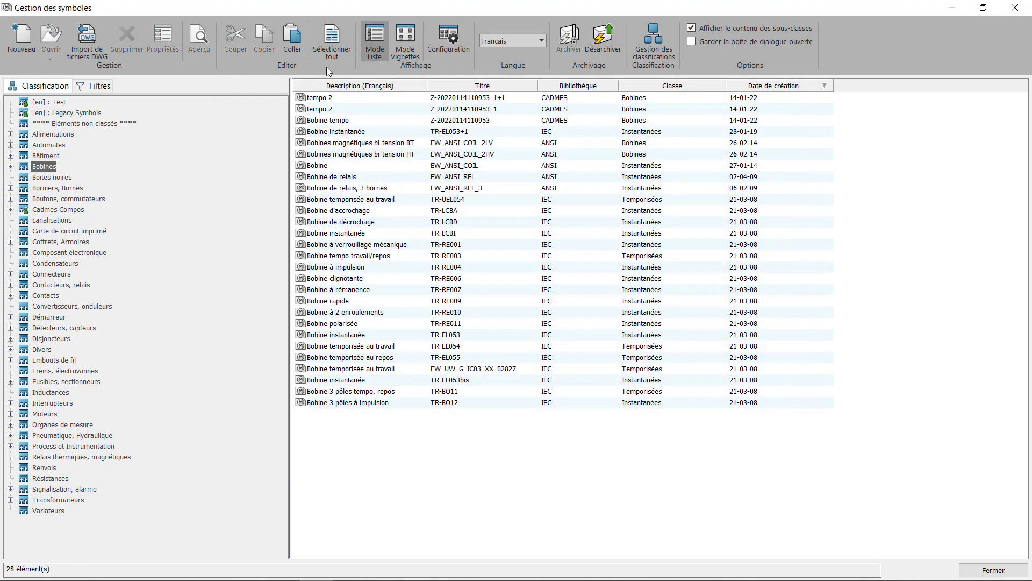
- Start a DWG symbol import with "symbole à importer.dwg" from the desktop and proceed to the new symbols without an import configuration
click(85, 51)
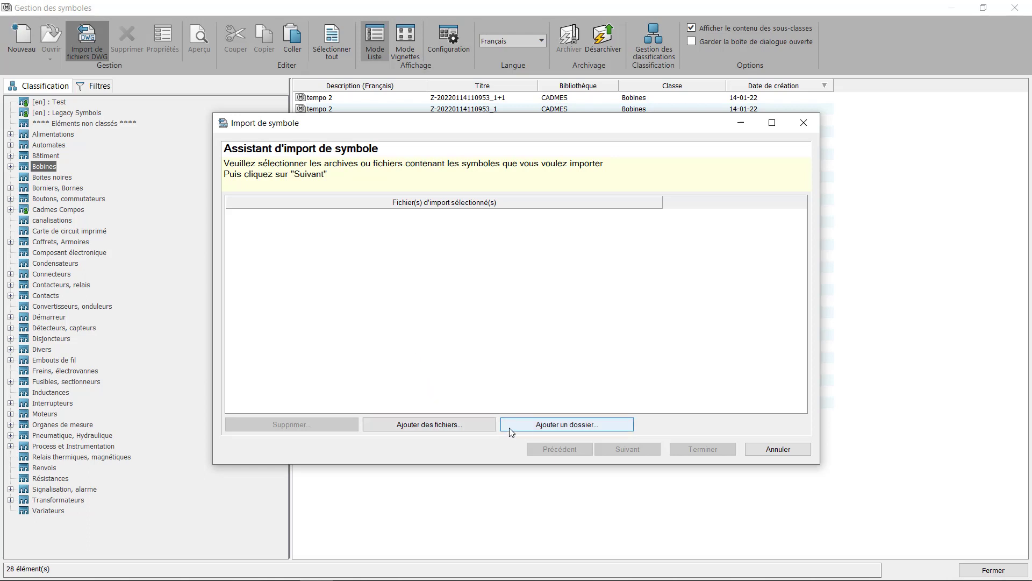
click(472, 426)
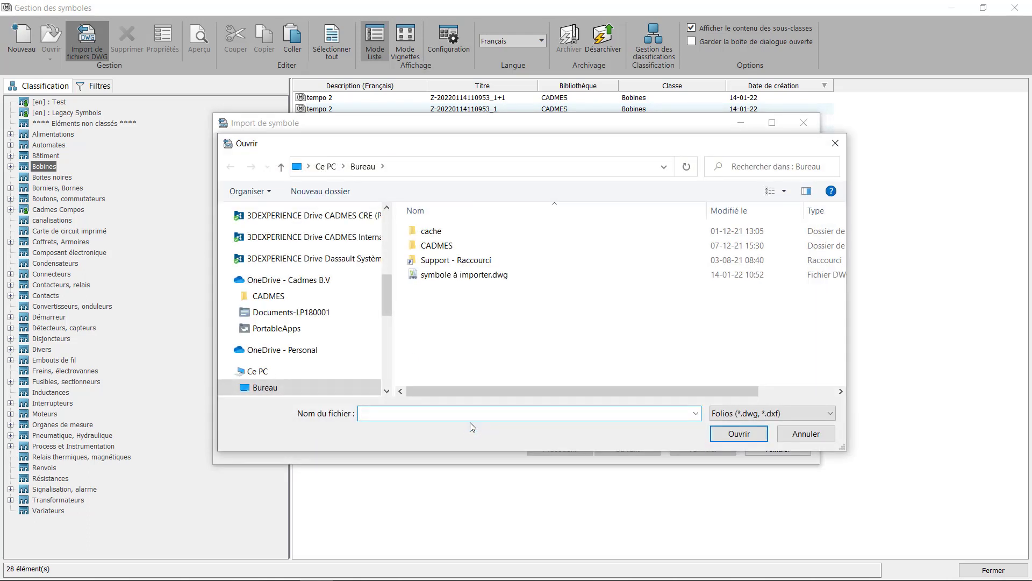
click(485, 276)
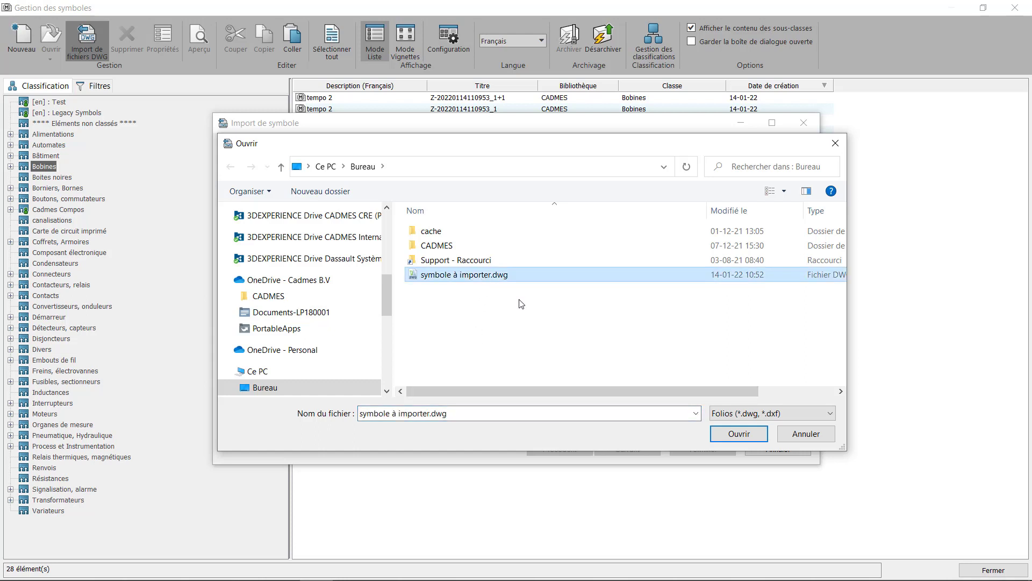
click(737, 435)
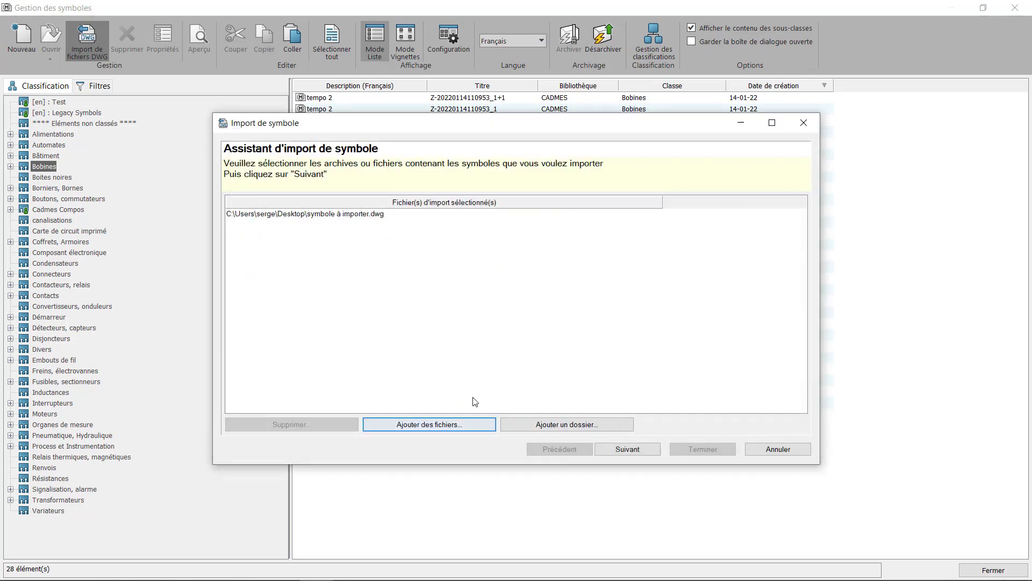
click(625, 451)
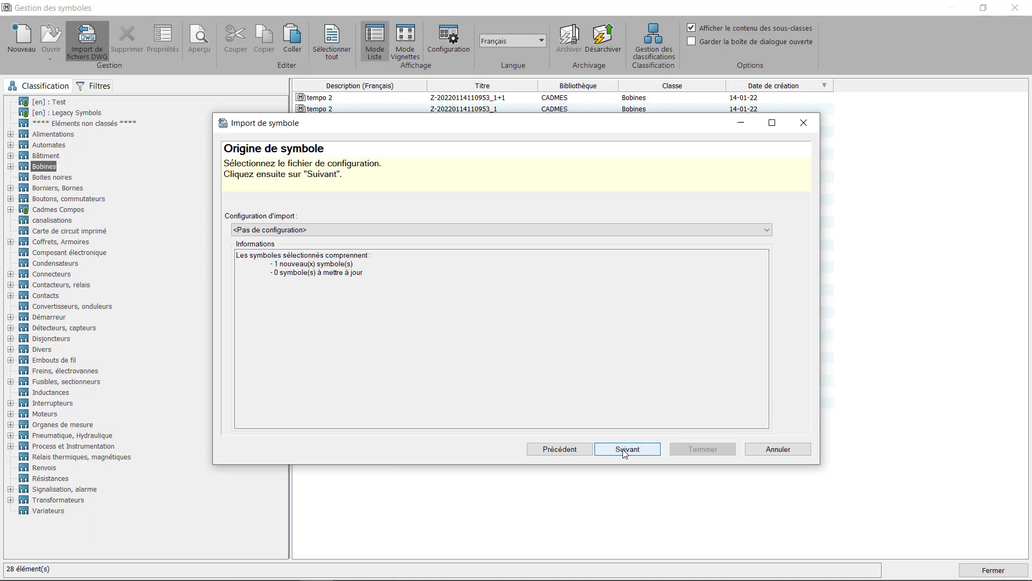
click(626, 451)
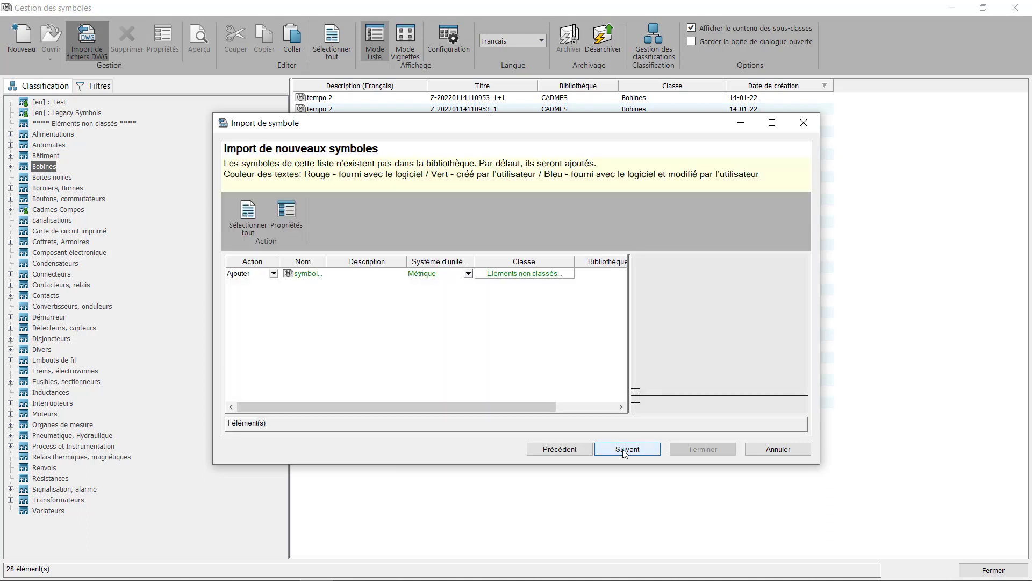
- Go back to review the available import configurations, keep <Pas de configuration>, and return to the new symbols list
click(557, 449)
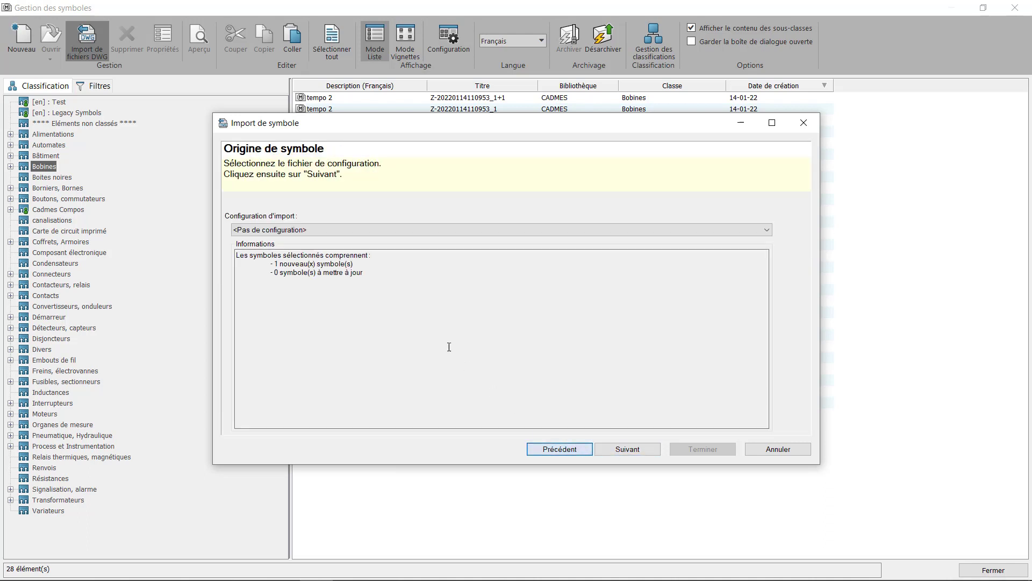
click(359, 230)
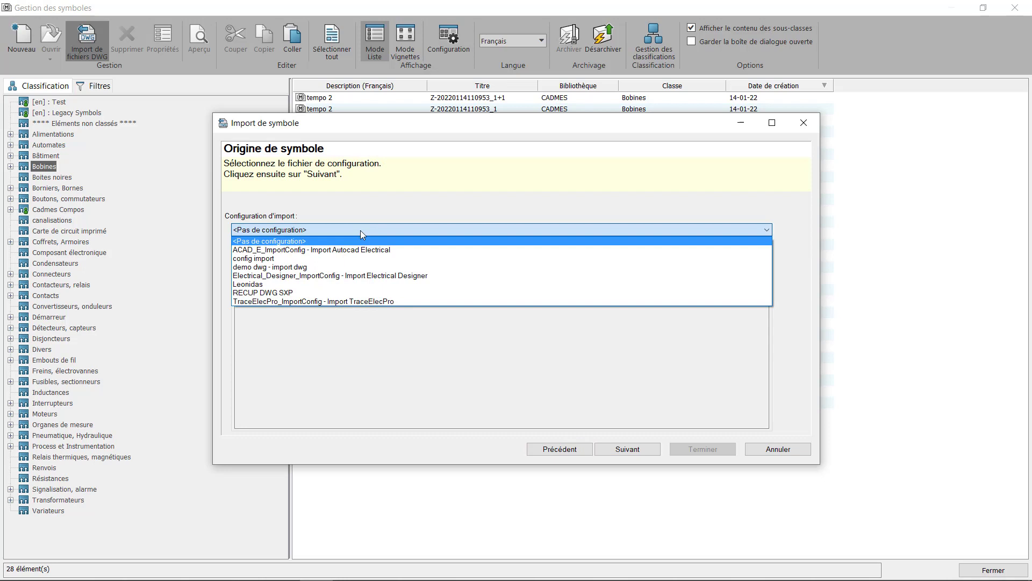
click(389, 354)
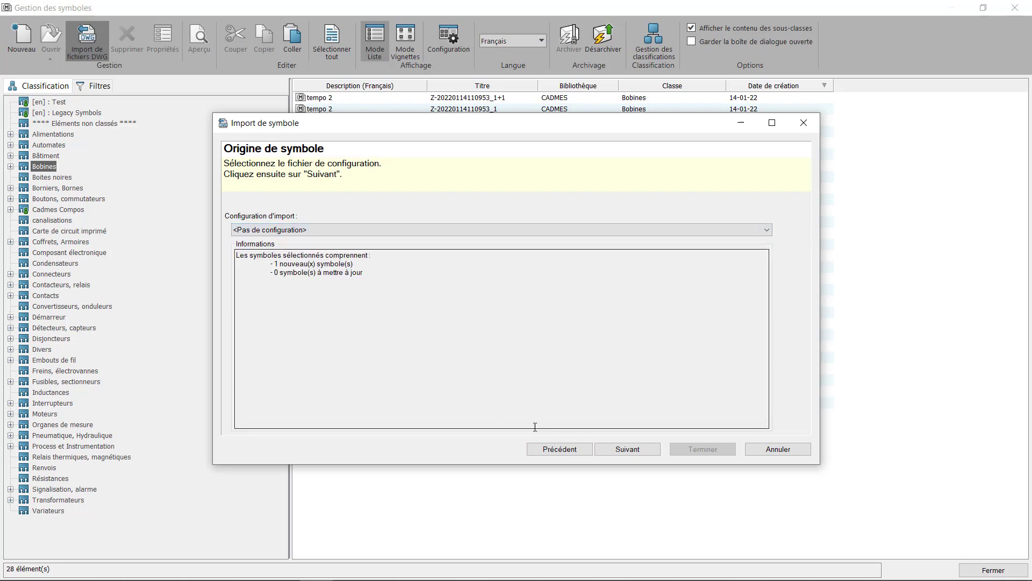
click(630, 450)
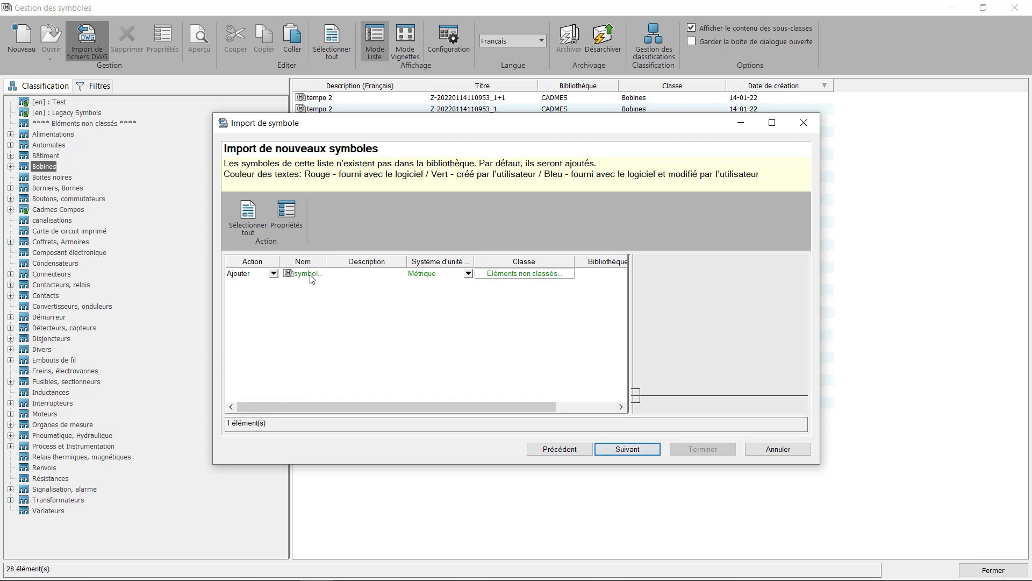
- Assign the Bobines class to the symbol being imported
click(530, 280)
click(531, 279)
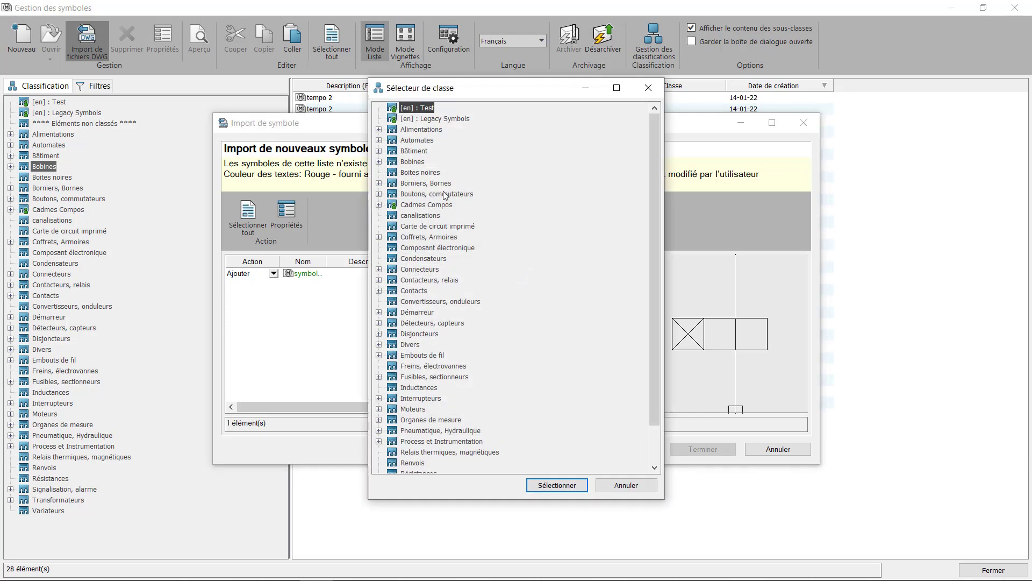
click(415, 162)
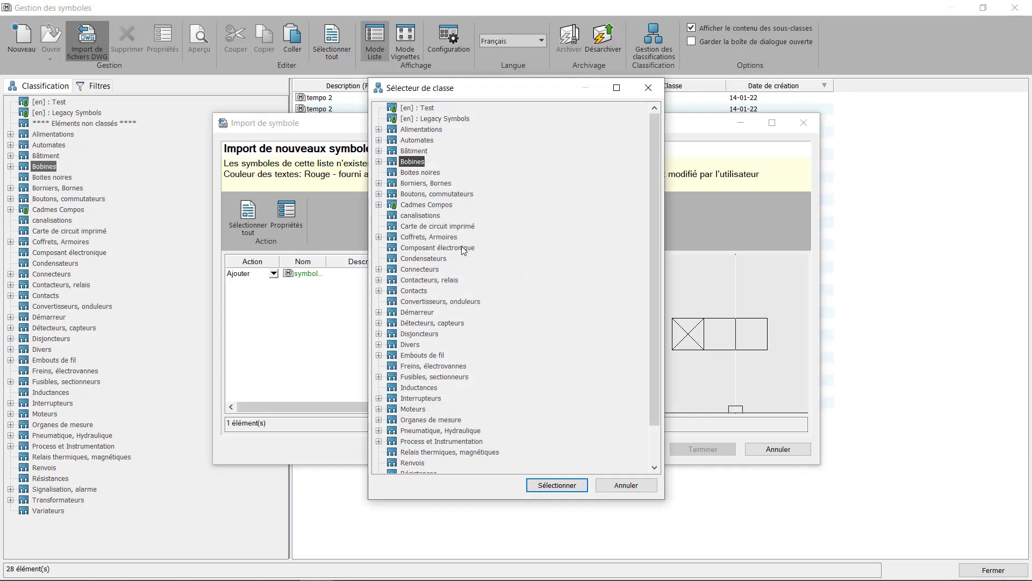
click(559, 483)
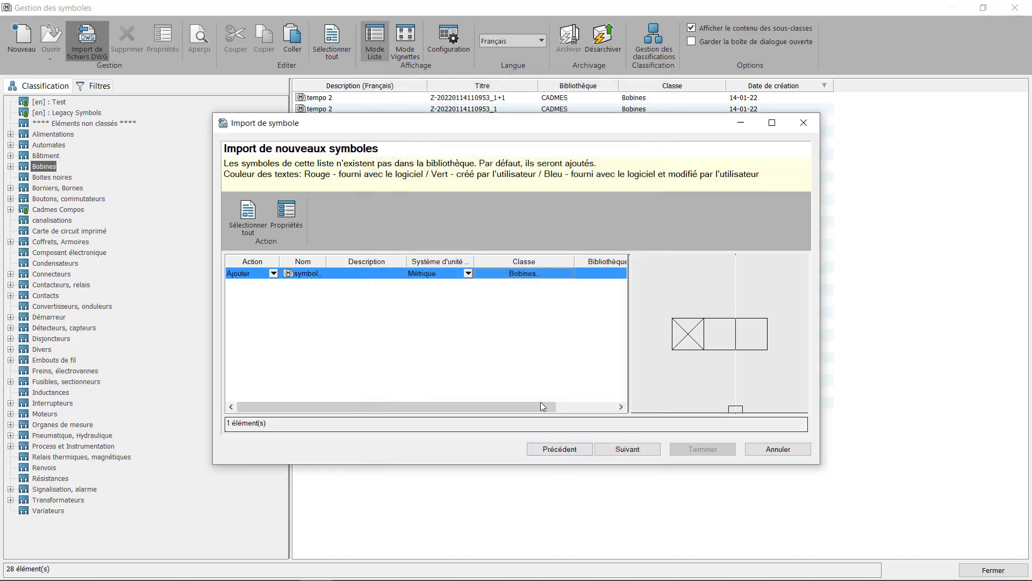
- Set the imported symbol's library to CADMES and finish the import without saving the configuration
click(518, 359)
drag(526, 408, 580, 410)
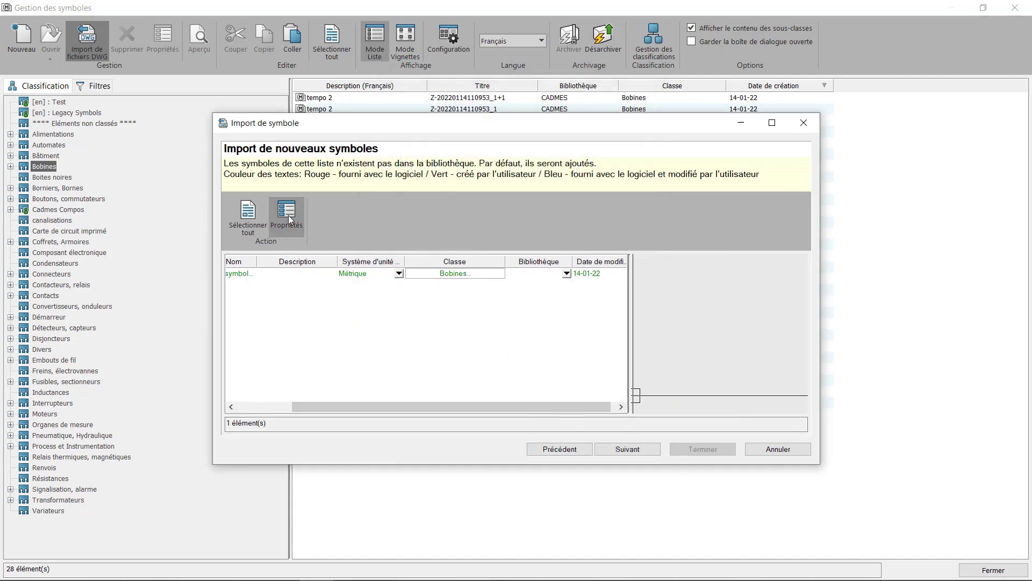
click(566, 273)
click(618, 319)
click(605, 449)
click(625, 450)
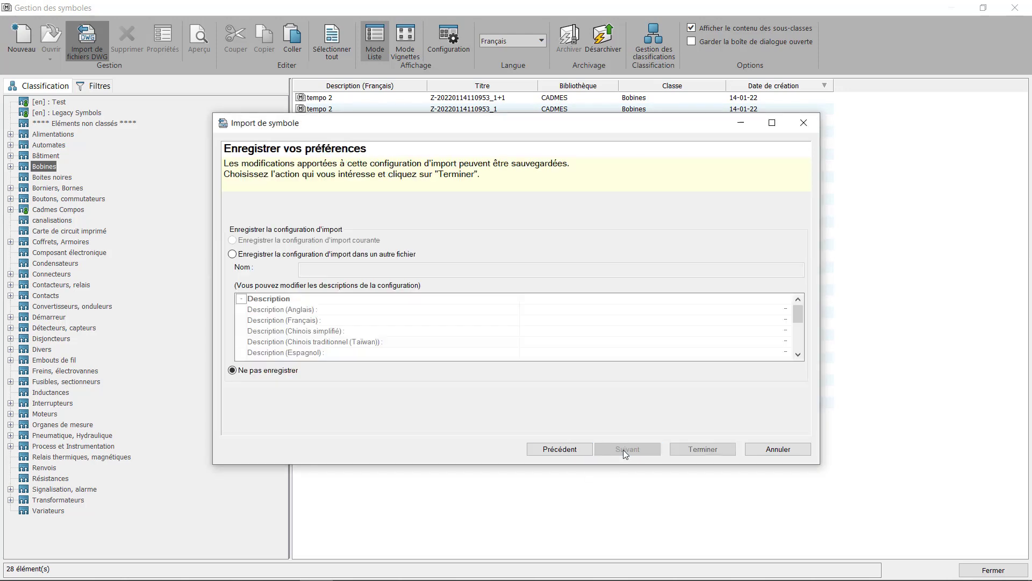
click(679, 449)
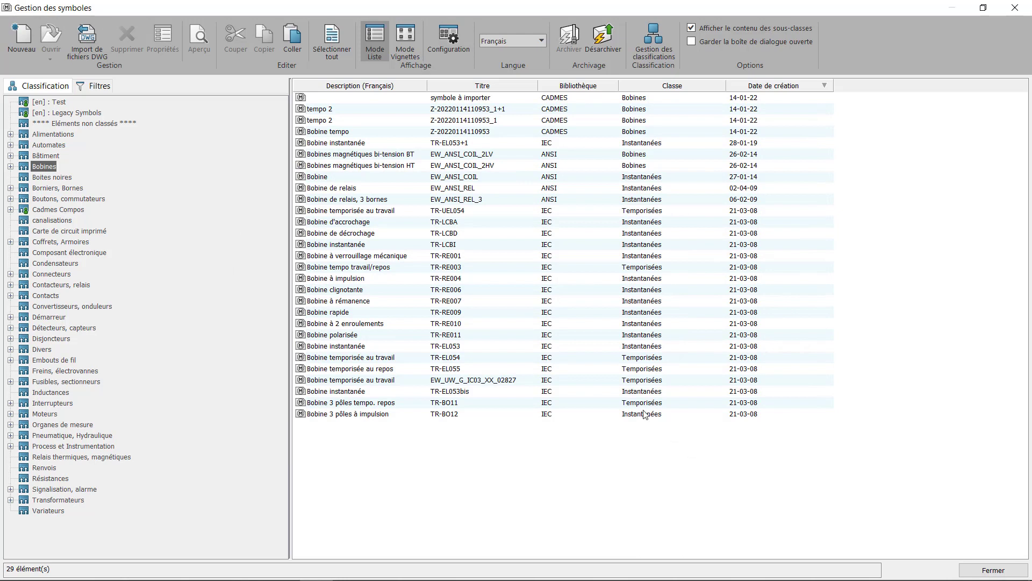
- Open the imported "symbole à importer" symbol for editing and bring its whole drawing into view
click(455, 99)
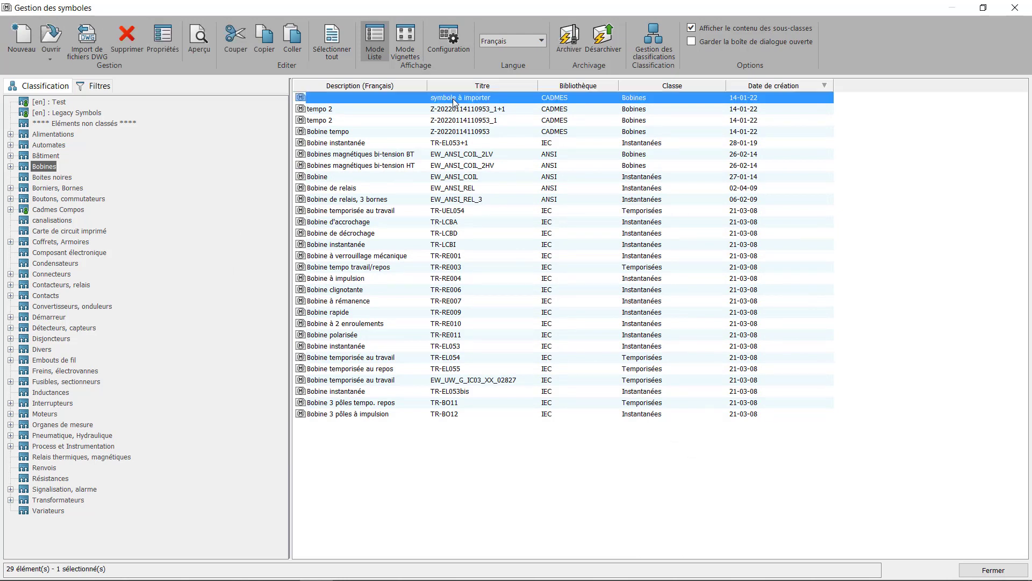
double_click(403, 95)
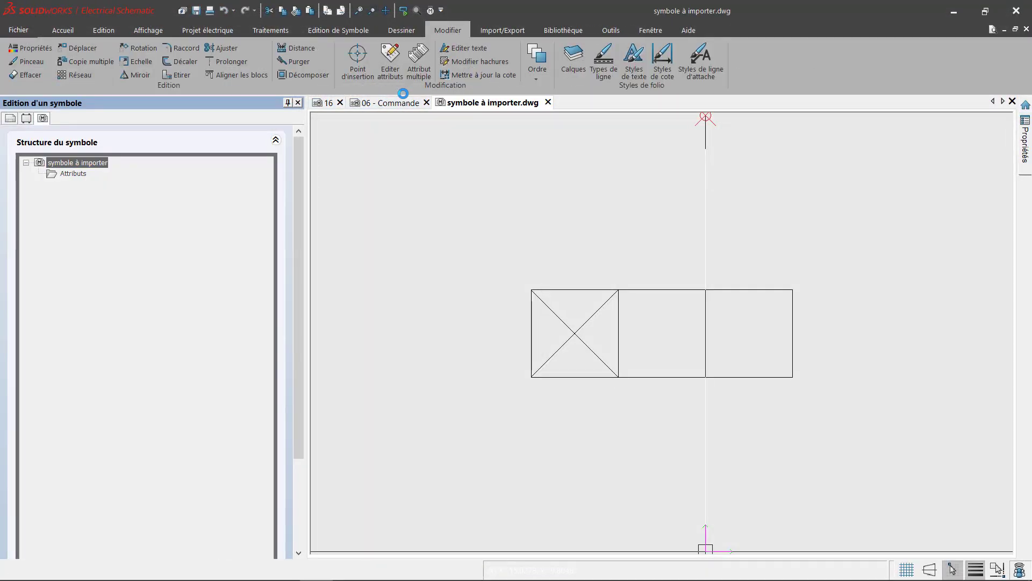
scroll(637, 271, down, 3)
middle_drag(641, 267, 555, 261)
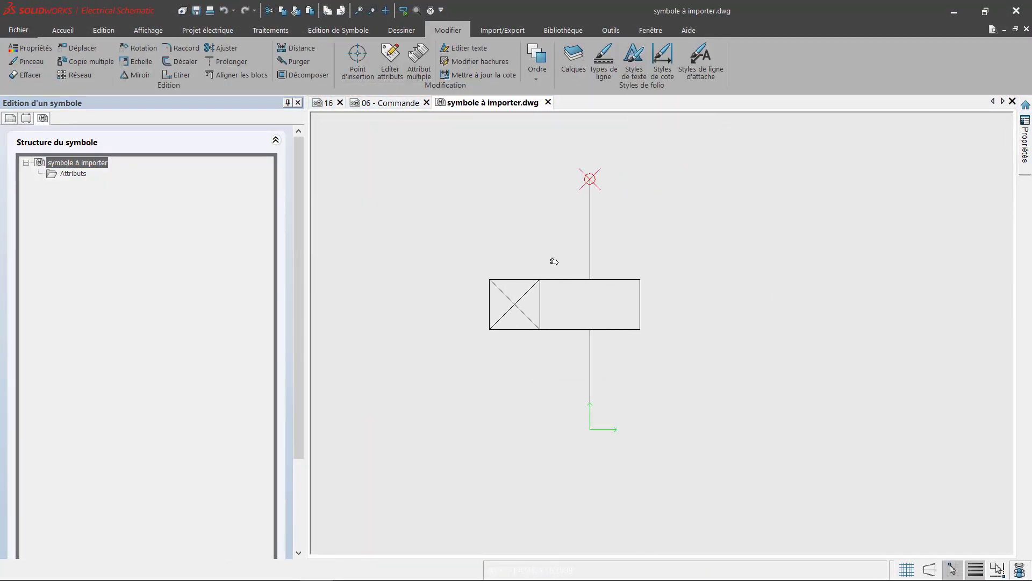